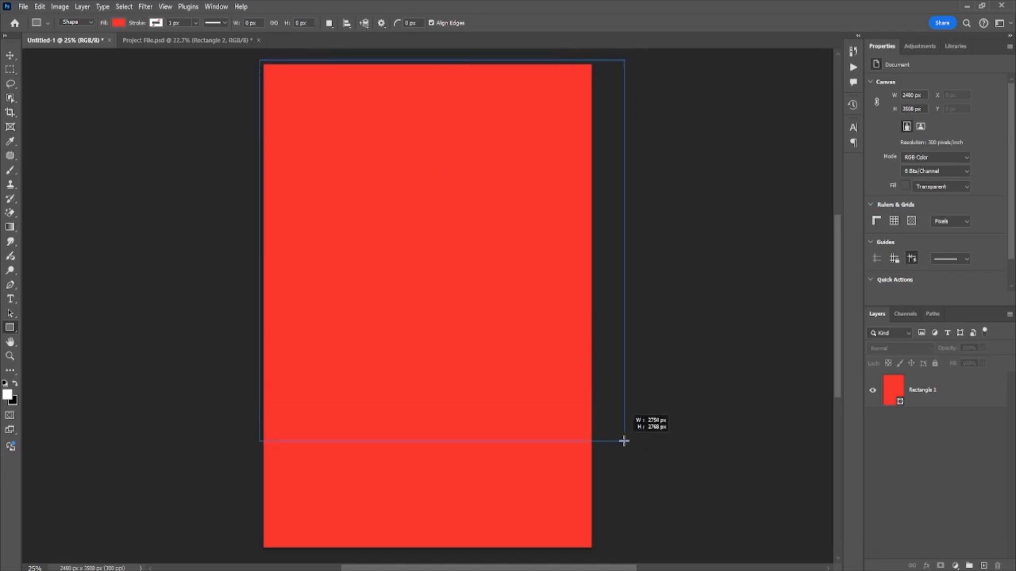
Shorten the upper red rectangle, round its lower-left corner, and raise its lower-right corner to slope the bottom edge.
{"action": "scroll", "coordinate": [630, 400], "scroll_direction": "down", "scroll_amount": 3}
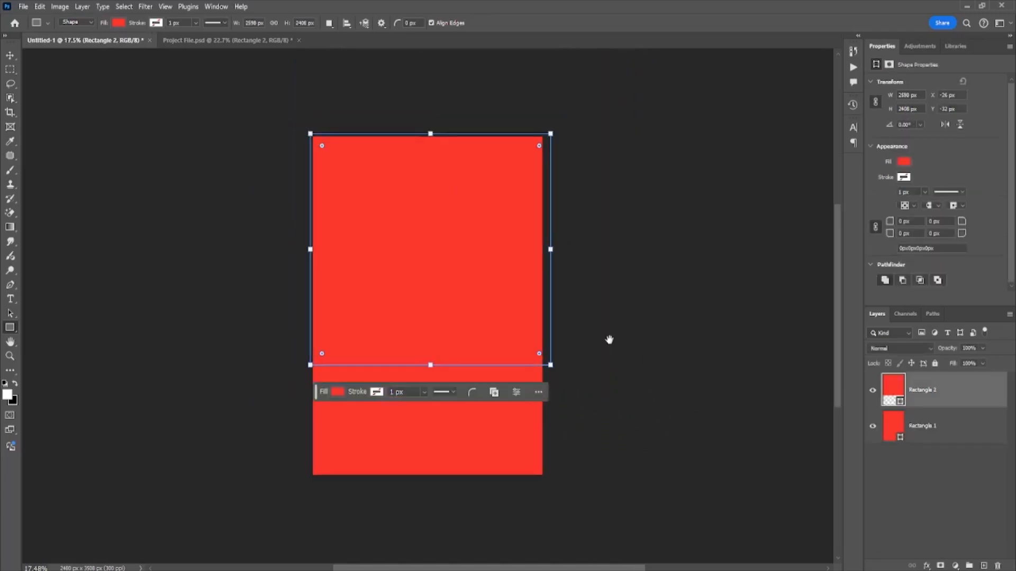
{"action": "left_click_drag", "start_coordinate": [596, 337], "coordinate": [562, 348]}
{"action": "left_click_drag", "start_coordinate": [395, 378], "coordinate": [397, 344]}
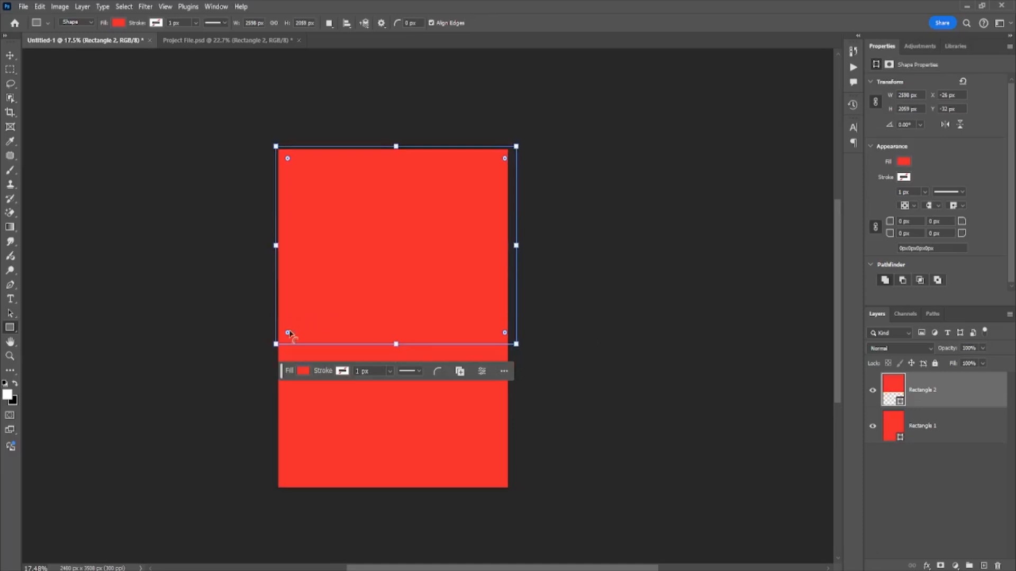
{"action": "left_click_drag", "start_coordinate": [289, 333], "coordinate": [307, 320]}
{"action": "left_click_drag", "start_coordinate": [519, 346], "coordinate": [518, 315]}
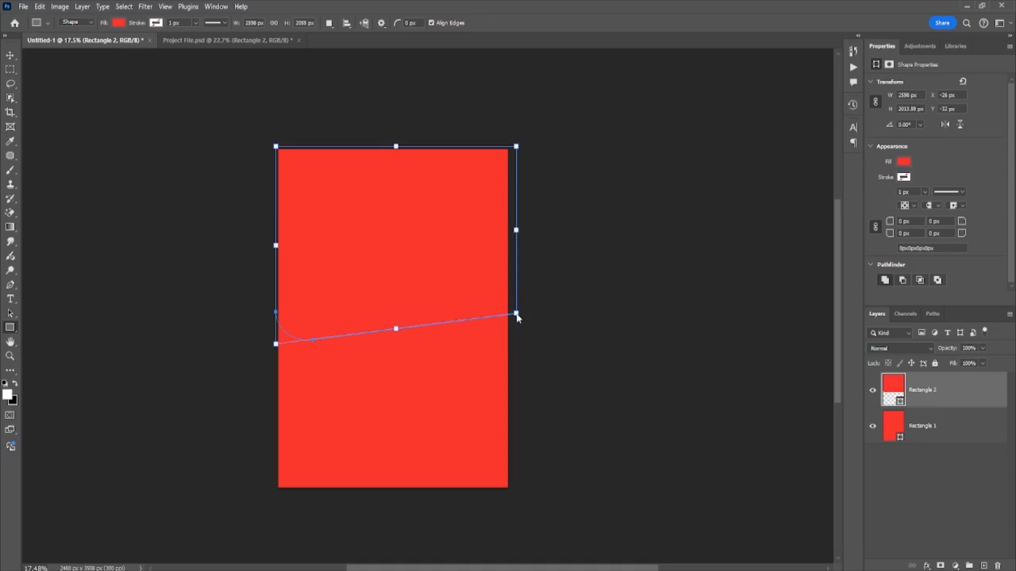
{"action": "left_click", "coordinate": [475, 218]}
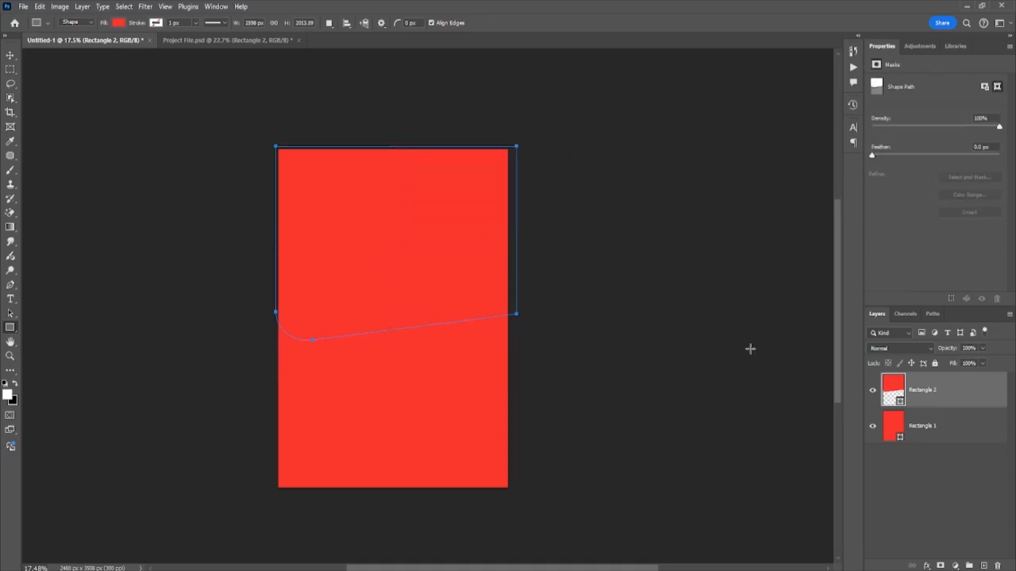
Set the fill colour of the Rectangle 2 layer to dark grey #2b2b2b.
{"action": "double_click", "coordinate": [906, 387]}
{"action": "left_click", "coordinate": [663, 278]}
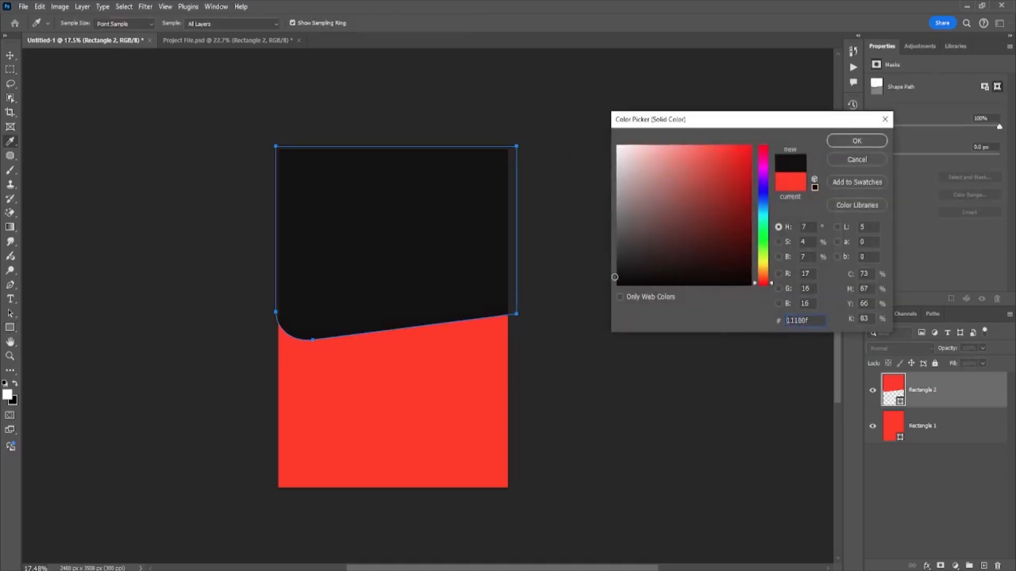
{"action": "left_click", "coordinate": [578, 262]}
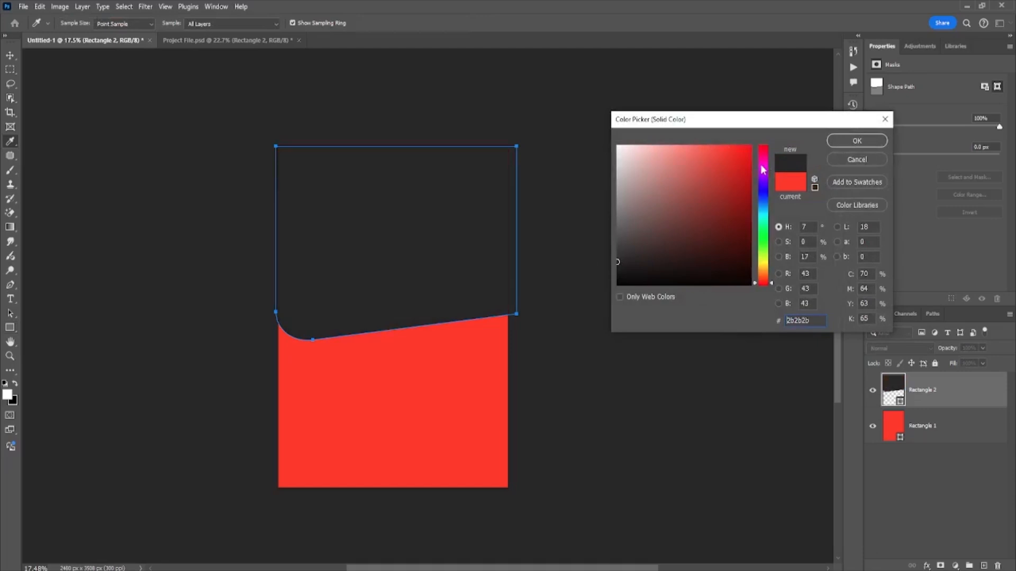
{"action": "left_click", "coordinate": [846, 144]}
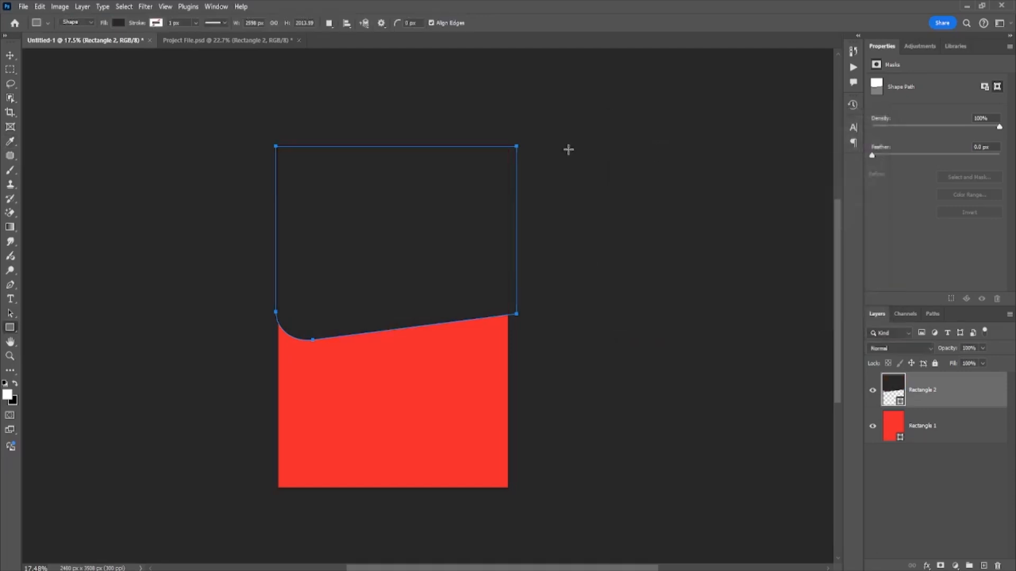
Scale the dark upper shape proportionally to about 115% and move it slightly up and to the right, past the page edges.
{"action": "left_click", "coordinate": [9, 57]}
{"action": "left_click", "coordinate": [114, 110]}
{"action": "key", "text": "ctrl+0"}
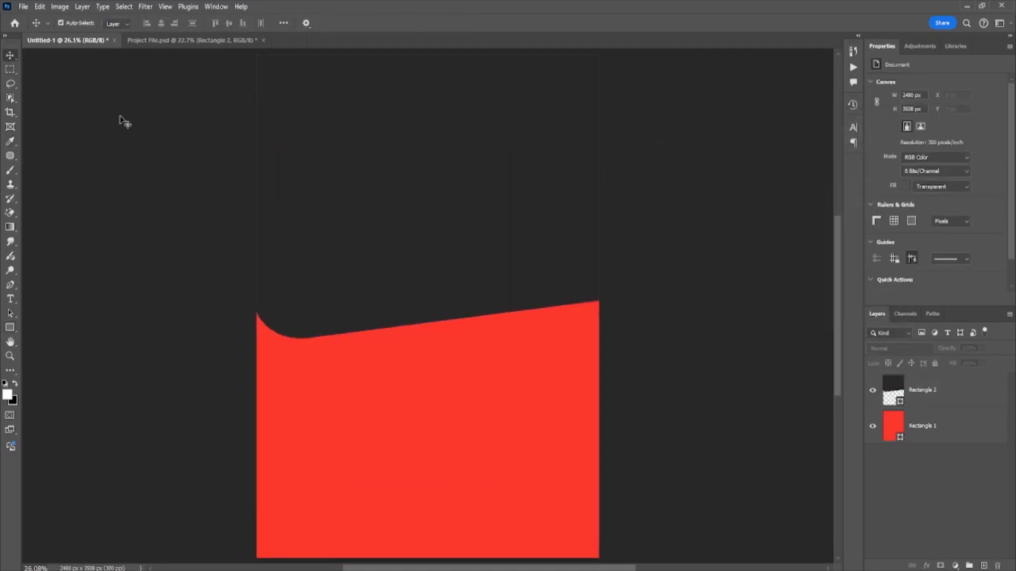
{"action": "left_click", "coordinate": [336, 266]}
{"action": "scroll", "coordinate": [333, 266], "scroll_direction": "down", "scroll_amount": 2}
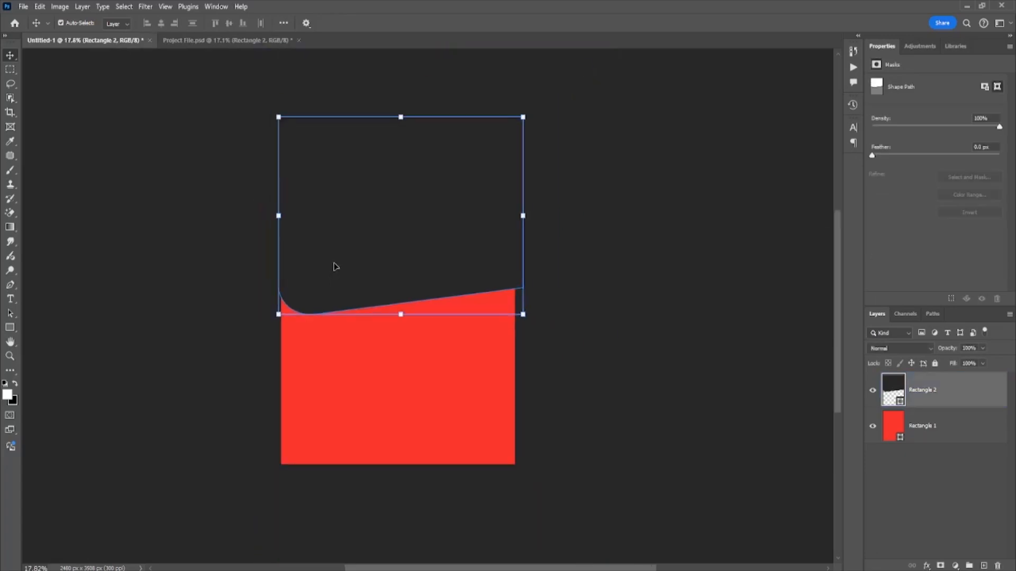
{"action": "left_click_drag", "start_coordinate": [529, 224], "coordinate": [542, 223]}
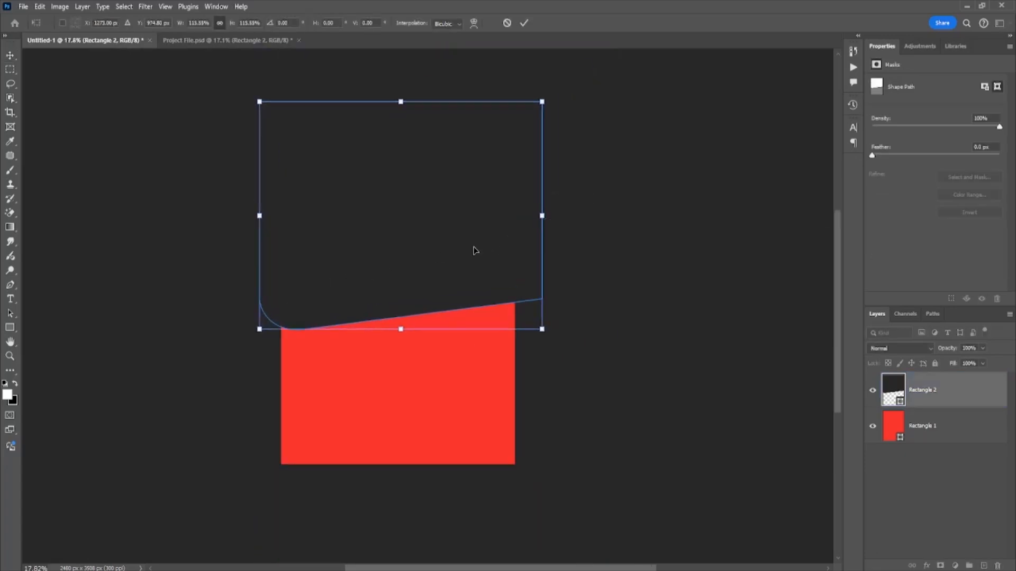
{"action": "left_click_drag", "start_coordinate": [474, 250], "coordinate": [487, 228]}
{"action": "key", "text": "Return"}
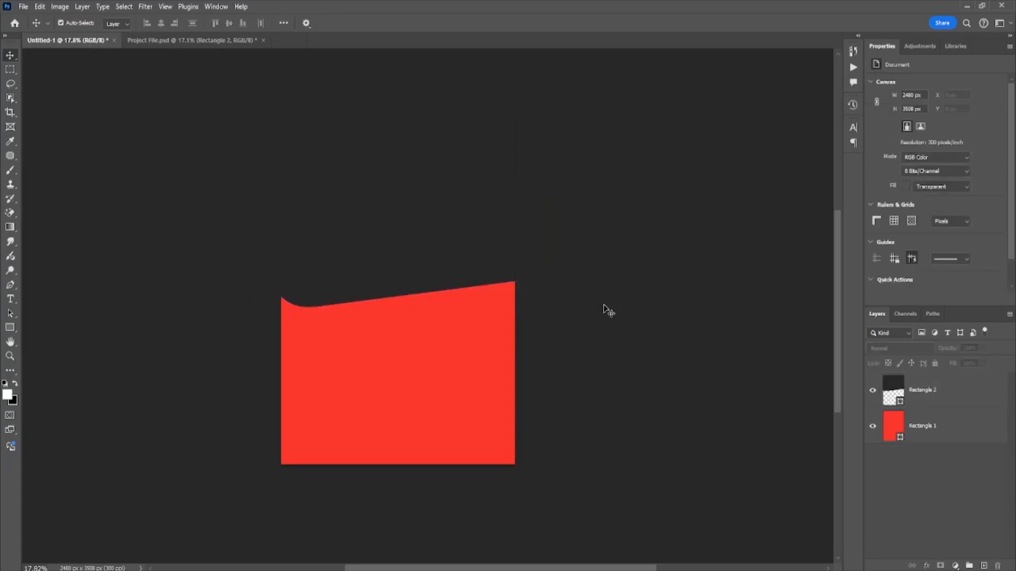
{"action": "scroll", "coordinate": [606, 311], "scroll_direction": "up", "scroll_amount": 2}
{"action": "left_click", "coordinate": [553, 320]}
{"action": "scroll", "coordinate": [554, 320], "scroll_direction": "down", "scroll_amount": 1}
{"action": "scroll", "coordinate": [553, 319], "scroll_direction": "up", "scroll_amount": 1}
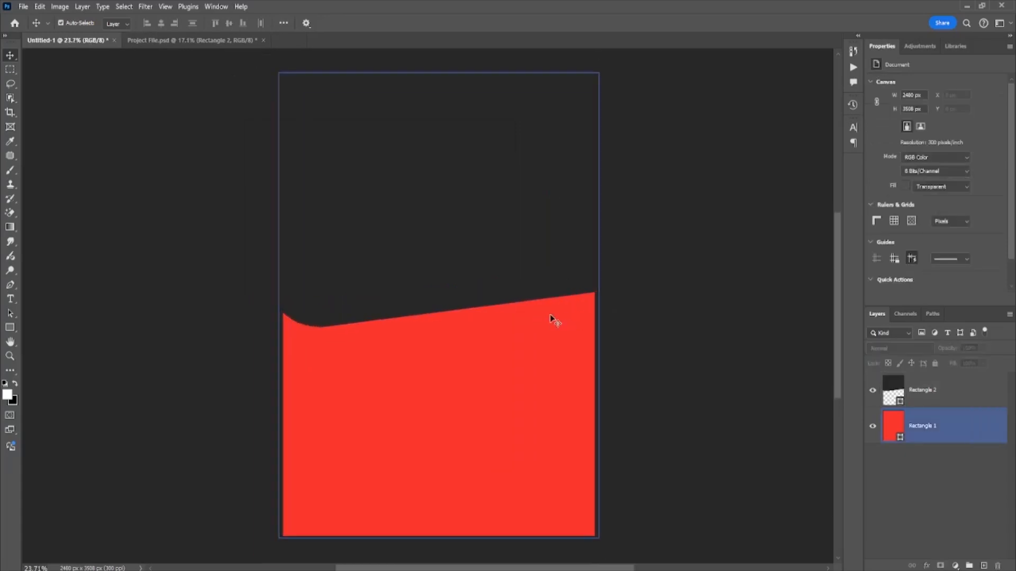
{"action": "scroll", "coordinate": [554, 319], "scroll_direction": "down", "scroll_amount": 1}
{"action": "left_click", "coordinate": [395, 240]}
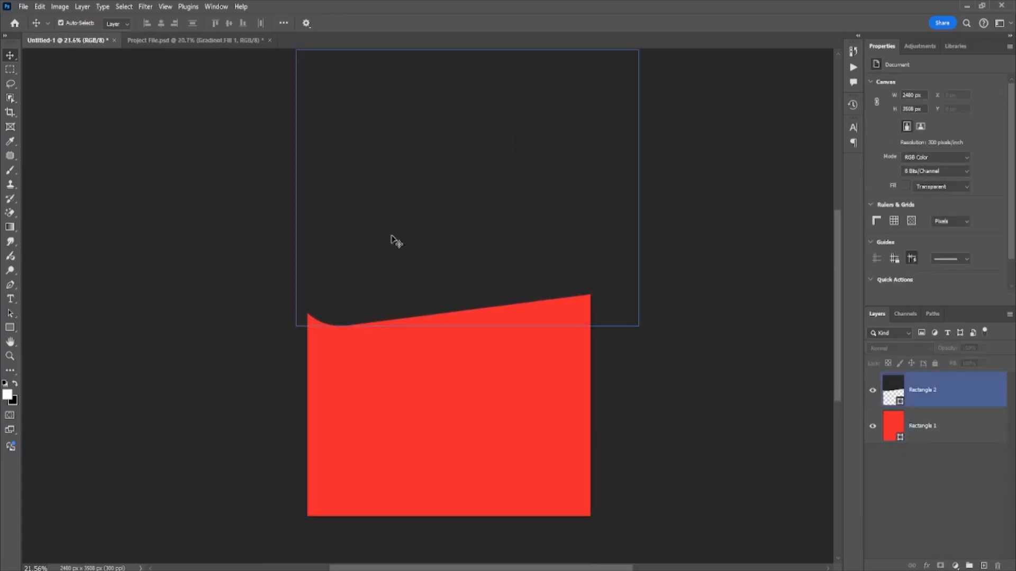
{"action": "scroll", "coordinate": [396, 229], "scroll_direction": "down", "scroll_amount": 2}
{"action": "scroll", "coordinate": [423, 233], "scroll_direction": "up", "scroll_amount": 2}
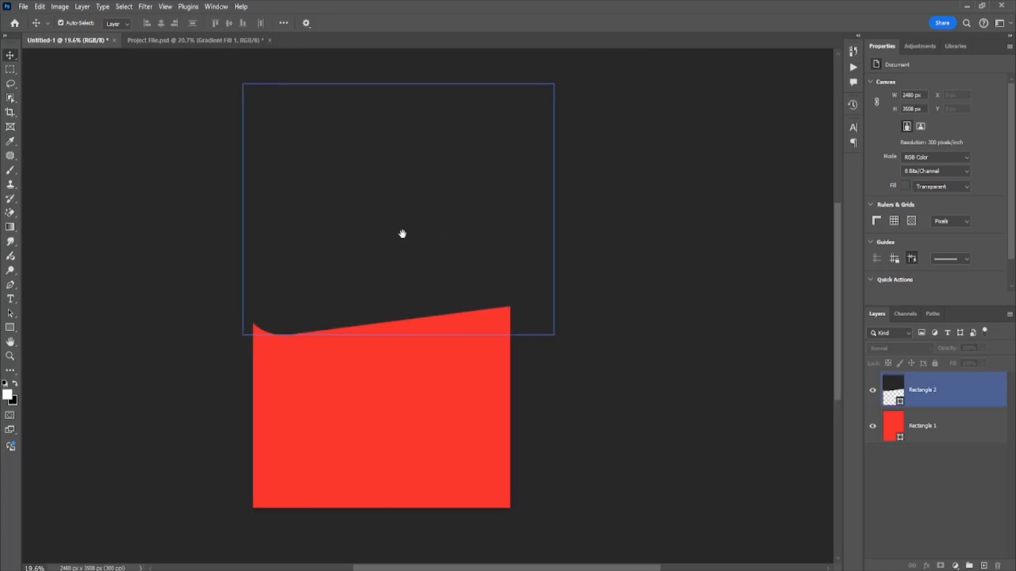
{"action": "left_click", "coordinate": [627, 316]}
Place the traveler-photographer studio portrait as an embedded image across the top of the page and clip it to the dark shape.
{"action": "left_click", "coordinate": [22, 7]}
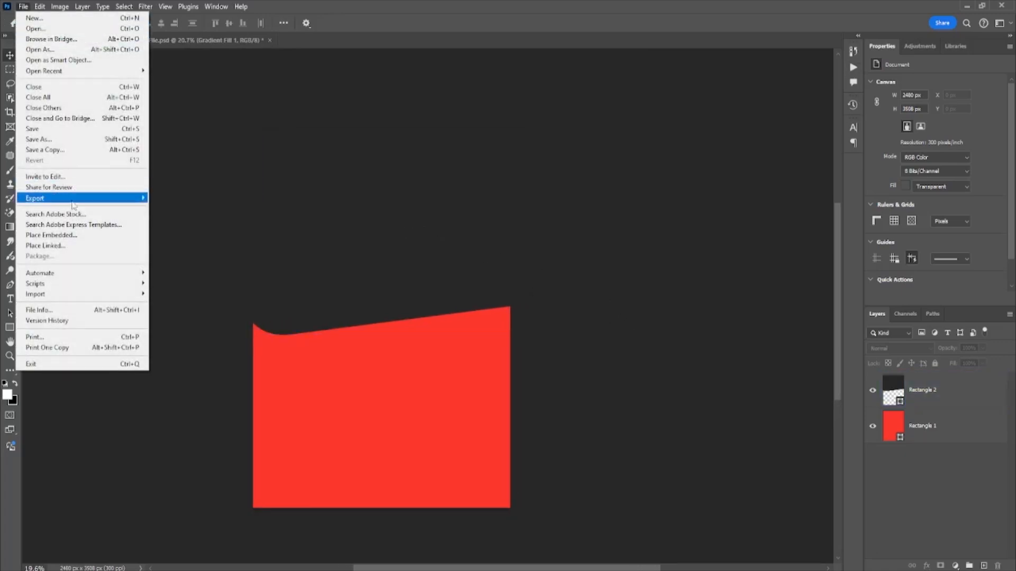
{"action": "left_click", "coordinate": [74, 235]}
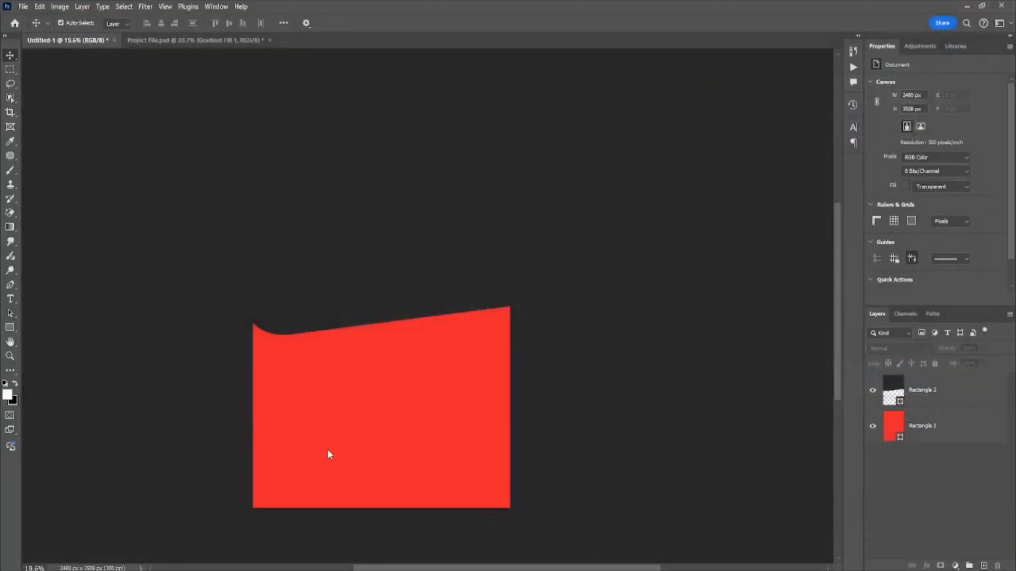
{"action": "left_click_drag", "start_coordinate": [371, 359], "coordinate": [370, 282]}
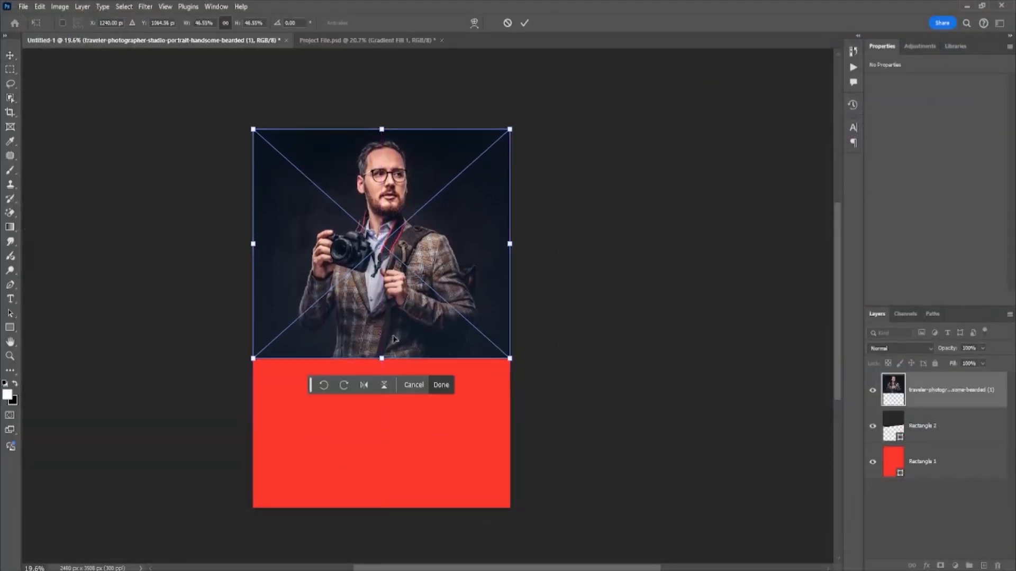
{"action": "key", "text": "Return"}
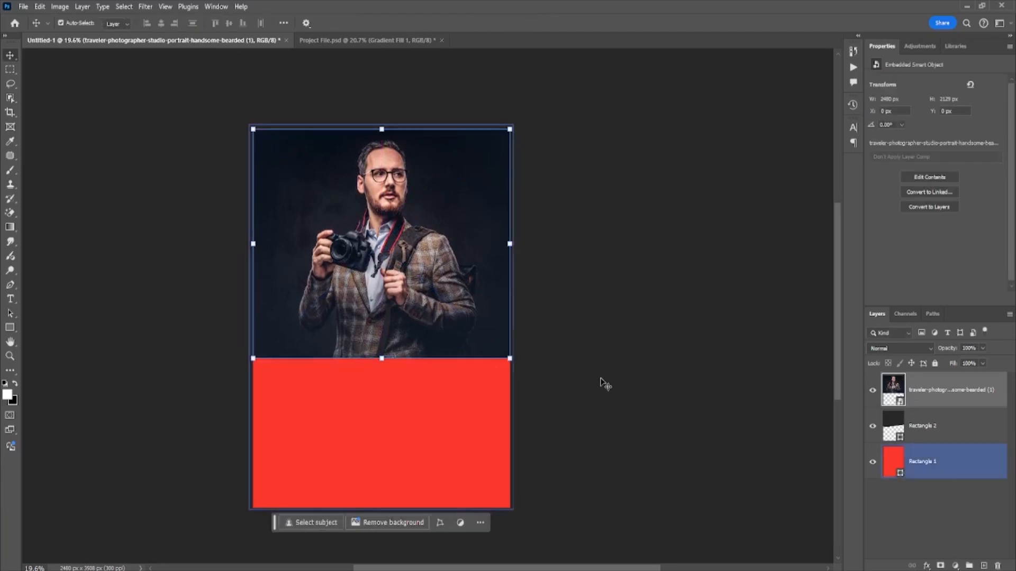
{"action": "right_click", "coordinate": [938, 403]}
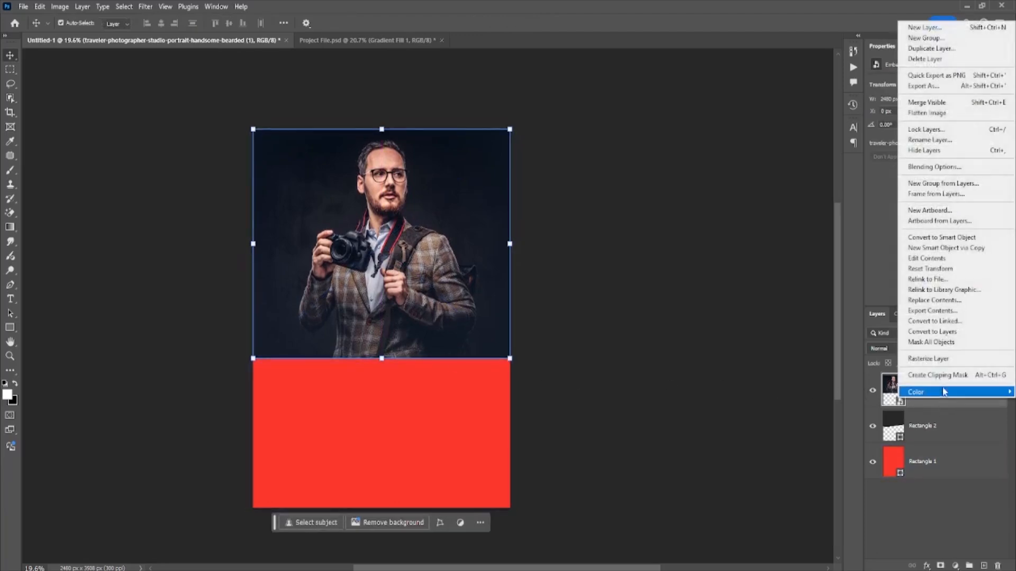
{"action": "left_click", "coordinate": [944, 375]}
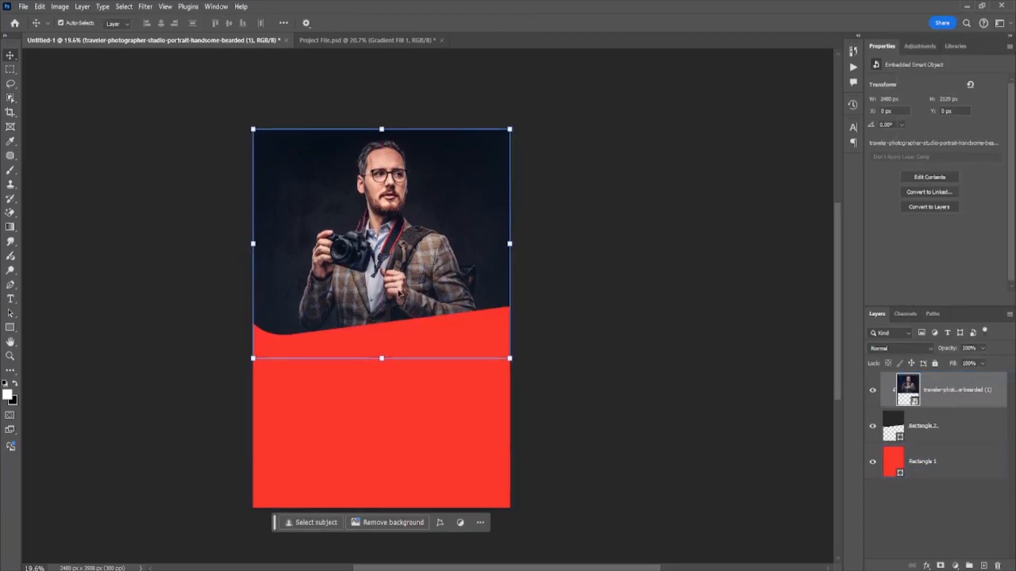
Shift the clipped portrait to the right within the dark shape, to about X 525 px with Y at 0 px.
{"action": "left_click_drag", "start_coordinate": [409, 278], "coordinate": [458, 279]}
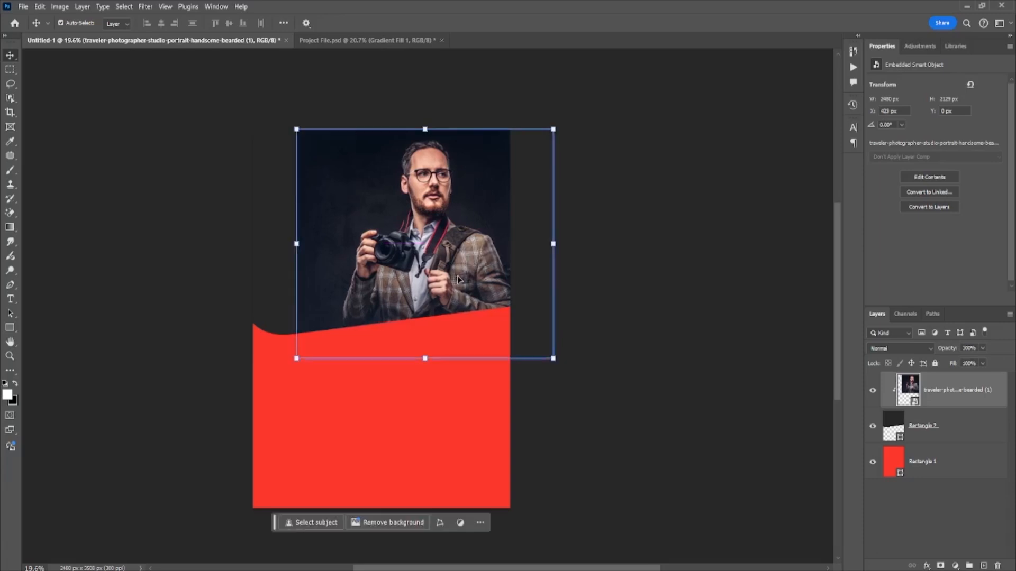
{"action": "left_click", "coordinate": [597, 288]}
{"action": "left_click", "coordinate": [396, 250]}
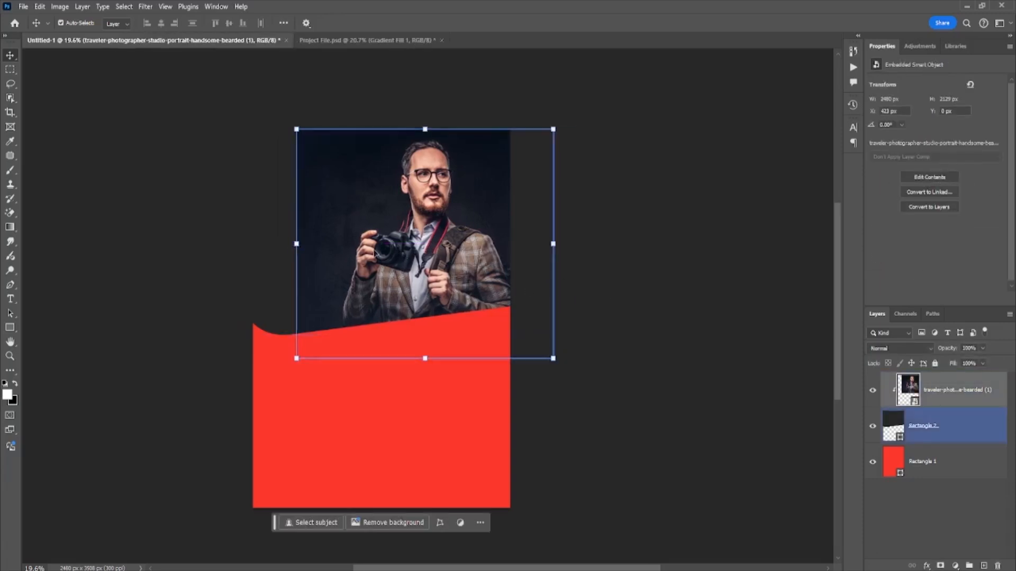
{"action": "left_click_drag", "start_coordinate": [426, 245], "coordinate": [412, 289]}
{"action": "left_click", "coordinate": [658, 254]}
{"action": "scroll", "coordinate": [403, 235], "scroll_direction": "up", "scroll_amount": 5}
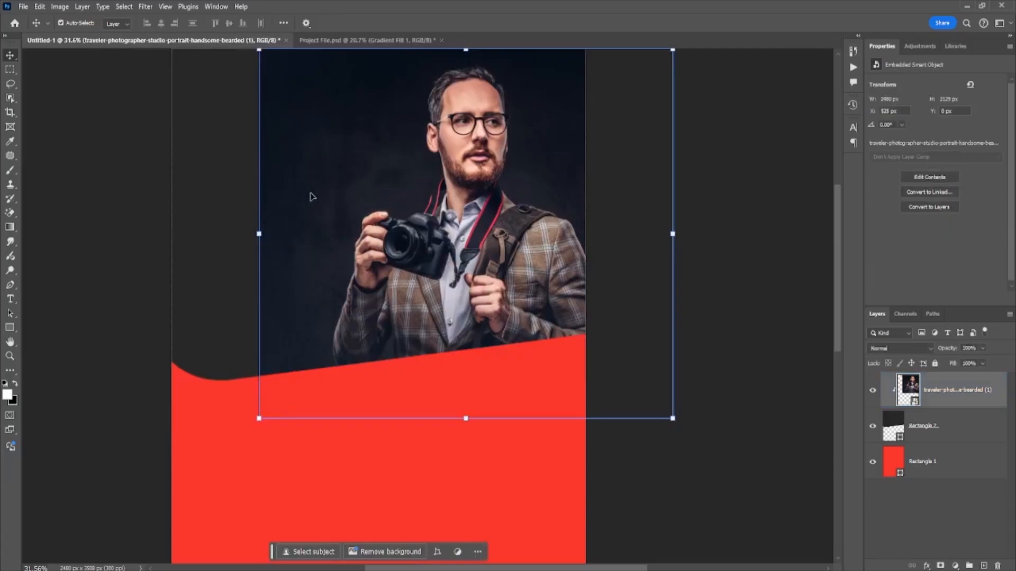
{"action": "scroll", "coordinate": [311, 197], "scroll_direction": "down", "scroll_amount": 3}
{"action": "left_click_drag", "start_coordinate": [317, 243], "coordinate": [320, 306]}
{"action": "left_click", "coordinate": [628, 301]}
{"action": "left_click", "coordinate": [491, 265]}
{"action": "scroll", "coordinate": [492, 267], "scroll_direction": "up", "scroll_amount": 1}
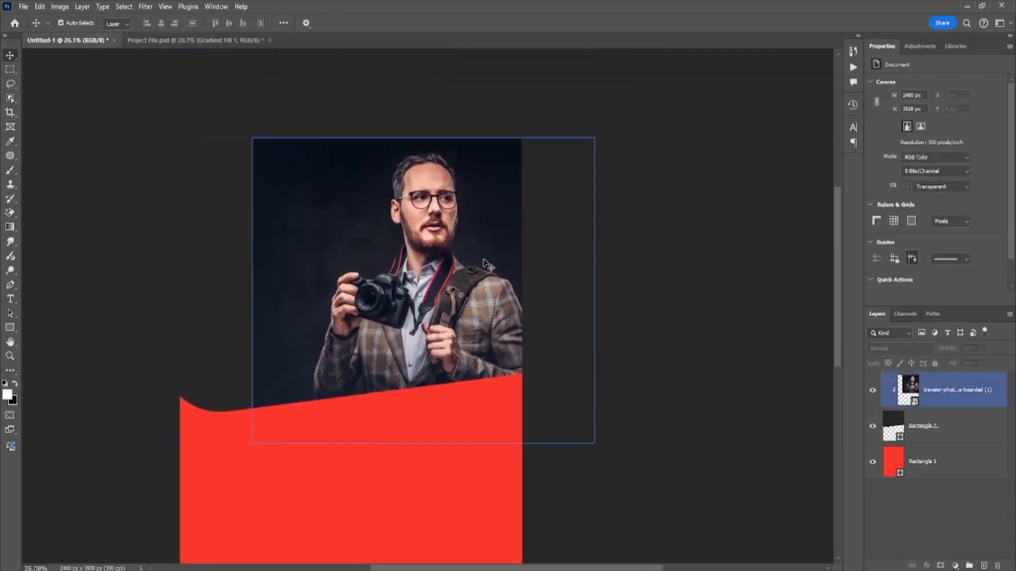
{"action": "left_click_drag", "start_coordinate": [479, 260], "coordinate": [478, 272]}
{"action": "left_click", "coordinate": [628, 313]}
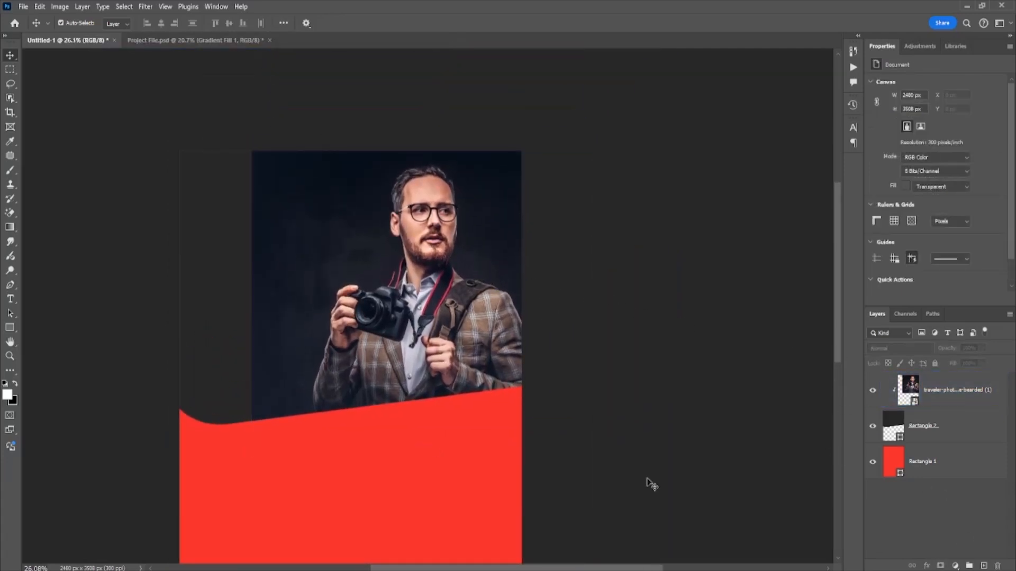
Set up the Gradient tool with the Basics preset that fades from the white foreground colour to transparent.
{"action": "left_click", "coordinate": [9, 226]}
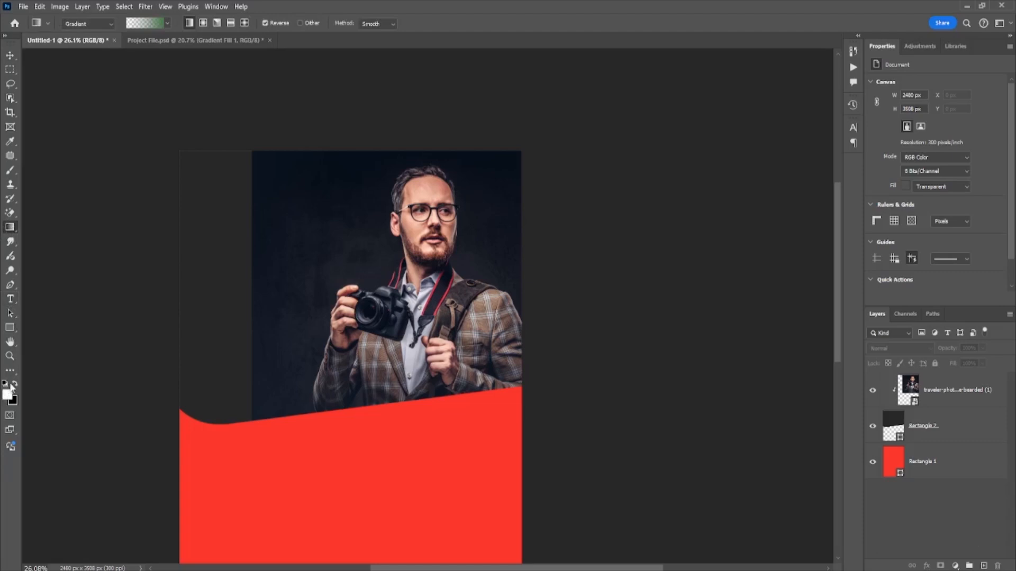
{"action": "left_click", "coordinate": [166, 24]}
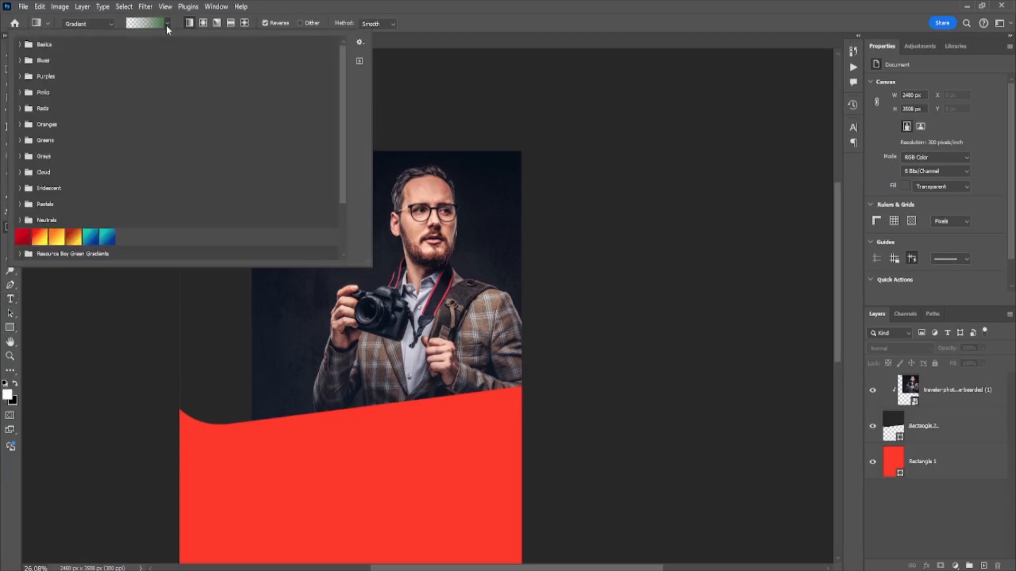
{"action": "left_click", "coordinate": [20, 45]}
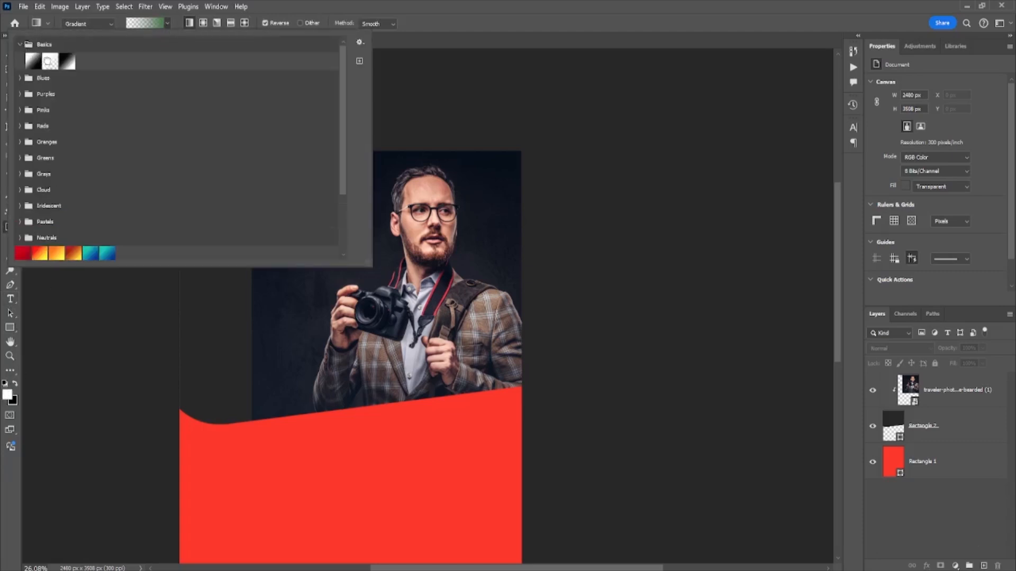
{"action": "double_click", "coordinate": [48, 62]}
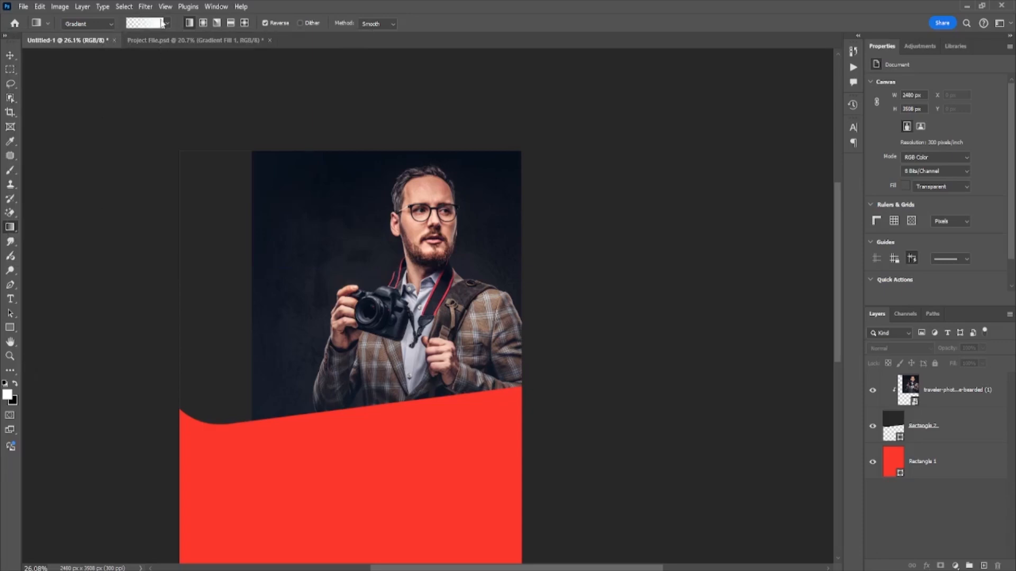
{"action": "left_click", "coordinate": [163, 24]}
{"action": "double_click", "coordinate": [48, 63]}
Draw a horizontal linear gradient fill over the page's left side, fading rightward into the portrait at a scale of about 48%.
{"action": "left_click_drag", "start_coordinate": [176, 147], "coordinate": [256, 245]}
{"action": "mouse_move", "coordinate": [318, 323]}
{"action": "left_mouse_down"}
{"action": "mouse_move", "coordinate": [205, 196]}
{"action": "mouse_move", "coordinate": [206, 263]}
{"action": "mouse_move", "coordinate": [249, 272]}
{"action": "mouse_move", "coordinate": [185, 268]}
{"action": "mouse_move", "coordinate": [209, 352]}
{"action": "mouse_move", "coordinate": [252, 302]}
{"action": "mouse_move", "coordinate": [255, 323]}
{"action": "mouse_move", "coordinate": [428, 334]}
{"action": "left_mouse_up"}
{"action": "key", "text": "ctrl+z"}
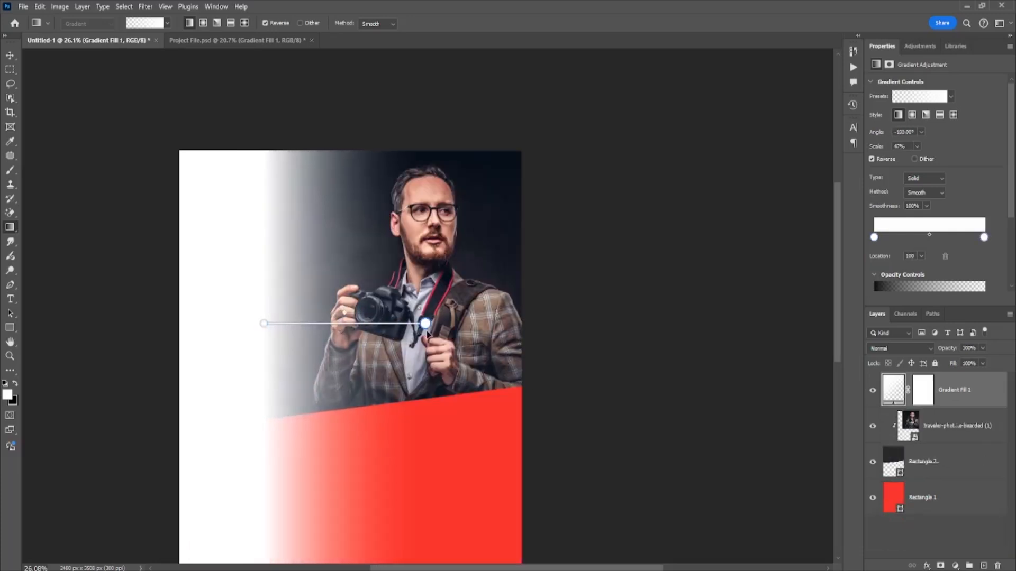
{"action": "mouse_move", "coordinate": [363, 330]}
{"action": "left_mouse_down"}
{"action": "mouse_move", "coordinate": [330, 326]}
{"action": "mouse_move", "coordinate": [351, 327]}
{"action": "left_mouse_up"}
{"action": "key", "text": "Delete"}
Recolour the gradient's left stop to #0a121f and its right stop to #0c1421 by sampling the portrait's dark backdrop.
{"action": "double_click", "coordinate": [249, 323]}
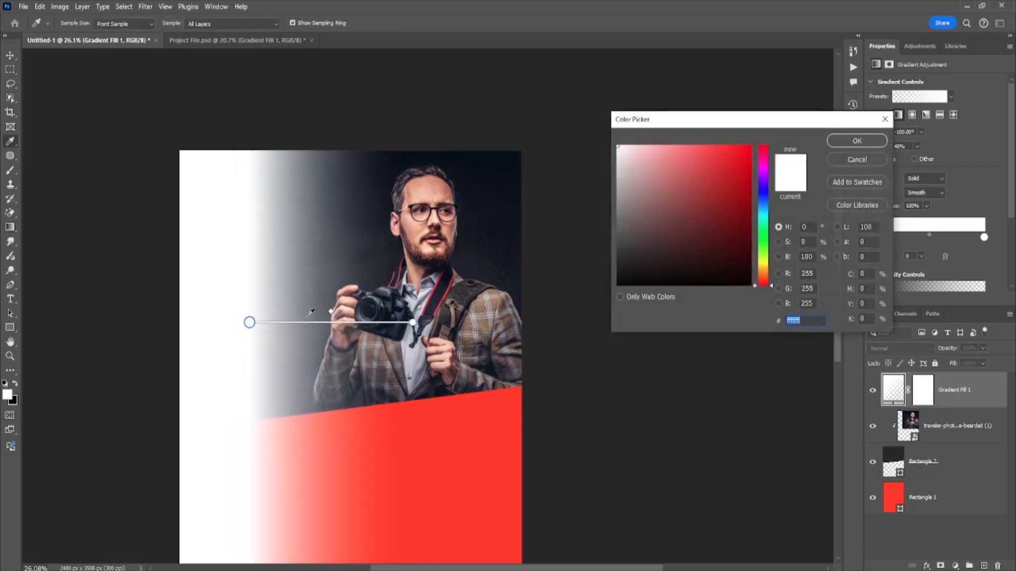
{"action": "left_click", "coordinate": [513, 216]}
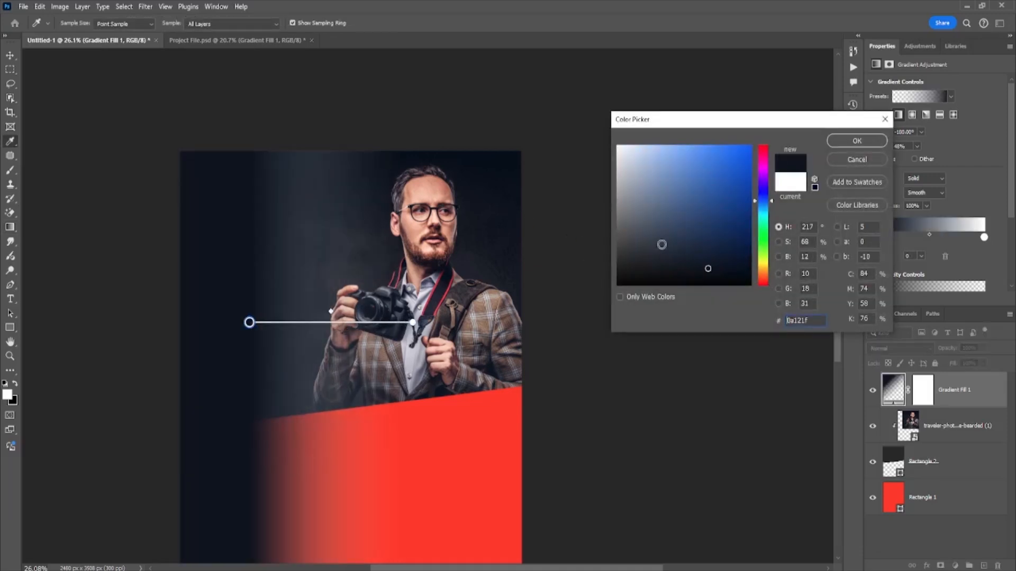
{"action": "left_click", "coordinate": [853, 141]}
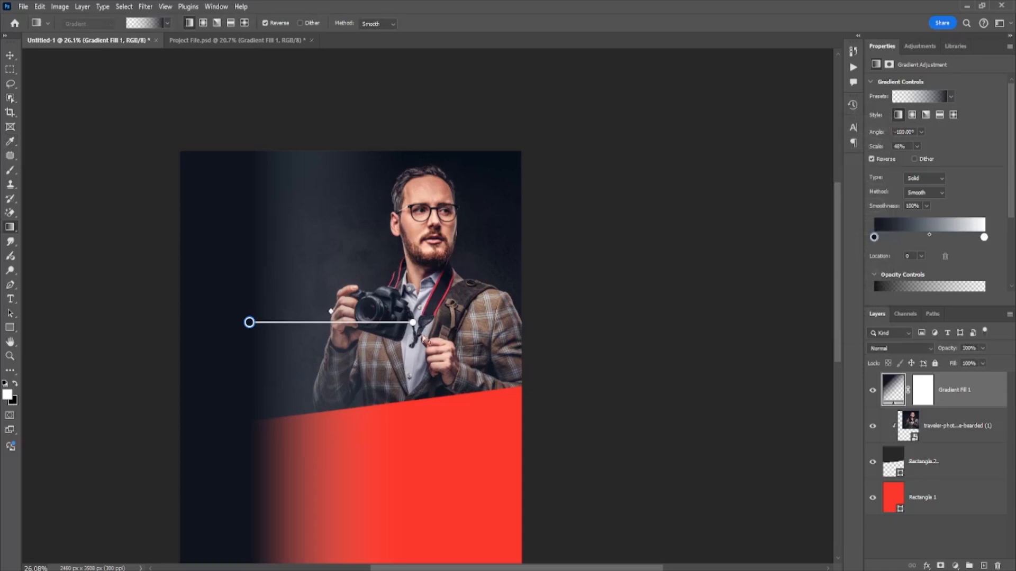
{"action": "double_click", "coordinate": [414, 323]}
{"action": "left_click", "coordinate": [494, 216]}
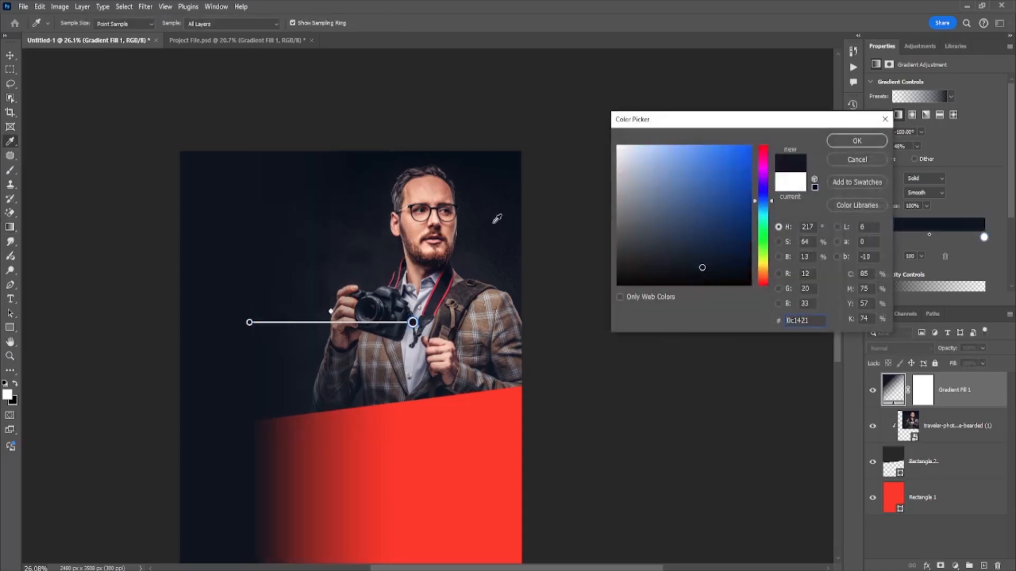
{"action": "left_click", "coordinate": [857, 141]}
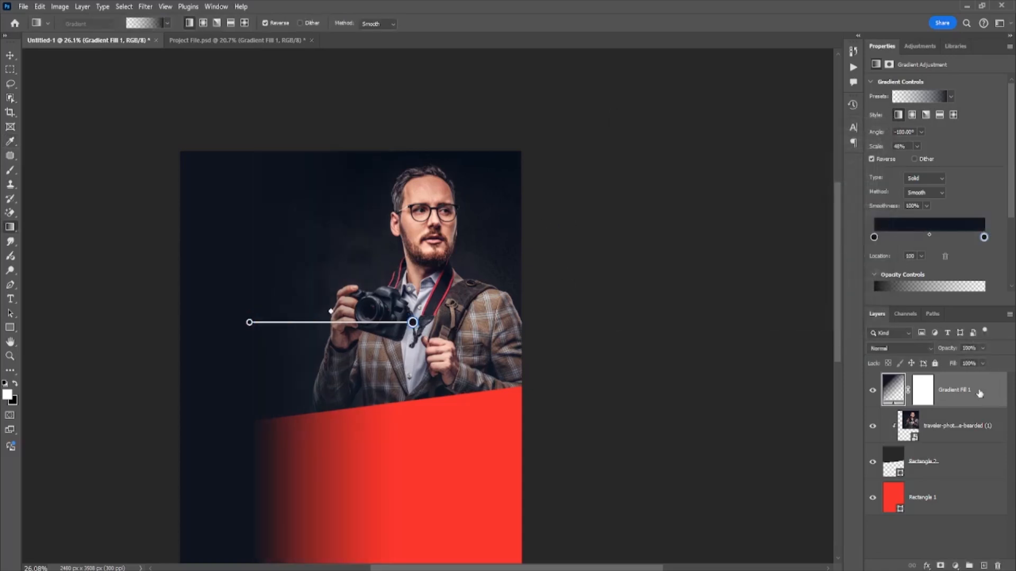
Clip the gradient fill to the dark shape and adjust its endpoints to an angle of about 165.6° and a scale of about 64%.
{"action": "left_click", "coordinate": [951, 405], "text": "alt"}
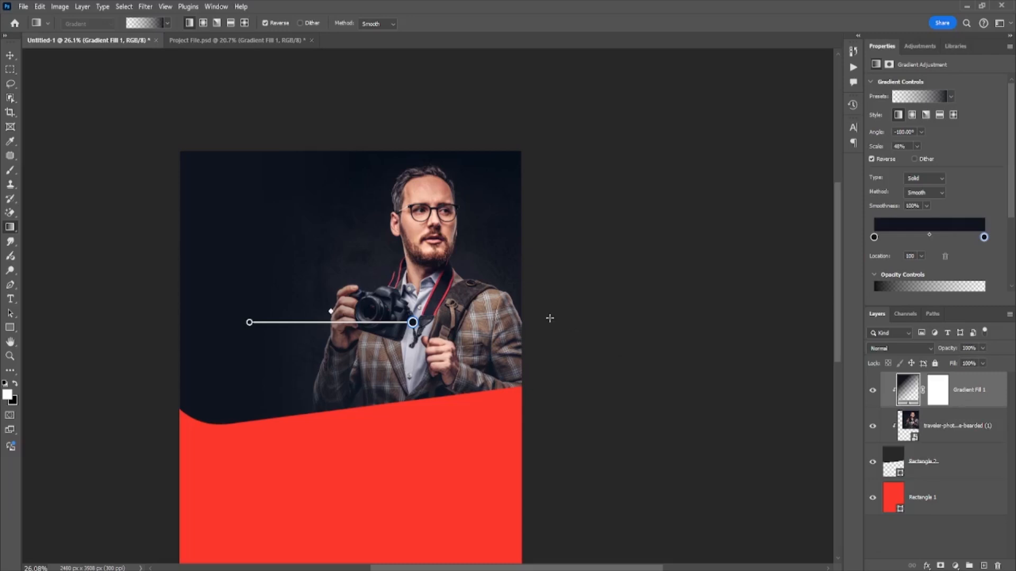
{"action": "left_click_drag", "start_coordinate": [413, 323], "coordinate": [441, 373]}
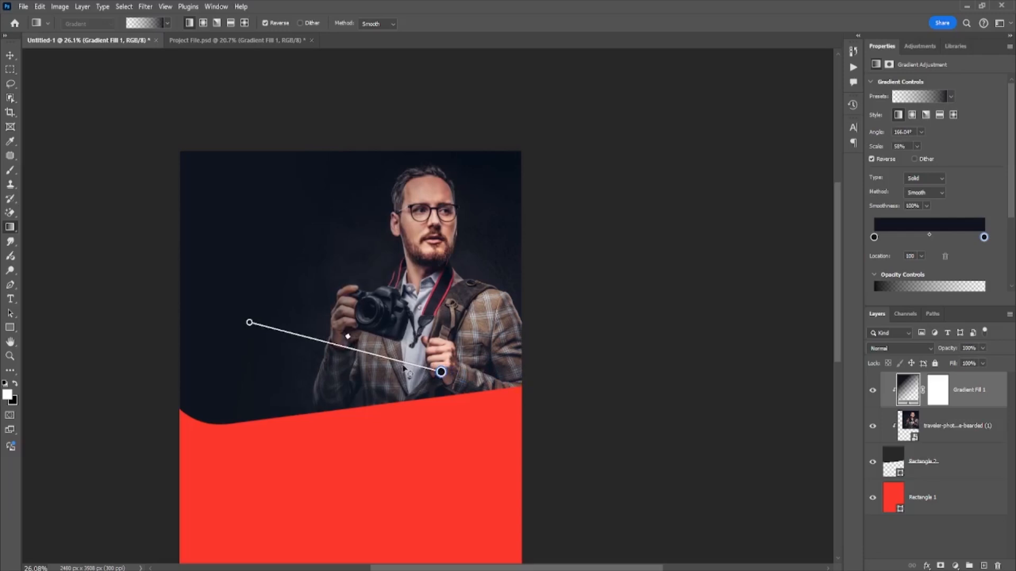
{"action": "left_click_drag", "start_coordinate": [249, 322], "coordinate": [231, 317]}
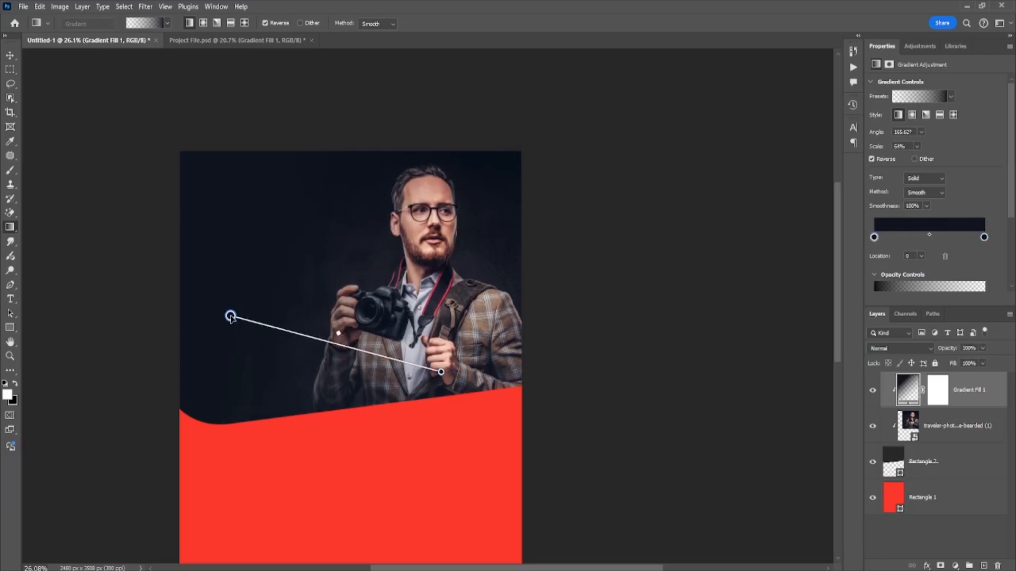
{"action": "key", "text": "v"}
{"action": "left_click", "coordinate": [61, 96]}
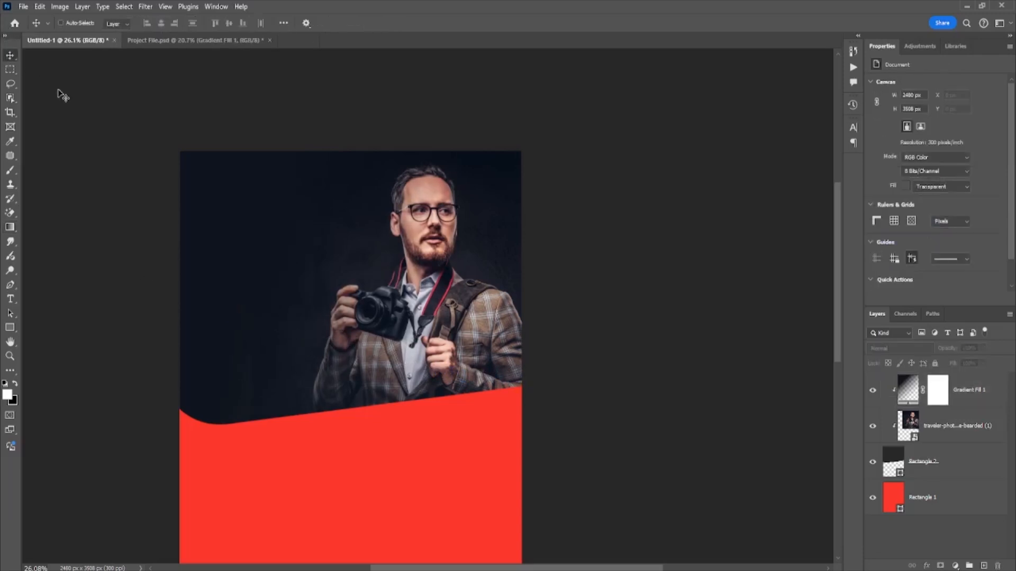
Move the gradient fill, portrait and dark curved shape down together by about 195 px.
{"action": "key", "text": "ctrl+0"}
{"action": "scroll", "coordinate": [346, 245], "scroll_direction": "down", "scroll_amount": 1}
{"action": "left_click_drag", "start_coordinate": [347, 246], "coordinate": [339, 290]}
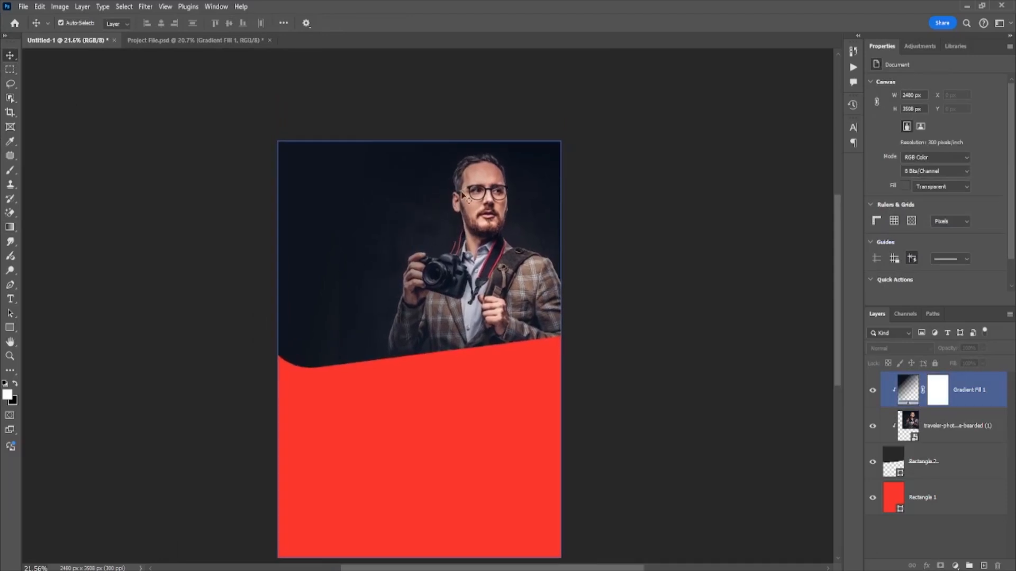
{"action": "left_click", "coordinate": [972, 403]}
{"action": "left_click", "coordinate": [900, 458], "text": "shift"}
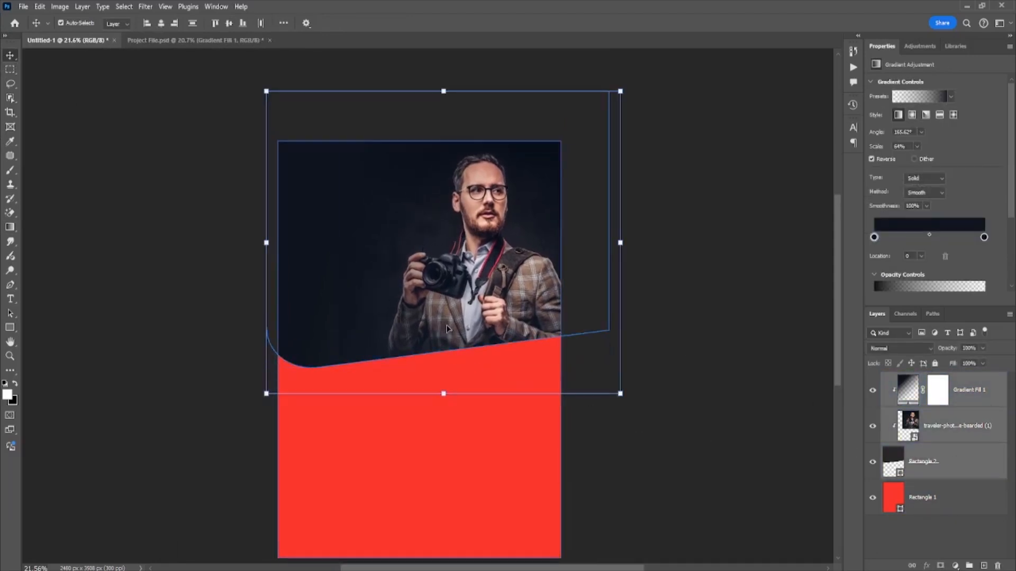
{"action": "left_click_drag", "start_coordinate": [437, 308], "coordinate": [437, 333]}
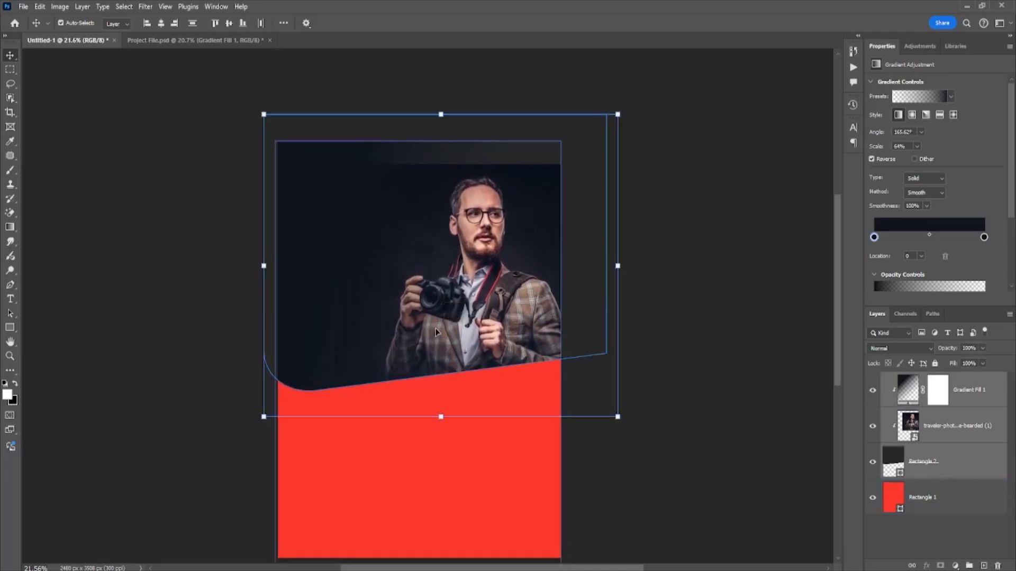
Enlarge the portrait to about 2737 × 2349 px and align it with the page's top edge at about X 394 px, Y 0 px.
{"action": "left_click", "coordinate": [748, 277]}
{"action": "left_click", "coordinate": [507, 227]}
{"action": "left_click", "coordinate": [966, 419]}
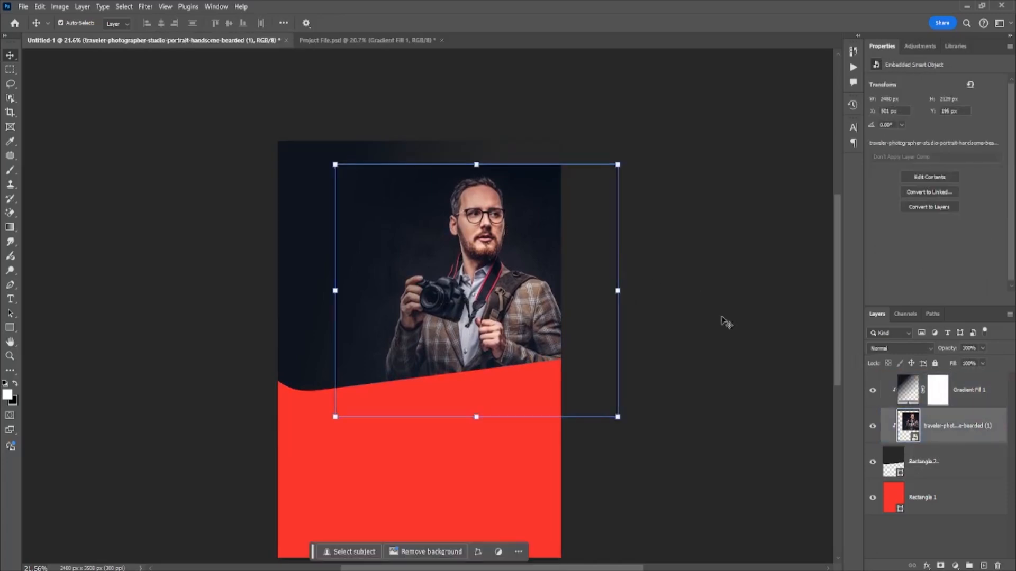
{"action": "left_click_drag", "start_coordinate": [619, 173], "coordinate": [648, 140]}
{"action": "left_click_drag", "start_coordinate": [541, 198], "coordinate": [534, 192]}
{"action": "key", "text": "Return"}
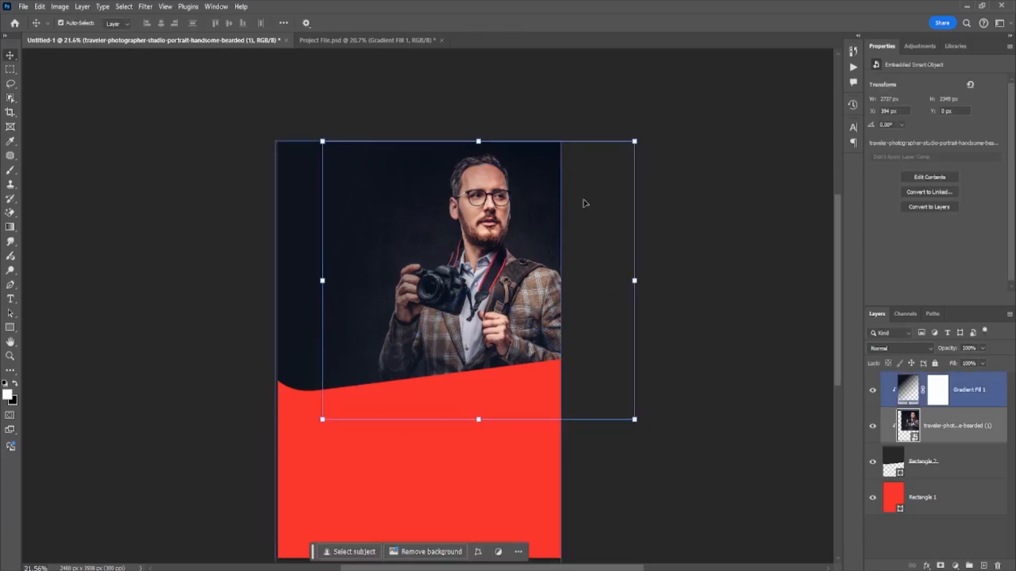
{"action": "left_click", "coordinate": [733, 225]}
{"action": "key", "text": "ctrl+0"}
{"action": "scroll", "coordinate": [675, 216], "scroll_direction": "down", "scroll_amount": 2}
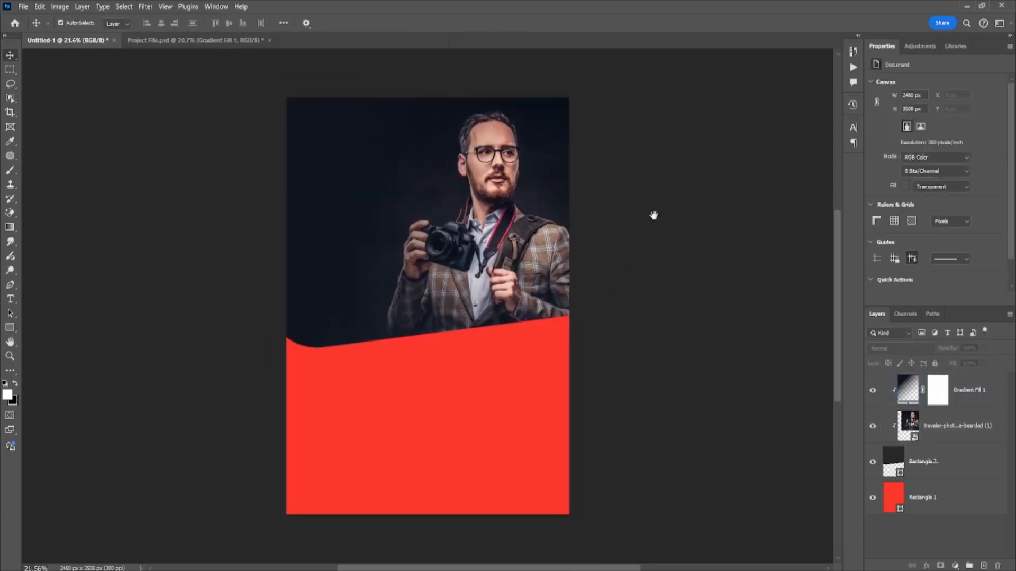
{"action": "mouse_move", "coordinate": [654, 216]}
{"action": "left_mouse_down"}
{"action": "mouse_move", "coordinate": [651, 206]}
{"action": "mouse_move", "coordinate": [648, 218]}
{"action": "left_mouse_up"}
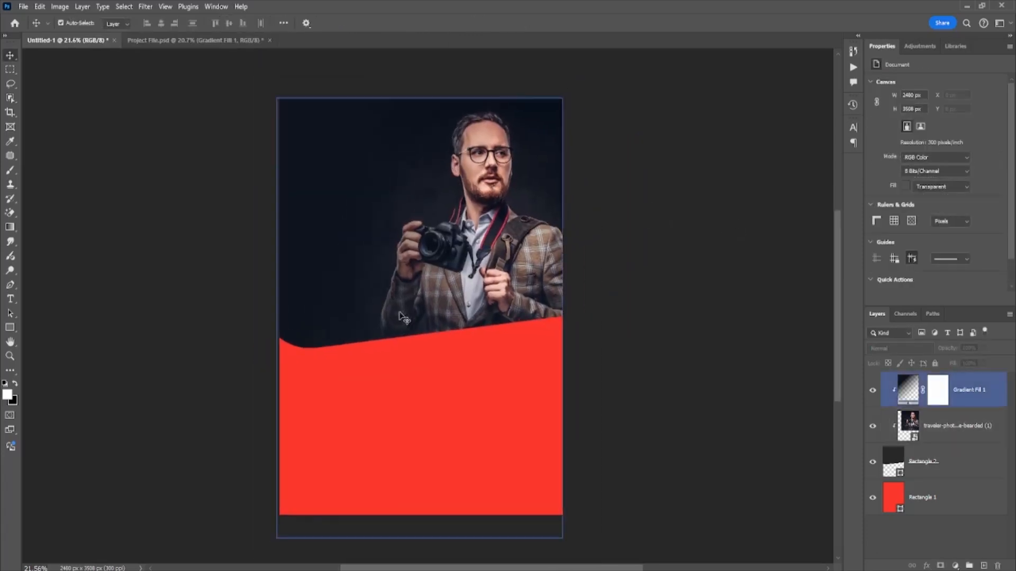
Draw a dark rectangle of about 1737 × 712 px over the red area and round only its lower-left corner to about 178 px.
{"action": "scroll", "coordinate": [450, 337], "scroll_direction": "up", "scroll_amount": 3}
{"action": "key", "text": "u"}
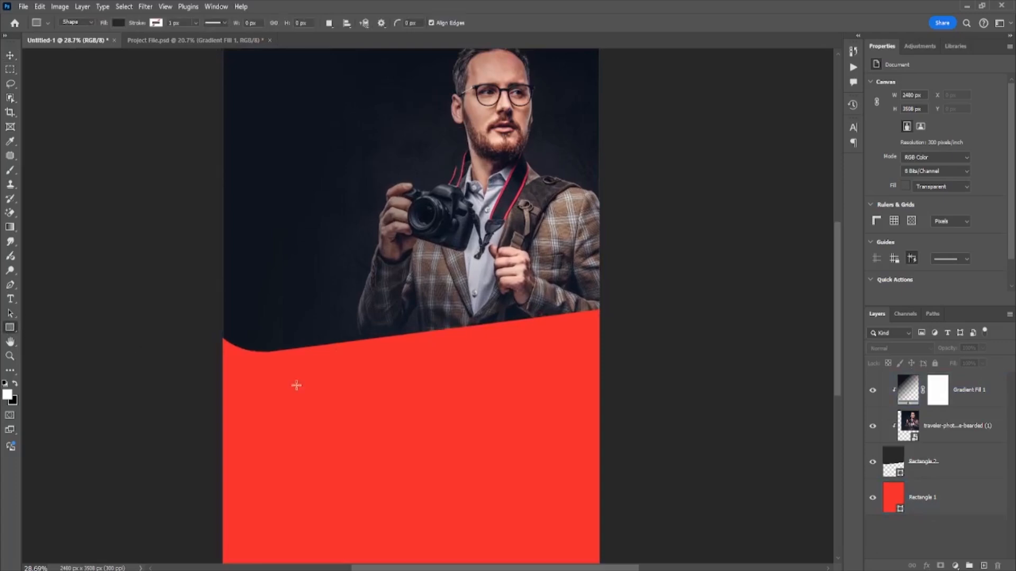
{"action": "mouse_move", "coordinate": [362, 383]}
{"action": "left_mouse_down"}
{"action": "mouse_move", "coordinate": [574, 484]}
{"action": "mouse_move", "coordinate": [619, 481]}
{"action": "mouse_move", "coordinate": [626, 495]}
{"action": "left_mouse_up"}
{"action": "left_click_drag", "start_coordinate": [374, 484], "coordinate": [392, 481]}
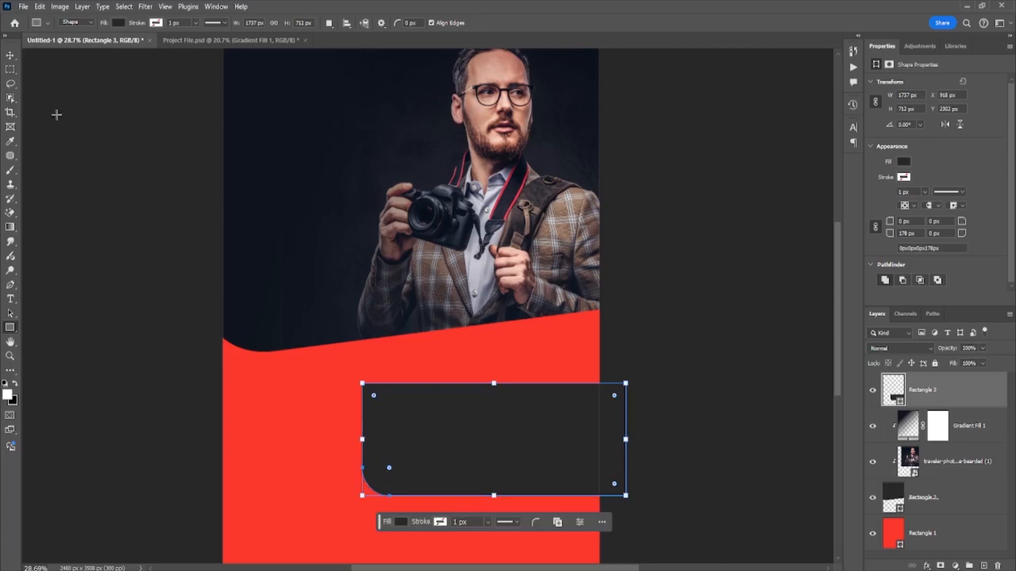
Place the new rectangle beneath the dark curved shape in the layer order and position it at about X 967 px, Y 1742 px.
{"action": "left_click", "coordinate": [9, 55]}
{"action": "left_click_drag", "start_coordinate": [960, 384], "coordinate": [955, 513]}
{"action": "left_click_drag", "start_coordinate": [567, 438], "coordinate": [582, 347]}
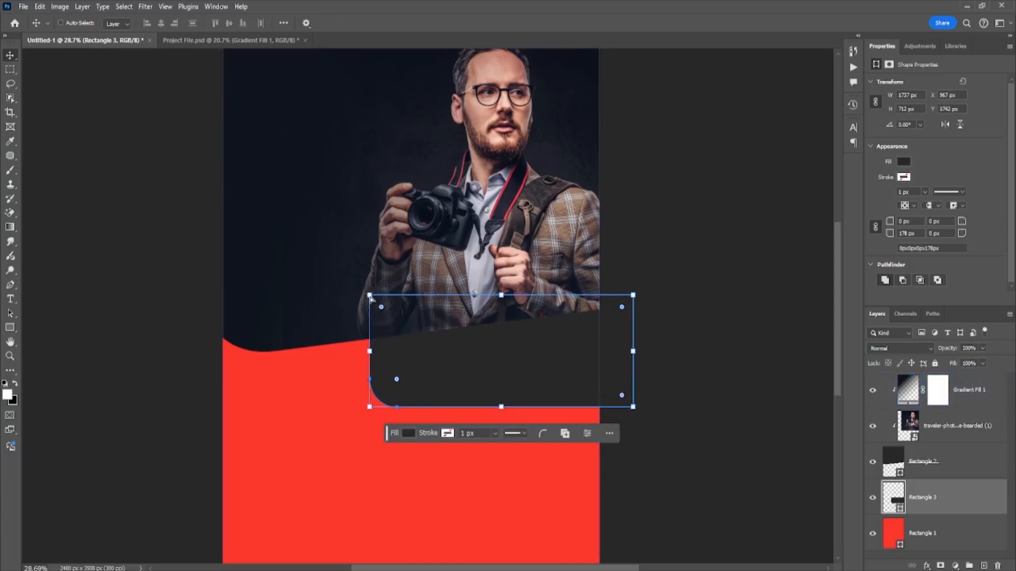
Transform the lower dark rectangle so its left edge slants inward toward the bottom, then nudge it slightly left and down.
{"action": "key", "text": "ctrl+t"}
{"action": "left_click_drag", "start_coordinate": [369, 294], "coordinate": [342, 299]}
{"action": "left_click_drag", "start_coordinate": [525, 362], "coordinate": [573, 367]}
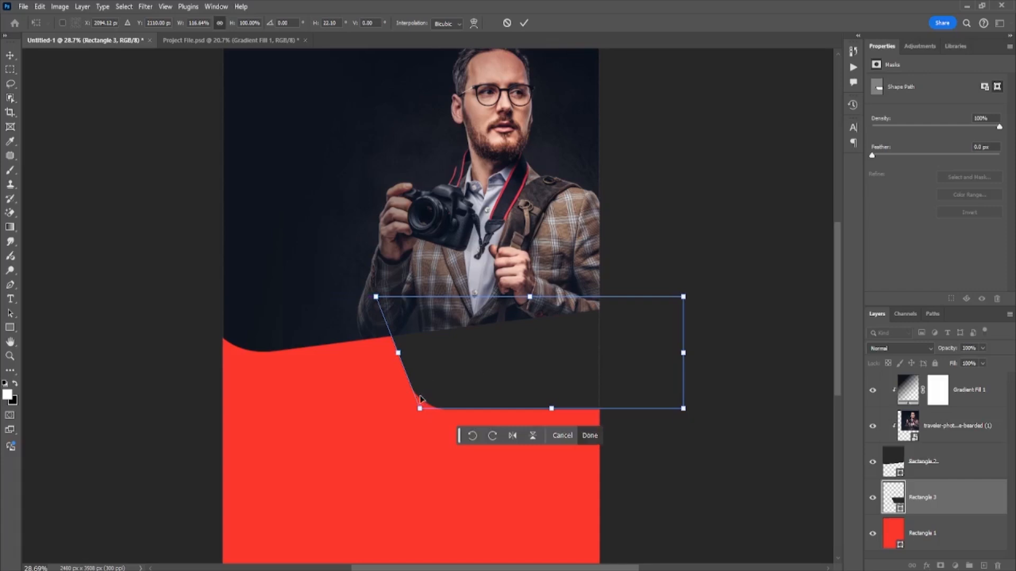
{"action": "left_click_drag", "start_coordinate": [377, 298], "coordinate": [390, 299]}
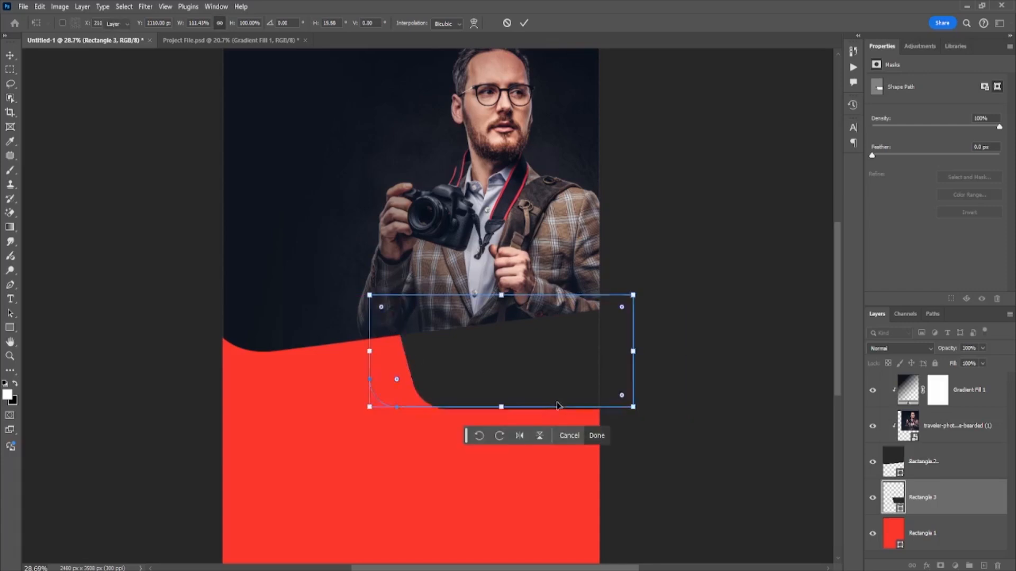
{"action": "left_click", "coordinate": [597, 436]}
{"action": "left_click_drag", "start_coordinate": [565, 403], "coordinate": [485, 381]}
{"action": "left_click", "coordinate": [614, 385]}
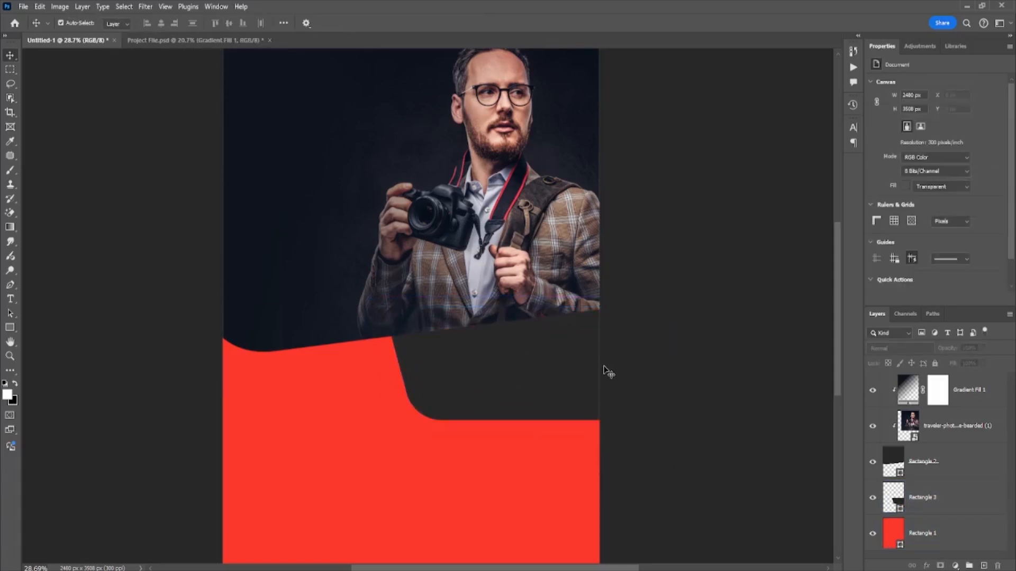
Compare the flyer with the finished design in Project File.psd, examining the red and white header shape in the upper-left corner.
{"action": "scroll", "coordinate": [198, 131], "scroll_direction": "up", "scroll_amount": 3}
{"action": "left_click", "coordinate": [204, 39]}
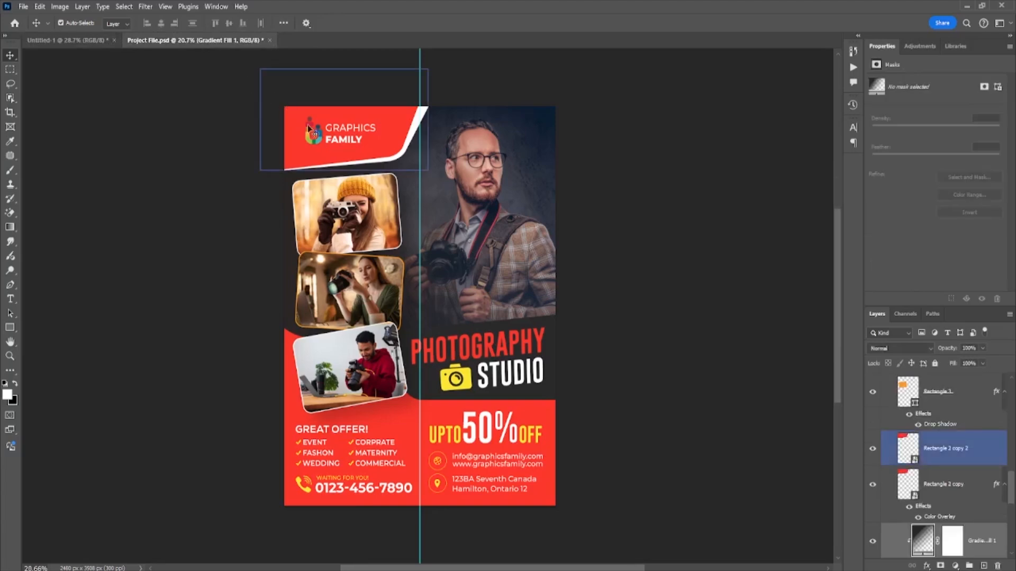
{"action": "left_click", "coordinate": [66, 39]}
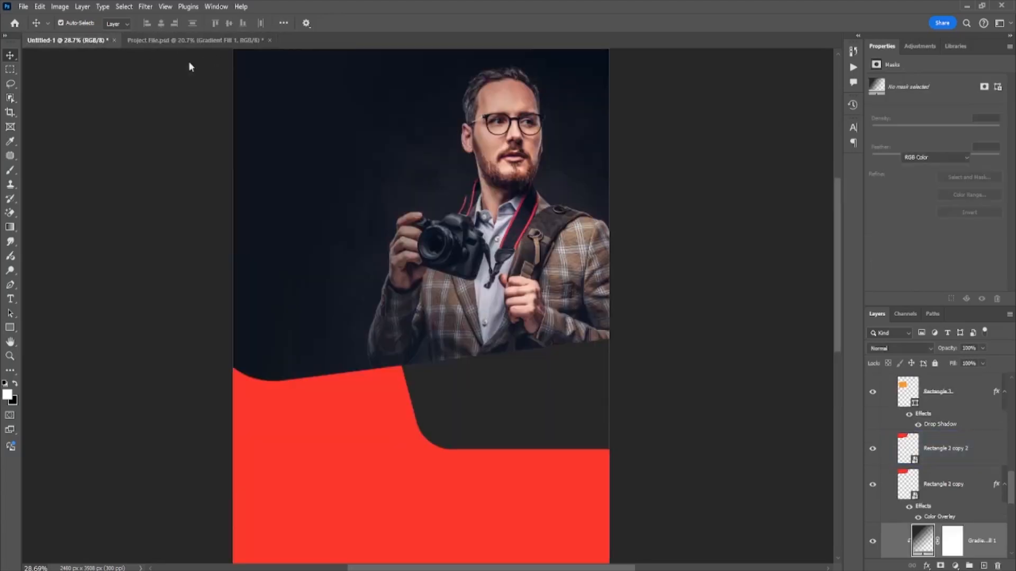
{"action": "scroll", "coordinate": [96, 185], "scroll_direction": "up", "scroll_amount": 3}
{"action": "left_click", "coordinate": [188, 41]}
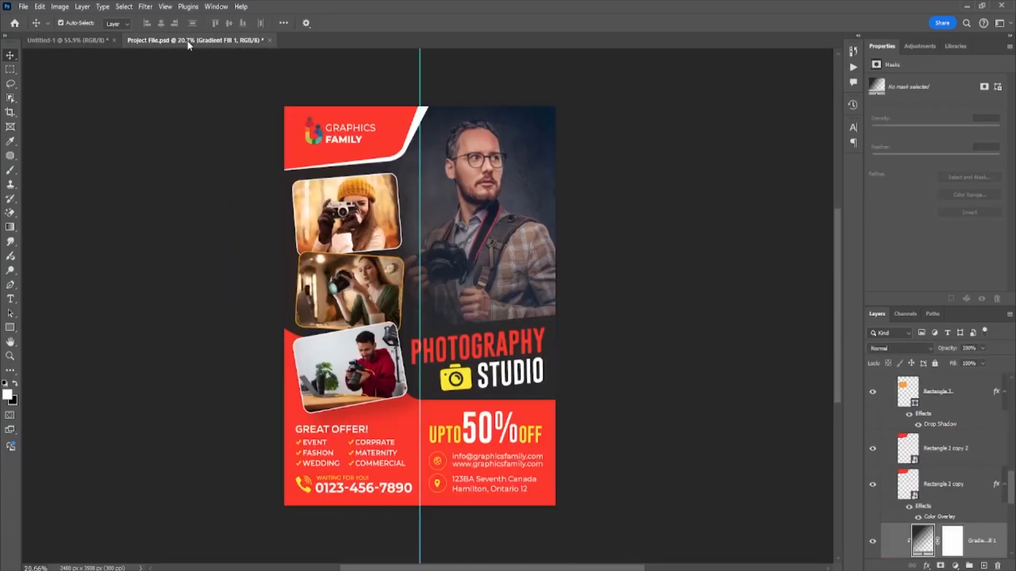
{"action": "left_click", "coordinate": [66, 40]}
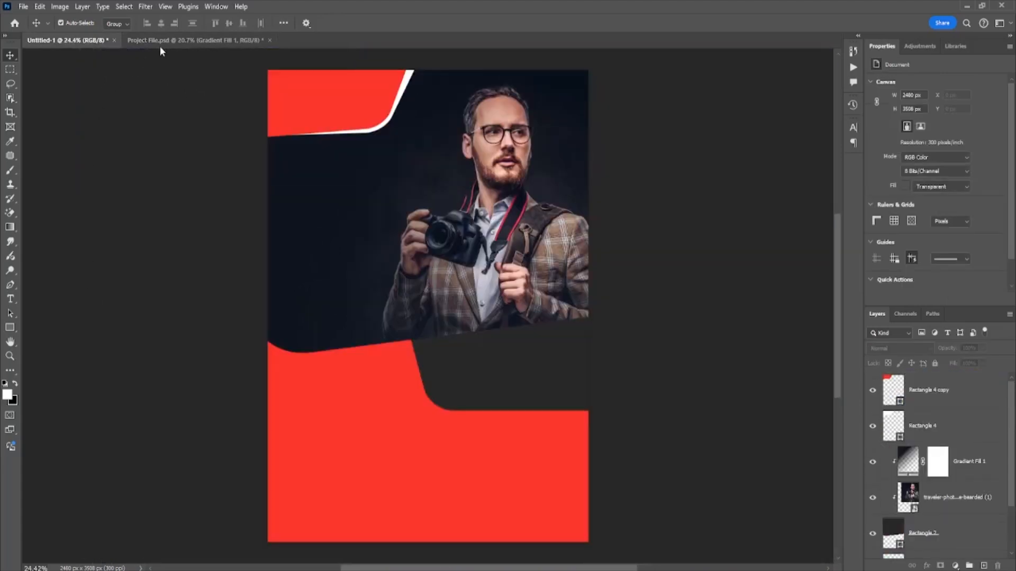
{"action": "left_click", "coordinate": [161, 46]}
{"action": "left_click", "coordinate": [96, 41]}
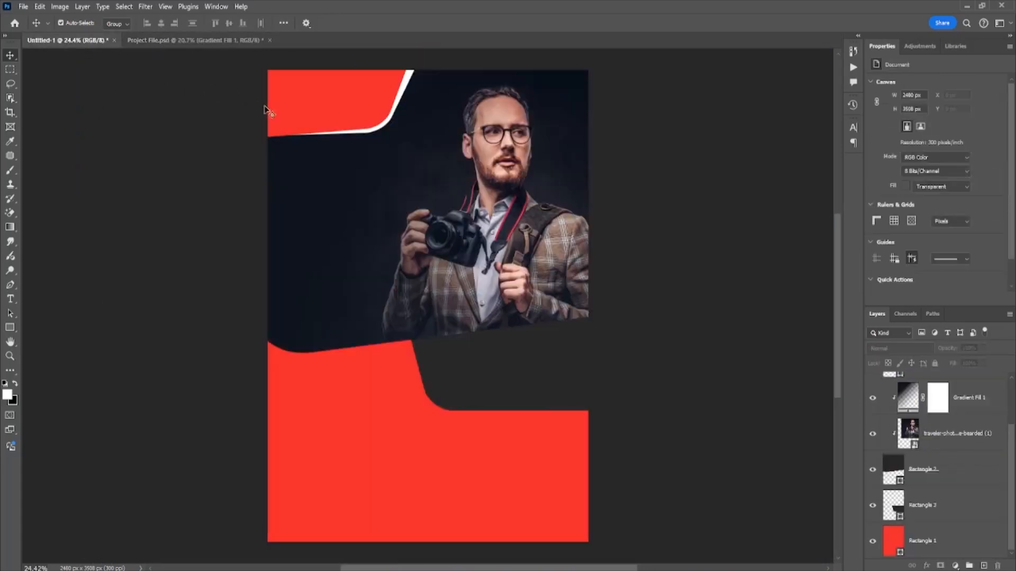
{"action": "scroll", "coordinate": [325, 272], "scroll_direction": "down", "scroll_amount": 1}
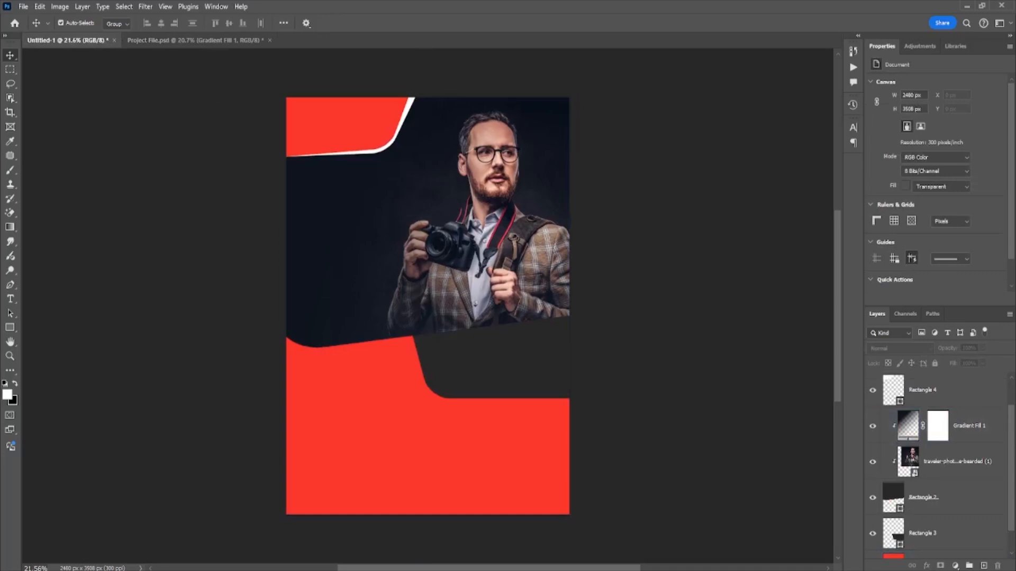
{"action": "scroll", "coordinate": [374, 196], "scroll_direction": "up", "scroll_amount": 5}
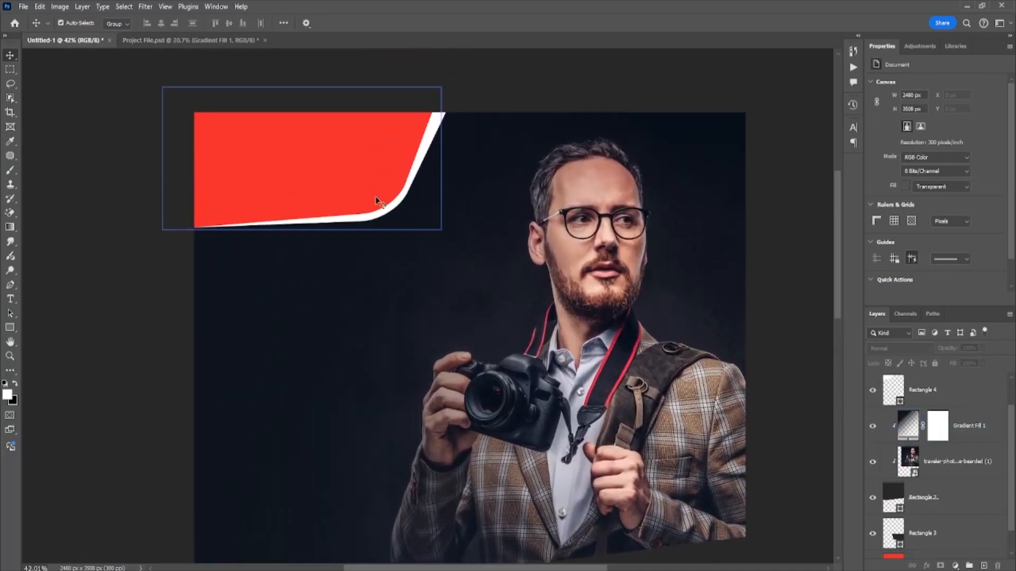
Scale the red header shape in the page's upper-left corner to 99.50%.
{"action": "scroll", "coordinate": [400, 193], "scroll_direction": "down", "scroll_amount": 4}
{"action": "left_click", "coordinate": [375, 183]}
{"action": "scroll", "coordinate": [424, 186], "scroll_direction": "up", "scroll_amount": 3}
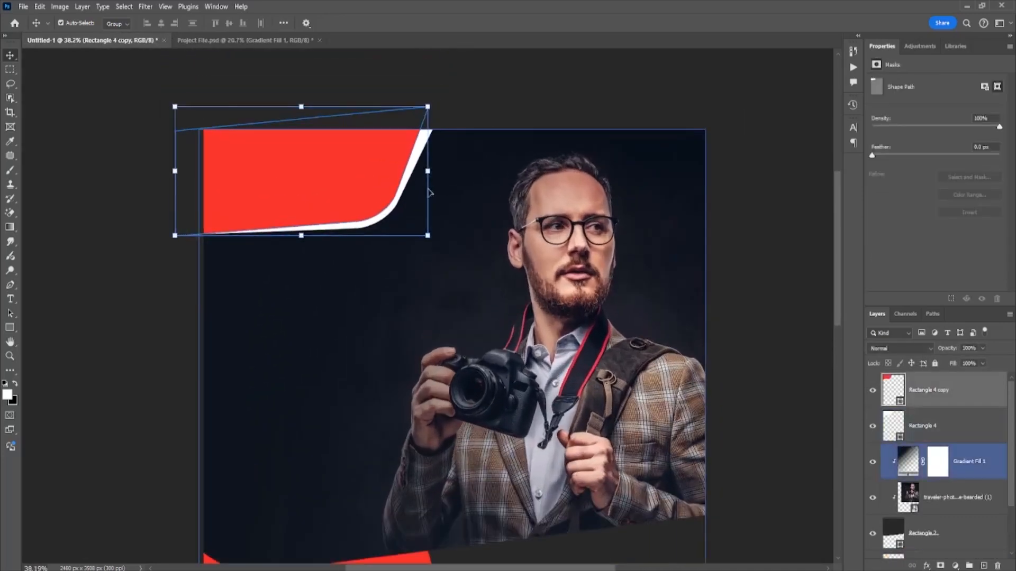
{"action": "left_click_drag", "start_coordinate": [427, 236], "coordinate": [426, 235]}
{"action": "scroll", "coordinate": [410, 109], "scroll_direction": "up", "scroll_amount": 7}
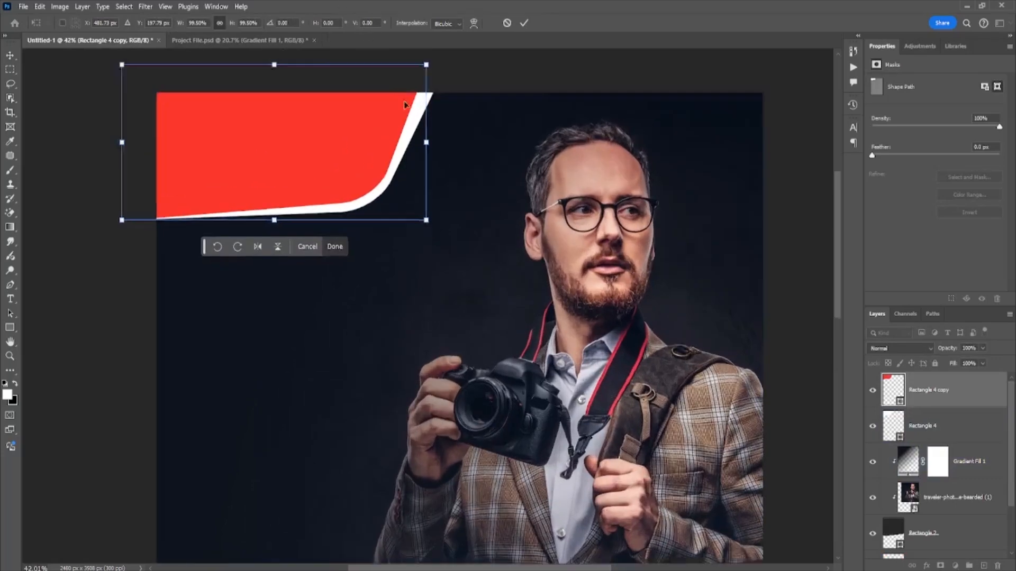
{"action": "scroll", "coordinate": [443, 76], "scroll_direction": "down", "scroll_amount": 2}
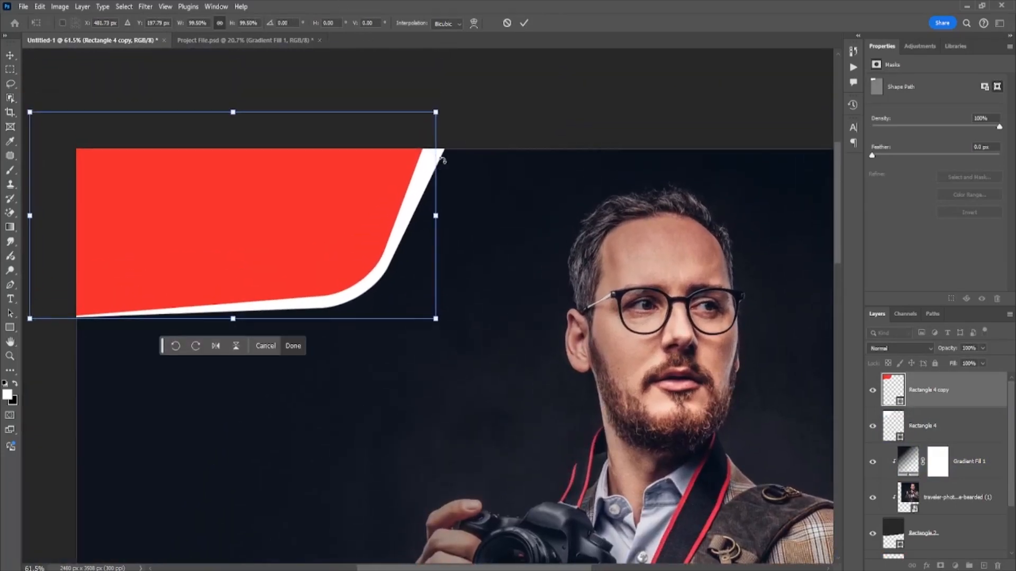
Pull the red header shape's upper-right corner outward and shift the shape slightly left to even out the white border.
{"action": "left_click_drag", "start_coordinate": [438, 116], "coordinate": [453, 115]}
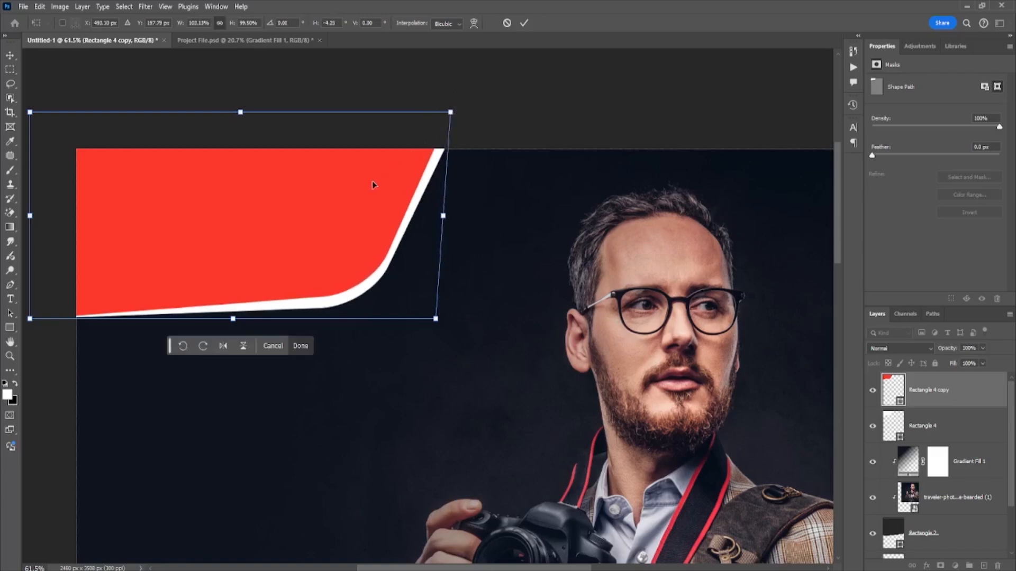
{"action": "left_click_drag", "start_coordinate": [374, 185], "coordinate": [363, 187]}
{"action": "key", "text": "Return"}
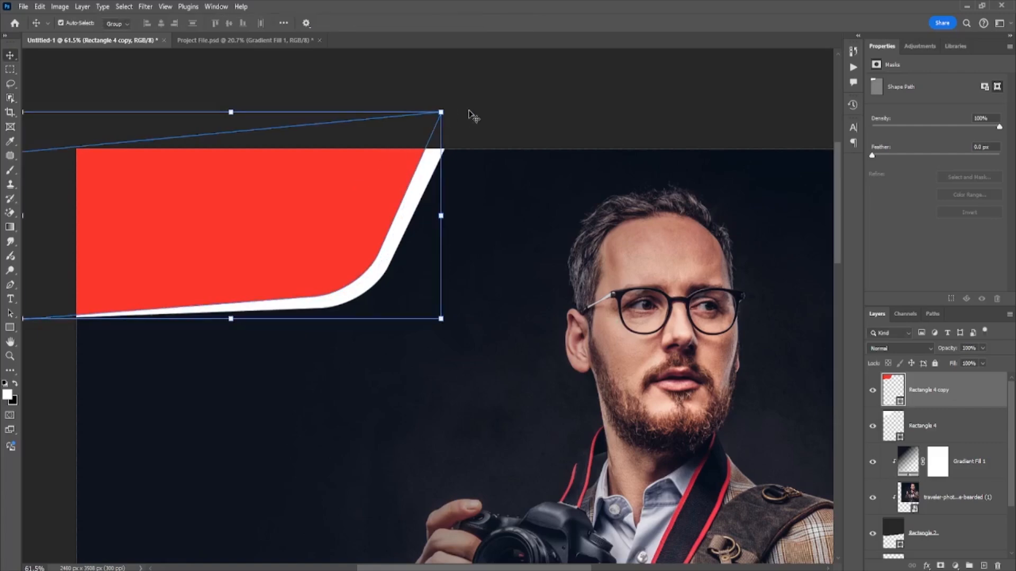
{"action": "left_click", "coordinate": [516, 109]}
{"action": "key", "text": "ctrl+0"}
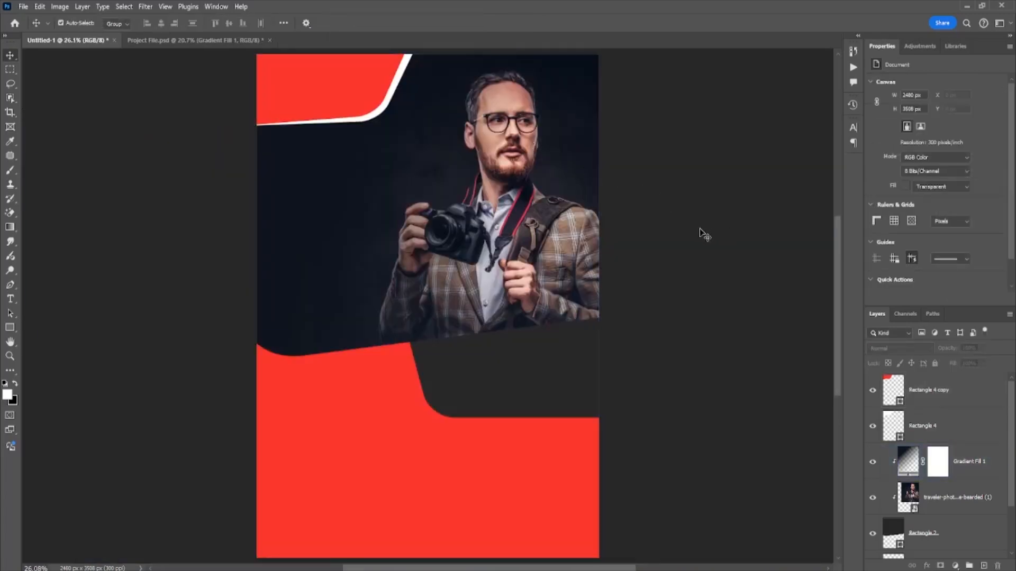
Draw a dark rectangle about 820 × 590 px in the empty area left of the portrait as a photo frame.
{"action": "scroll", "coordinate": [356, 177], "scroll_direction": "up", "scroll_amount": 3}
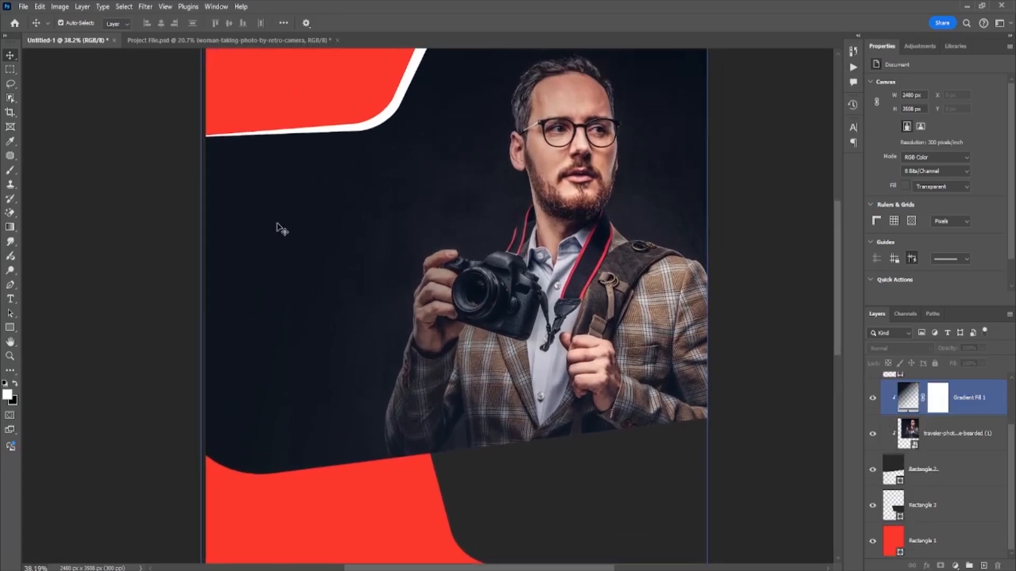
{"action": "left_click", "coordinate": [11, 328]}
{"action": "left_click", "coordinate": [56, 328]}
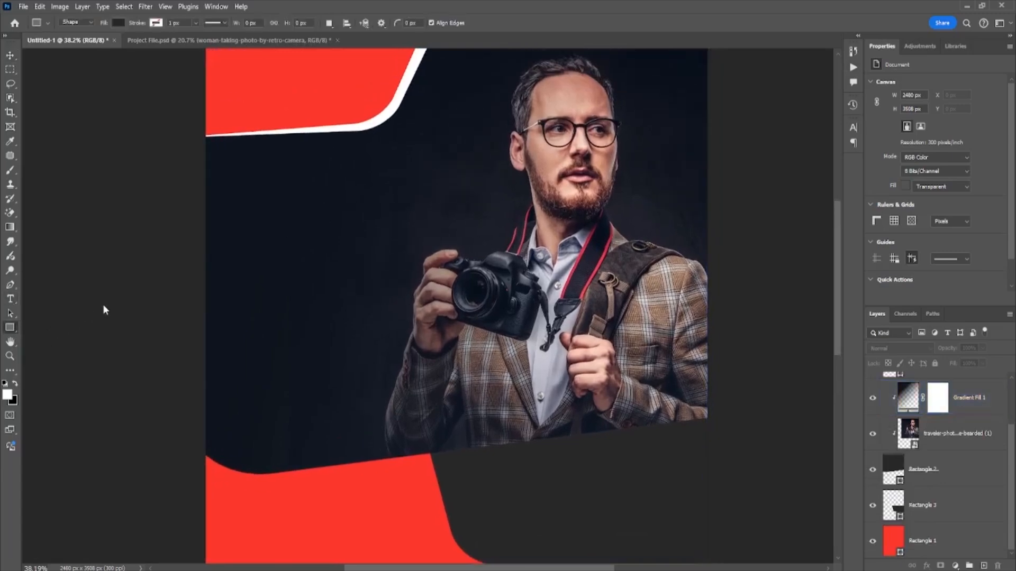
{"action": "left_click", "coordinate": [16, 328]}
{"action": "left_click", "coordinate": [42, 327]}
{"action": "left_click_drag", "start_coordinate": [243, 187], "coordinate": [411, 306]}
{"action": "scroll", "coordinate": [391, 270], "scroll_direction": "up", "scroll_amount": 2}
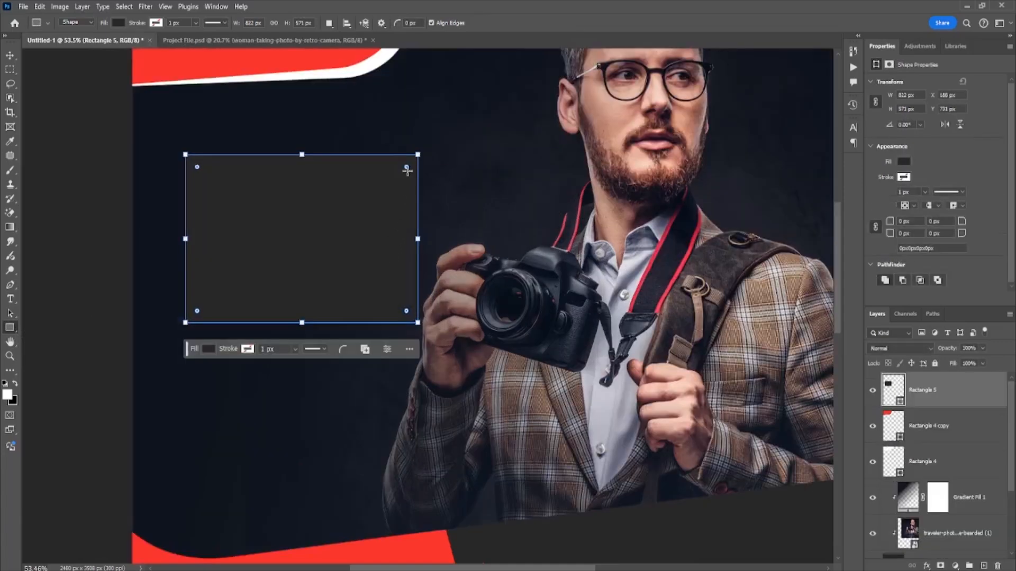
Round all four corners of the photo frame to about 72 px and move it to about X 120 px, Y 654 px.
{"action": "left_click_drag", "start_coordinate": [407, 169], "coordinate": [398, 176]}
{"action": "scroll", "coordinate": [7, 99], "scroll_direction": "down", "scroll_amount": 1}
{"action": "left_click", "coordinate": [10, 56]}
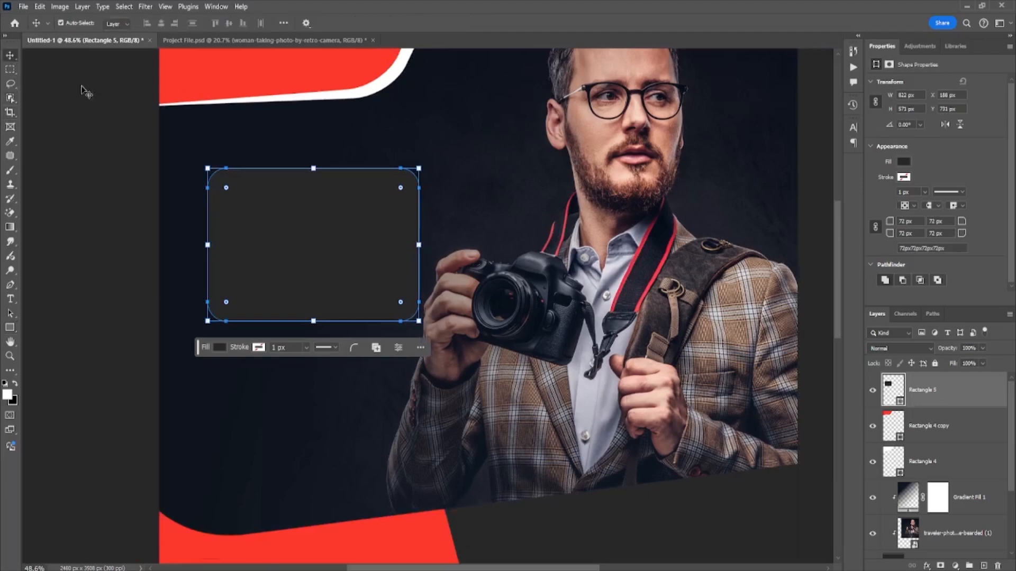
{"action": "left_click_drag", "start_coordinate": [312, 220], "coordinate": [294, 201]}
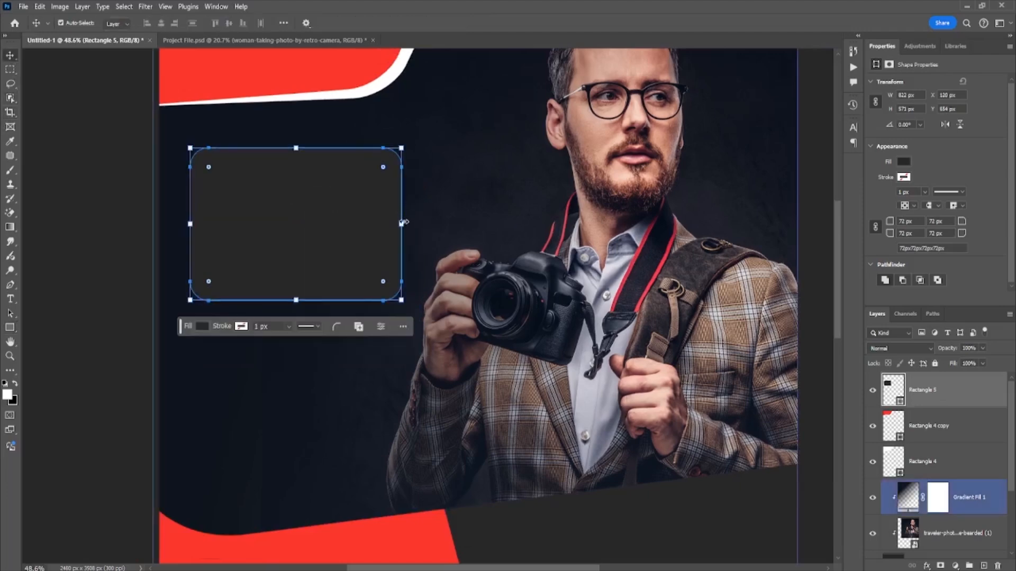
Rotate the photo frame counter-clockwise by about 3.95° and widen it to about 888 px.
{"action": "key", "text": "ctrl+t"}
{"action": "left_click_drag", "start_coordinate": [402, 224], "coordinate": [381, 194]}
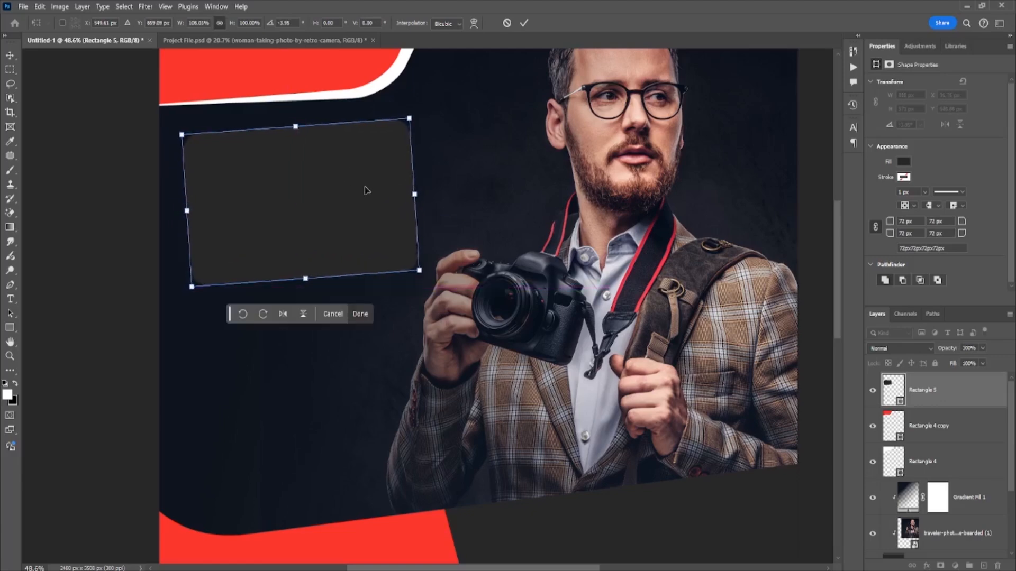
{"action": "key", "text": "Return"}
{"action": "left_click", "coordinate": [79, 199]}
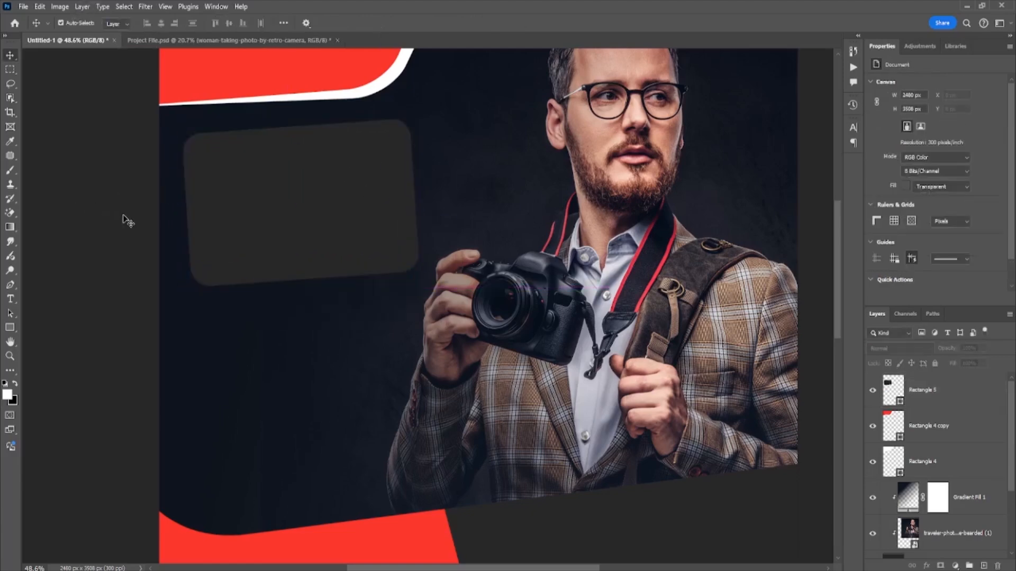
Give the tilted photo frame a white outline 3 px wide.
{"action": "left_click", "coordinate": [256, 227]}
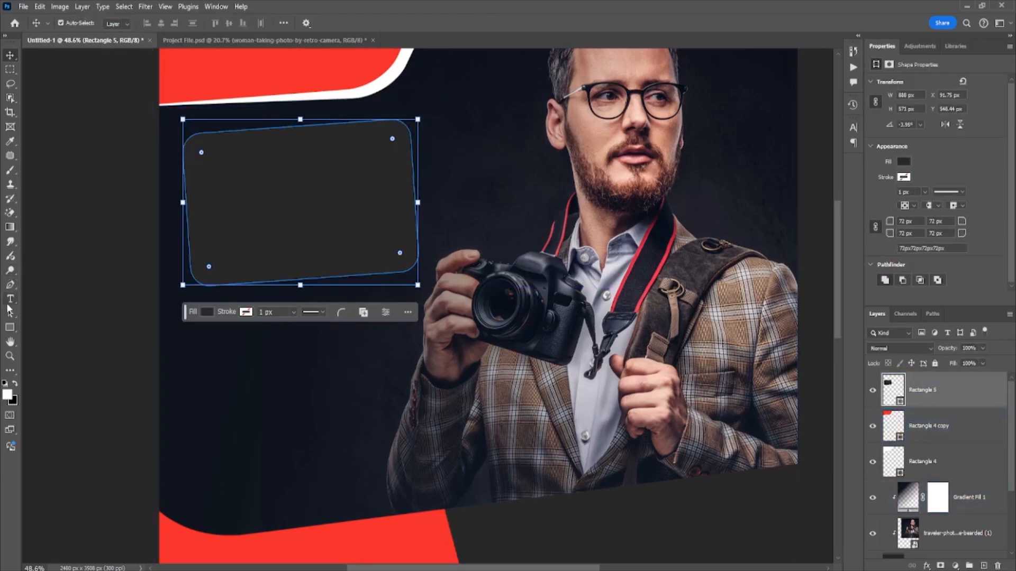
{"action": "left_click", "coordinate": [15, 326]}
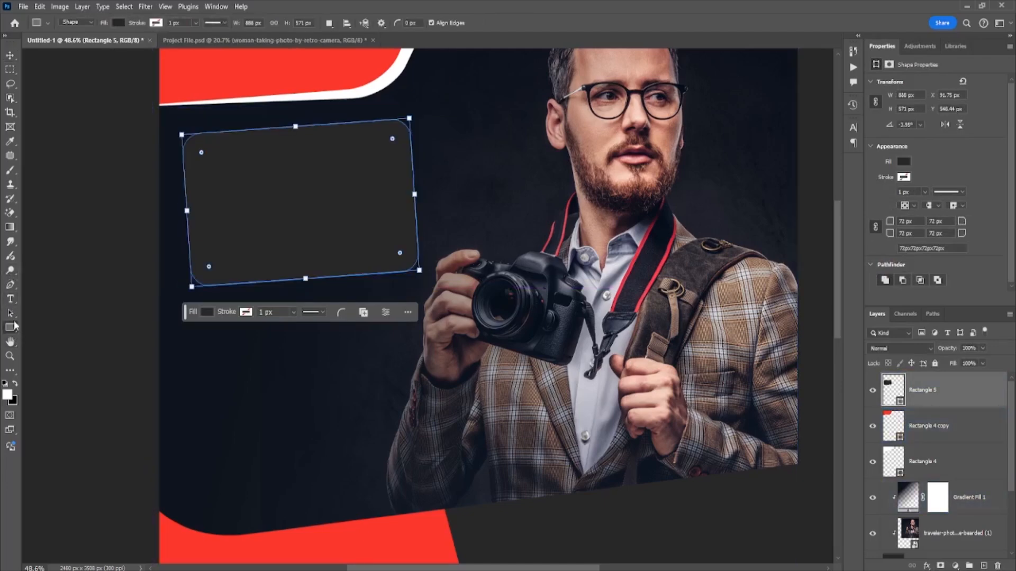
{"action": "left_click", "coordinate": [154, 23]}
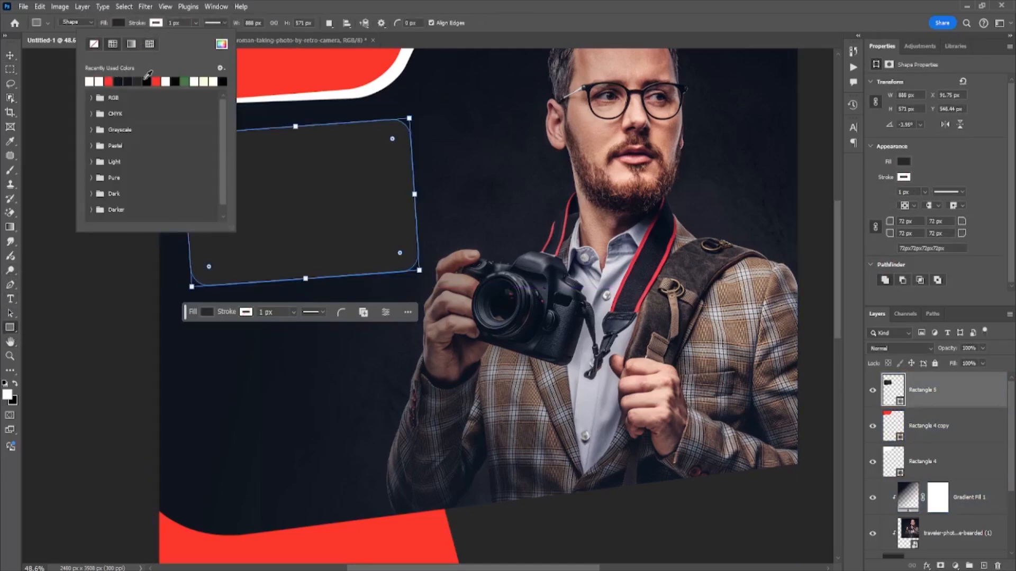
{"action": "left_click", "coordinate": [185, 22]}
{"action": "type", "text": "2"}
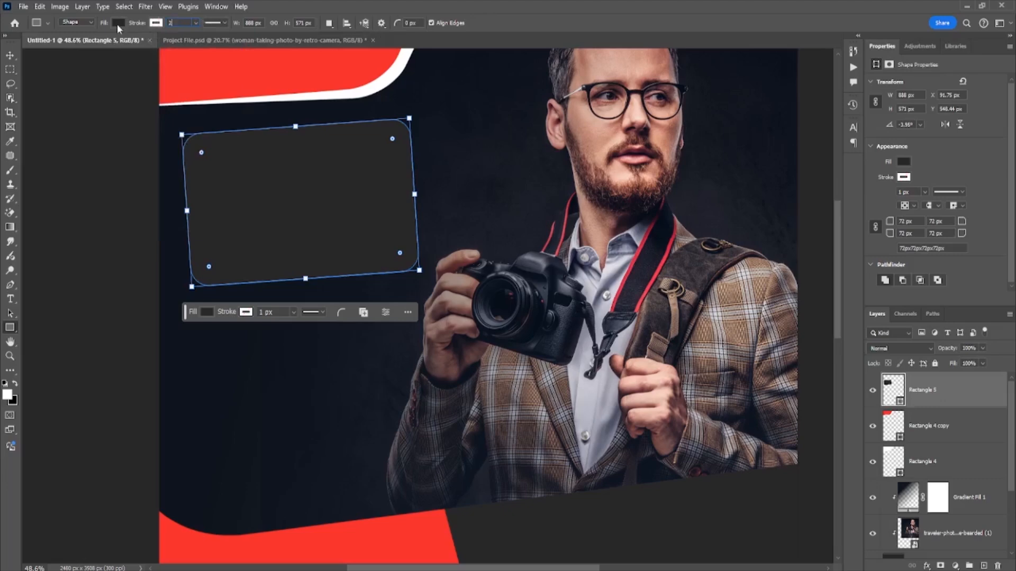
{"action": "key", "text": "Return"}
{"action": "left_click", "coordinate": [180, 22]}
{"action": "key", "text": "Return"}
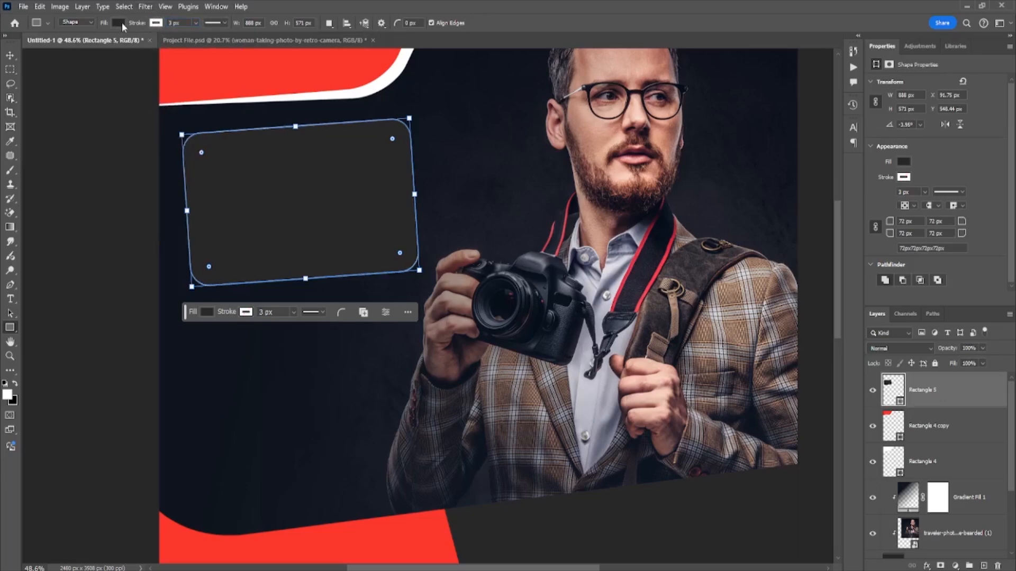
{"action": "left_click", "coordinate": [10, 55]}
{"action": "left_click", "coordinate": [95, 160]}
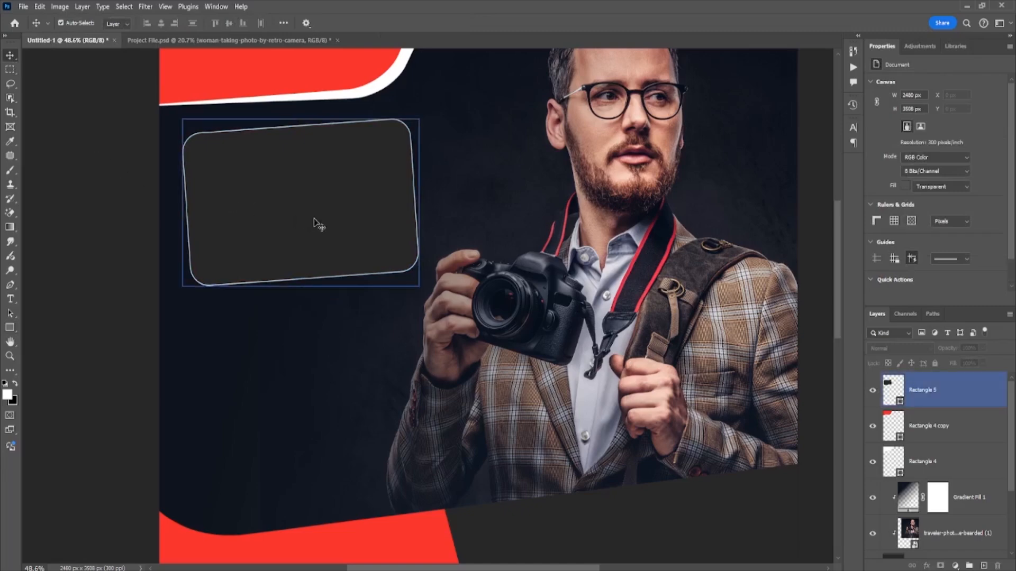
Increase the photo frame's outline width to 5 px.
{"action": "left_click", "coordinate": [13, 326]}
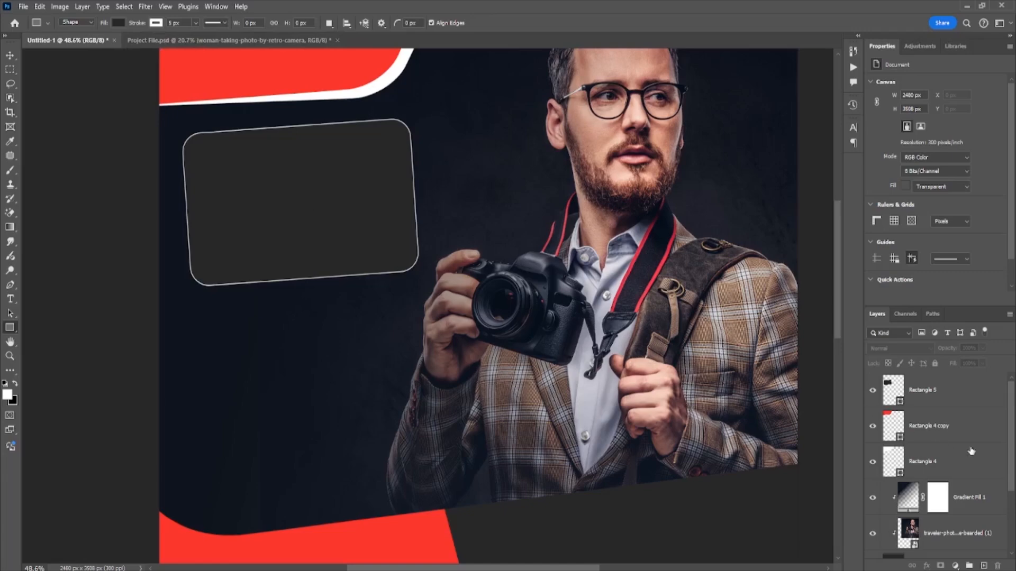
{"action": "left_click", "coordinate": [930, 394]}
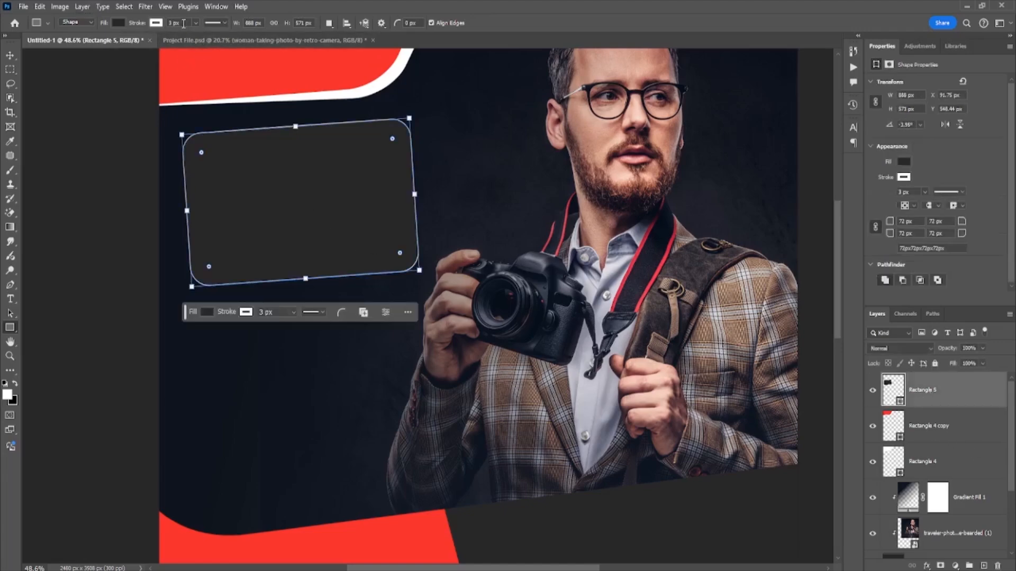
{"action": "type", "text": "5"}
{"action": "key", "text": "Return"}
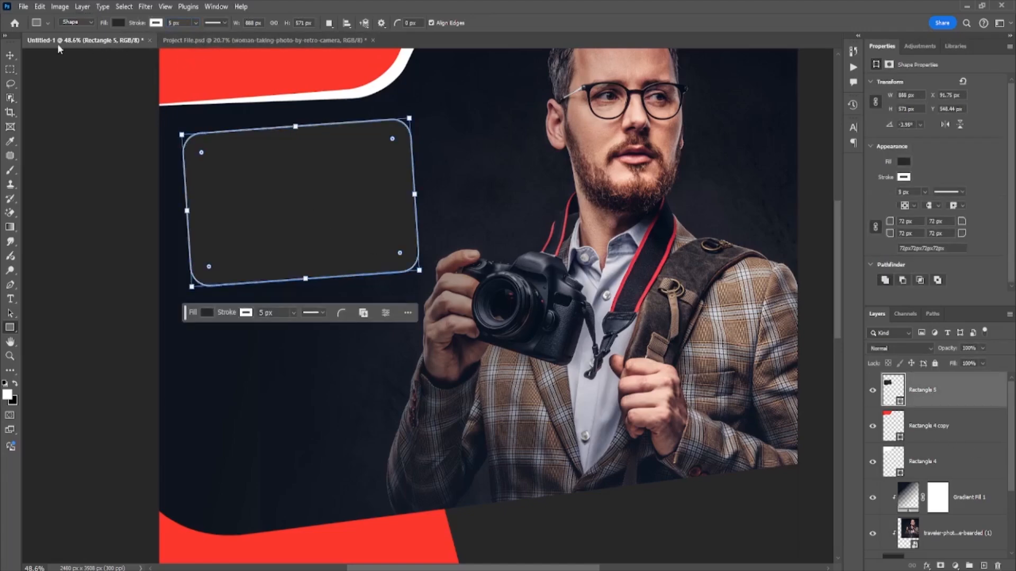
{"action": "left_click", "coordinate": [17, 57]}
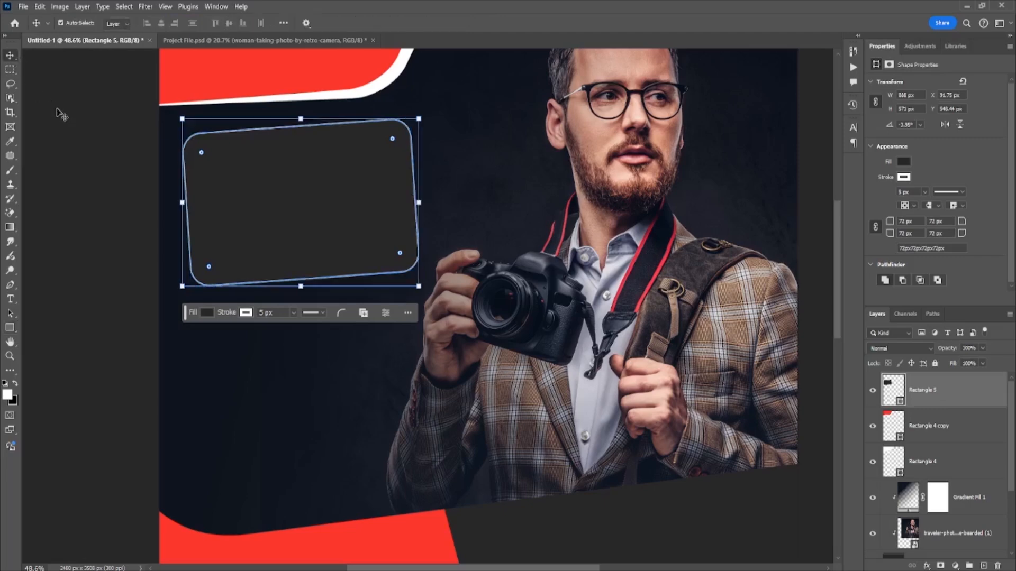
{"action": "left_click", "coordinate": [58, 112]}
Enlarge the photo frame proportionally to about 962 × 619 px, keeping it between the page's left edge and the portrait.
{"action": "key", "text": "ctrl+0"}
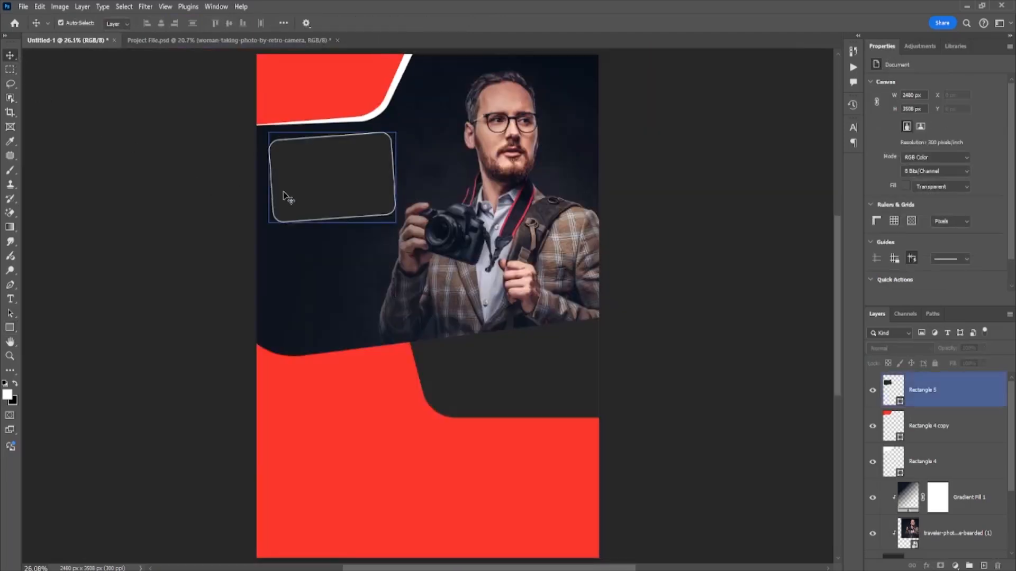
{"action": "left_click", "coordinate": [329, 166]}
{"action": "scroll", "coordinate": [380, 161], "scroll_direction": "up", "scroll_amount": 3}
{"action": "left_click_drag", "start_coordinate": [408, 123], "coordinate": [424, 114]}
{"action": "left_click_drag", "start_coordinate": [387, 154], "coordinate": [426, 180]}
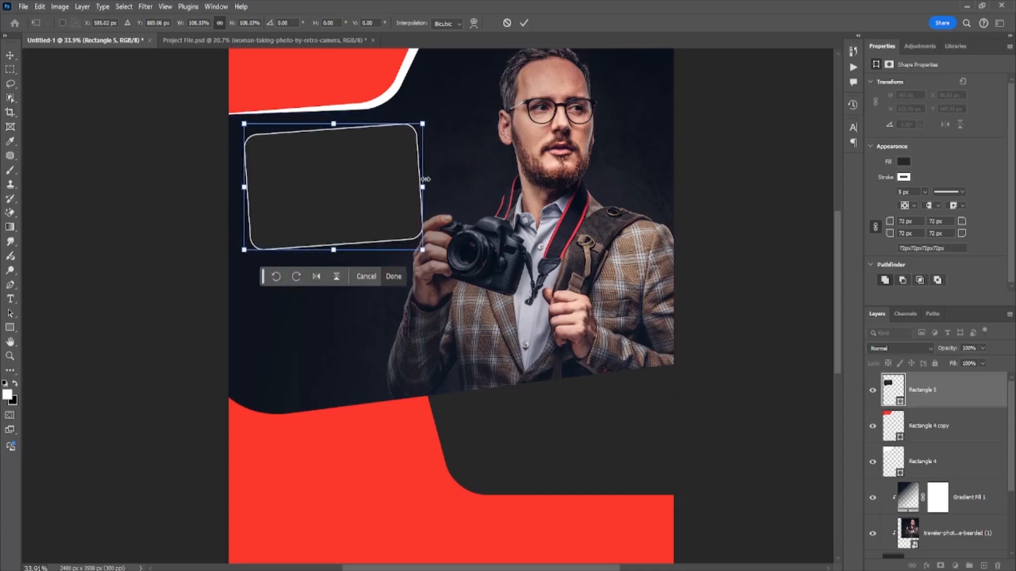
{"action": "left_click", "coordinate": [79, 198]}
Duplicate the photo frame, place the copy directly below the original, and rotate it clockwise by about 11°.
{"action": "left_click", "coordinate": [329, 222]}
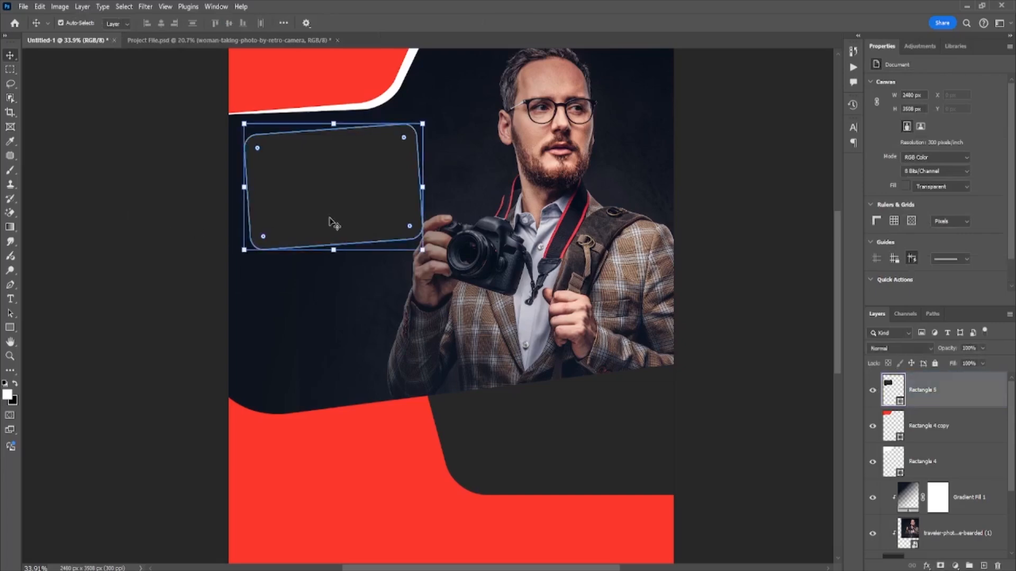
{"action": "right_click", "coordinate": [940, 394]}
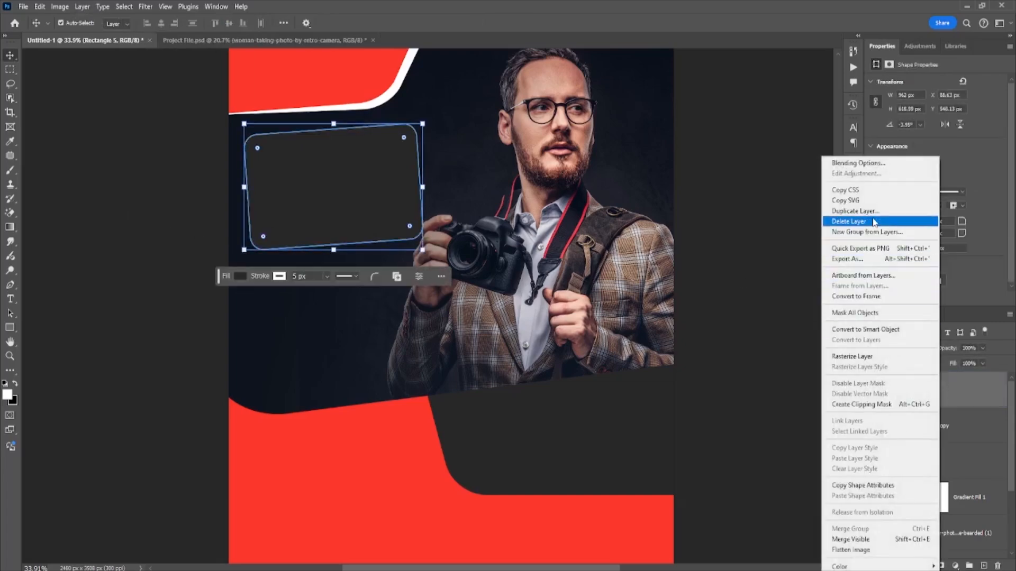
{"action": "left_click", "coordinate": [857, 211]}
{"action": "left_click", "coordinate": [566, 151]}
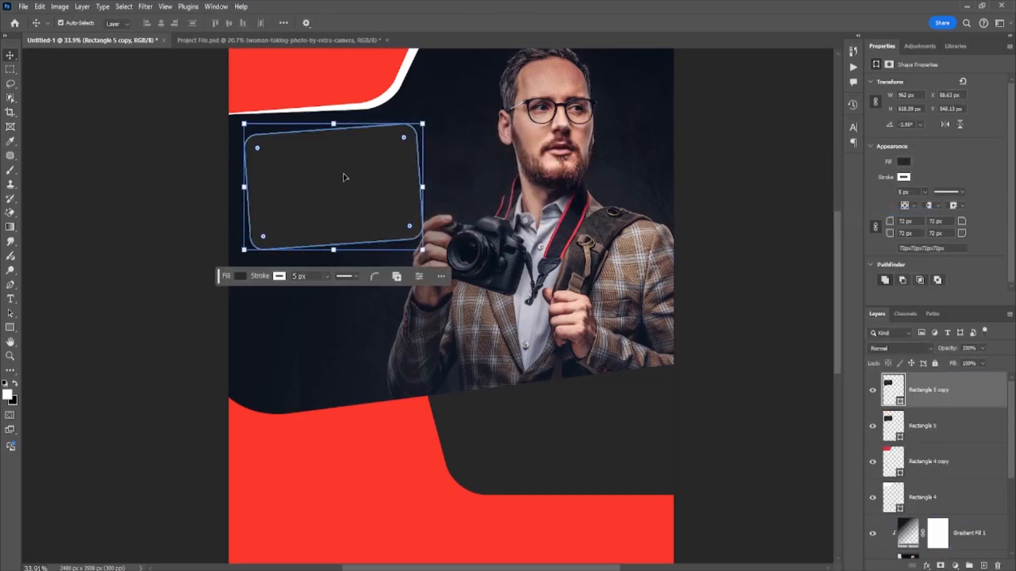
{"action": "left_click_drag", "start_coordinate": [342, 175], "coordinate": [350, 266]}
{"action": "left_click_drag", "start_coordinate": [439, 211], "coordinate": [451, 230]}
{"action": "left_click_drag", "start_coordinate": [395, 251], "coordinate": [390, 275]}
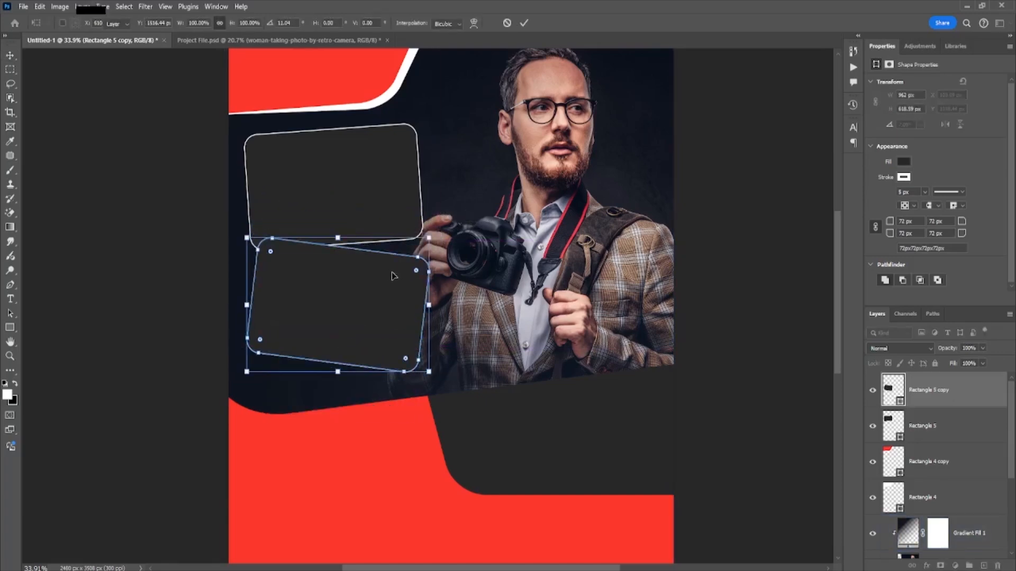
{"action": "key", "text": "Return"}
{"action": "left_click", "coordinate": [193, 195]}
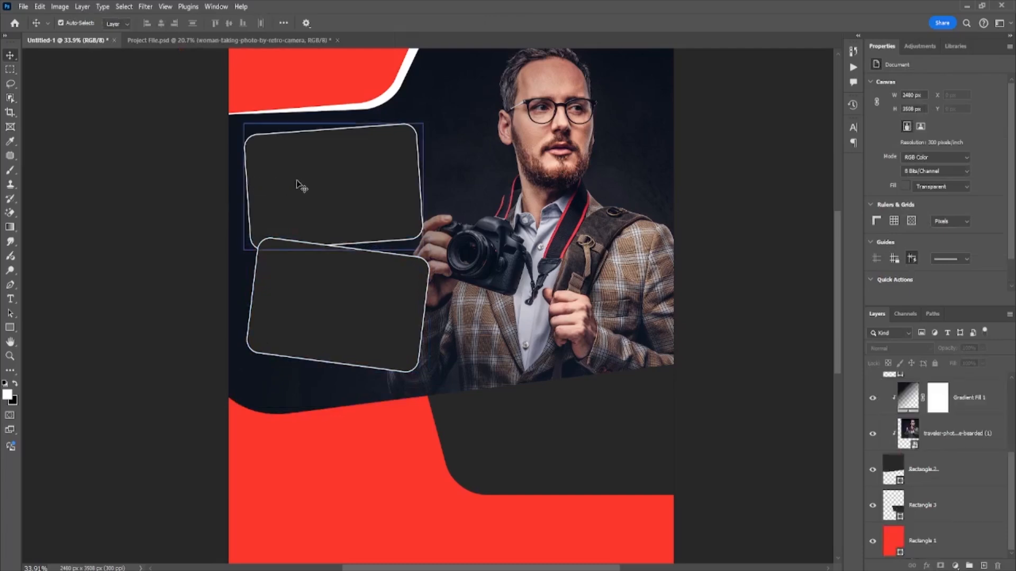
Duplicate the uppermost photo frame to make a third frame.
{"action": "left_click", "coordinate": [318, 185]}
{"action": "scroll", "coordinate": [928, 406], "scroll_direction": "up", "scroll_amount": 1}
{"action": "right_click", "coordinate": [929, 423]}
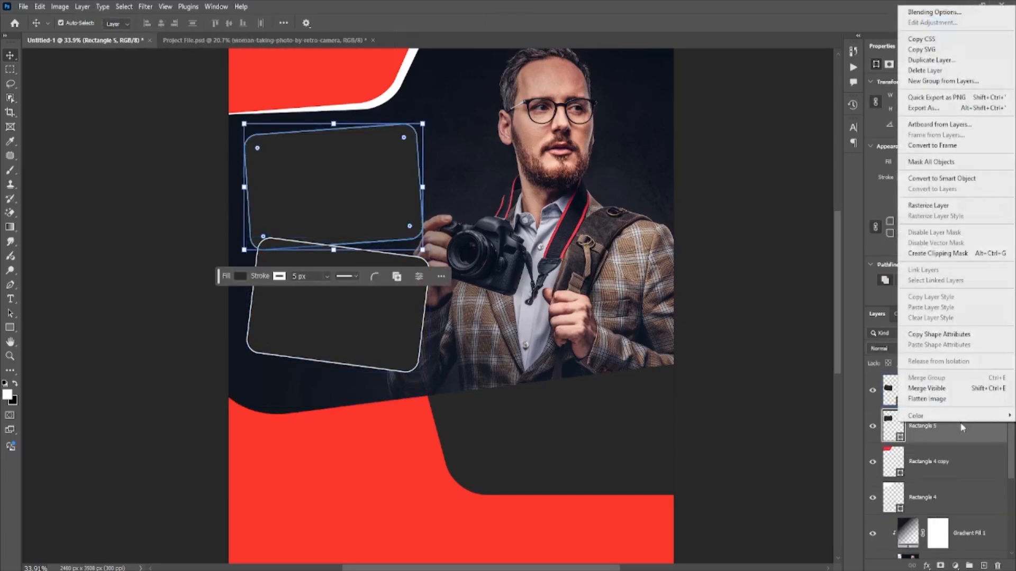
{"action": "left_click", "coordinate": [931, 60]}
{"action": "left_click", "coordinate": [566, 150]}
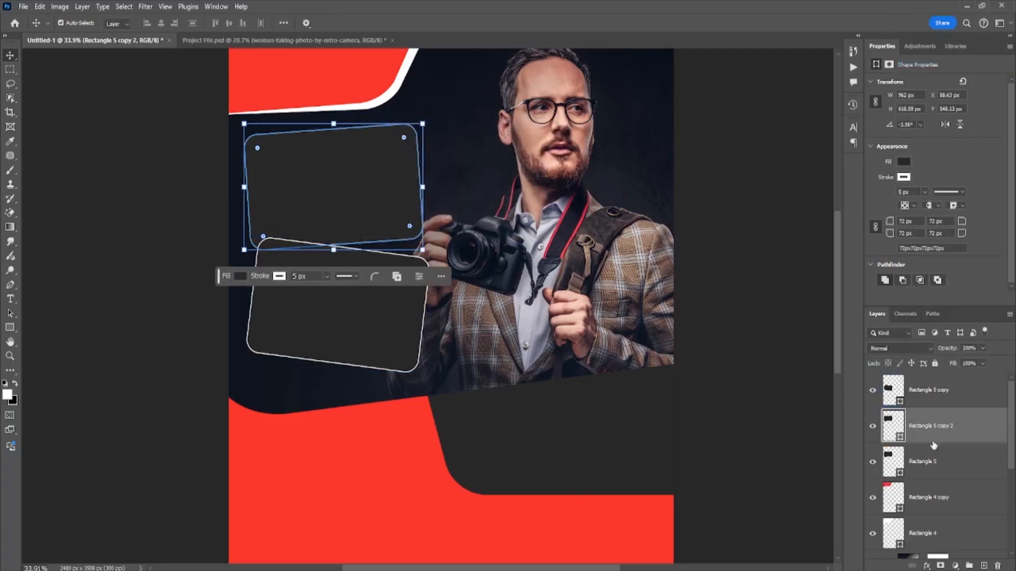
Bring the newest frame copy to the top of the layer stack and place it below the second frame at about X 114 px, Y 1821 px.
{"action": "left_click_drag", "start_coordinate": [931, 429], "coordinate": [929, 379]}
{"action": "left_click_drag", "start_coordinate": [337, 196], "coordinate": [340, 433]}
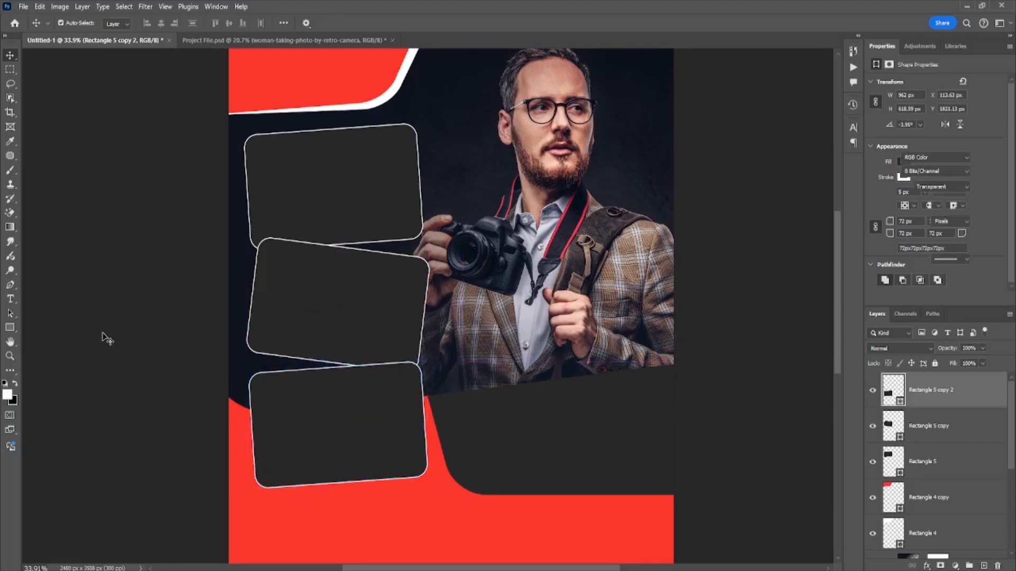
{"action": "left_click", "coordinate": [108, 339]}
{"action": "key", "text": "ctrl+0"}
{"action": "left_click_drag", "start_coordinate": [182, 308], "coordinate": [131, 290]}
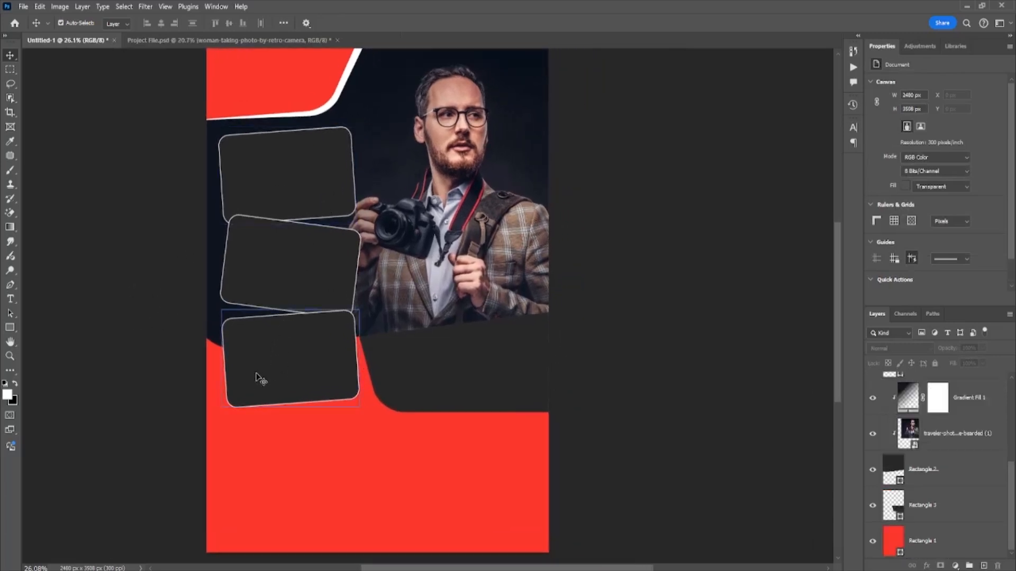
Place the woman-taking-photo-by-retro-camera image as an embedded object and clip it to the uppermost photo frame.
{"action": "left_click", "coordinate": [23, 7]}
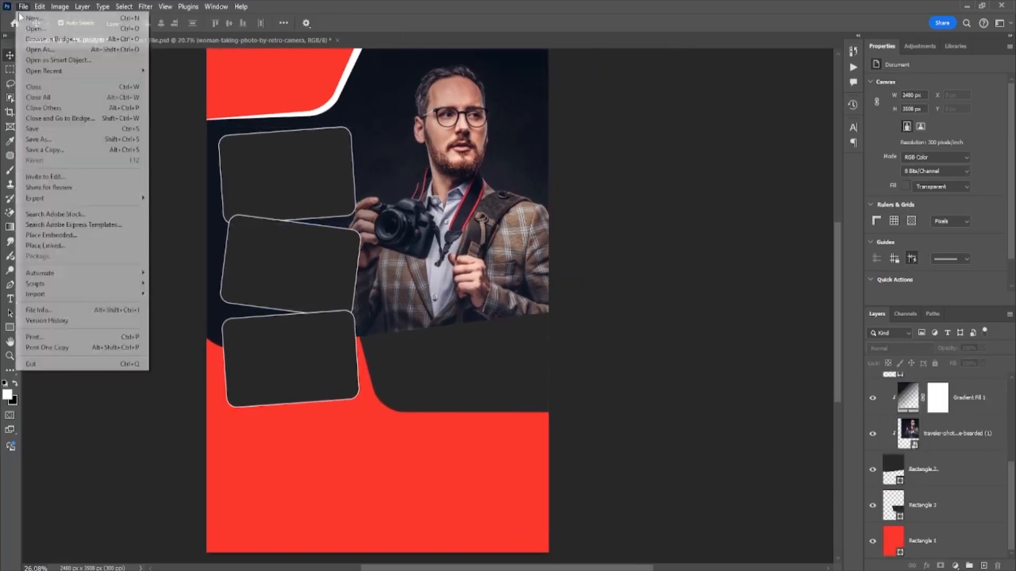
{"action": "left_click", "coordinate": [64, 235]}
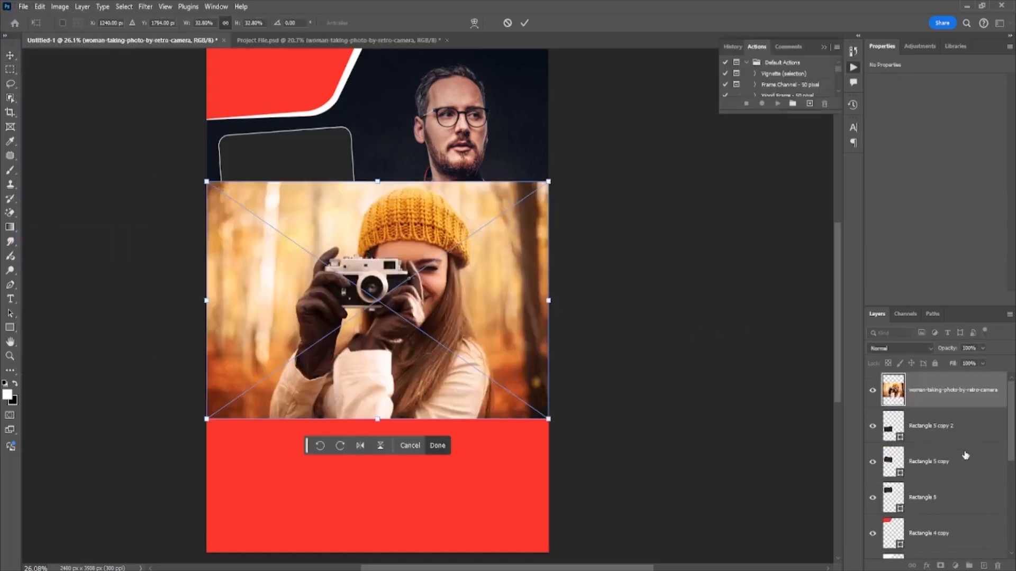
{"action": "left_click_drag", "start_coordinate": [944, 405], "coordinate": [942, 476]}
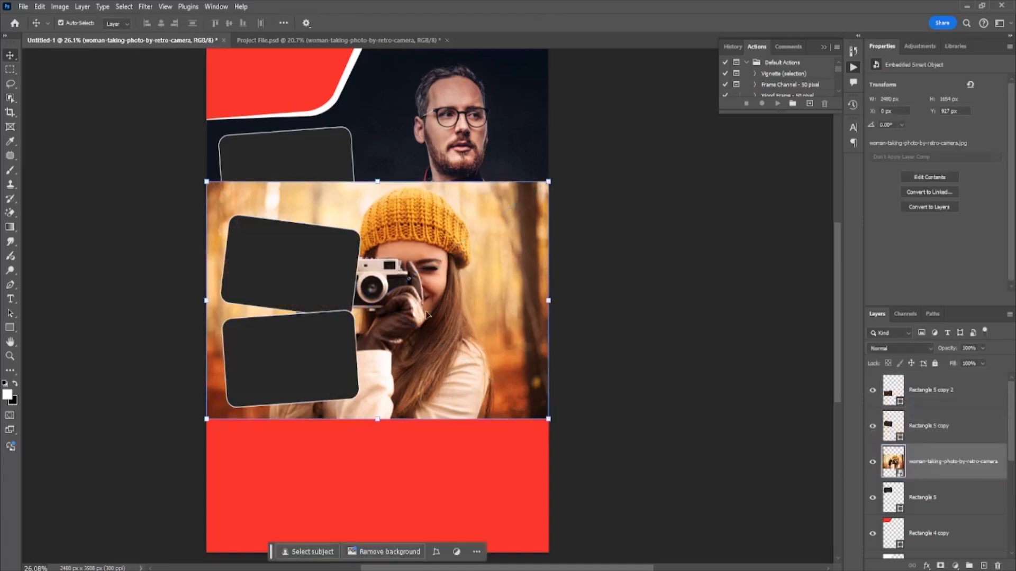
{"action": "right_click", "coordinate": [920, 471]}
{"action": "left_click", "coordinate": [937, 450]}
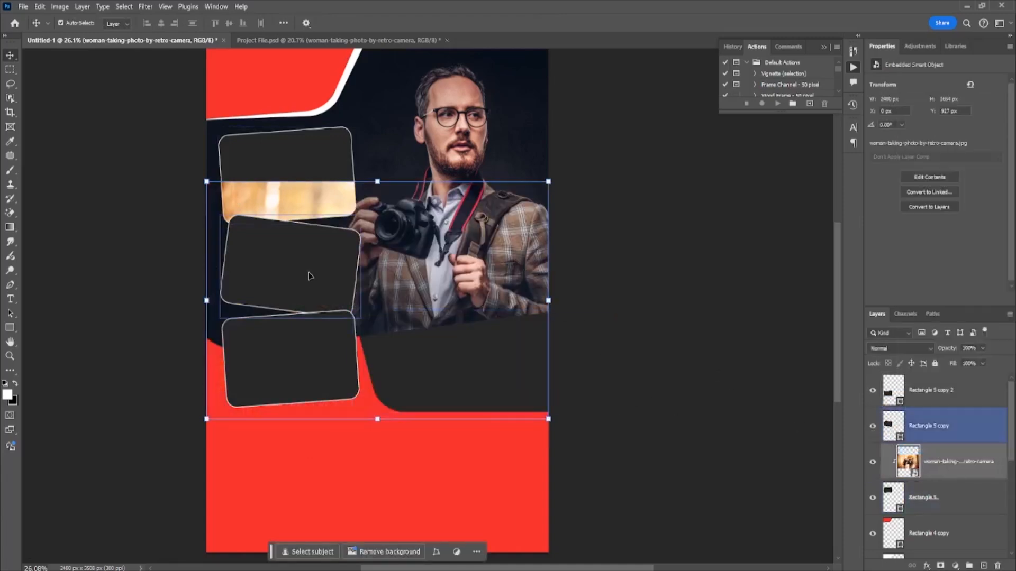
Scale the retro-camera photo down to about 14% and position it so the woman and her camera fill the uppermost frame.
{"action": "left_click_drag", "start_coordinate": [548, 418], "coordinate": [388, 279]}
{"action": "left_click_drag", "start_coordinate": [335, 264], "coordinate": [331, 211]}
{"action": "scroll", "coordinate": [310, 195], "scroll_direction": "up", "scroll_amount": 7}
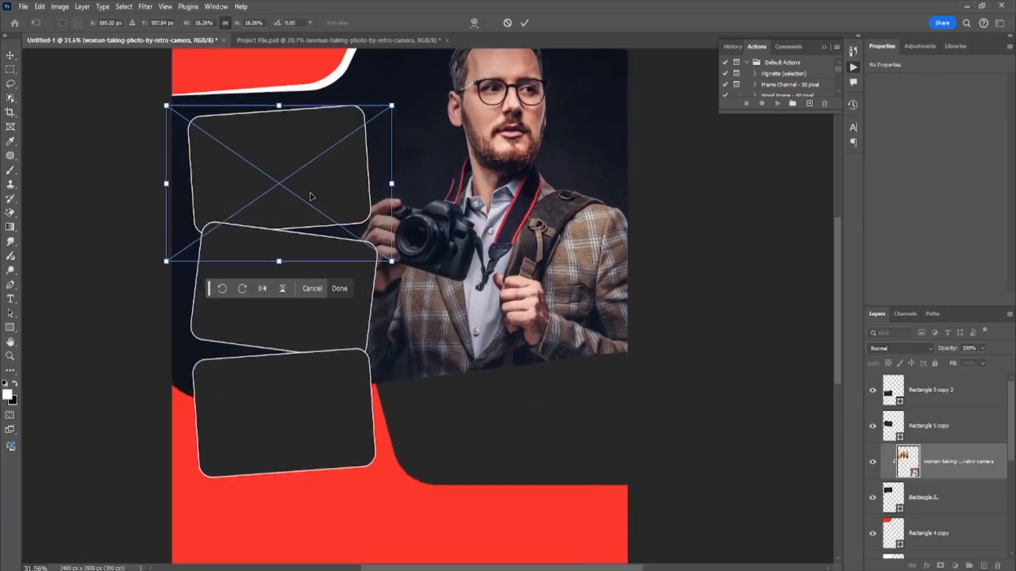
{"action": "left_click_drag", "start_coordinate": [418, 288], "coordinate": [354, 241]}
{"action": "left_click_drag", "start_coordinate": [110, 269], "coordinate": [118, 256]}
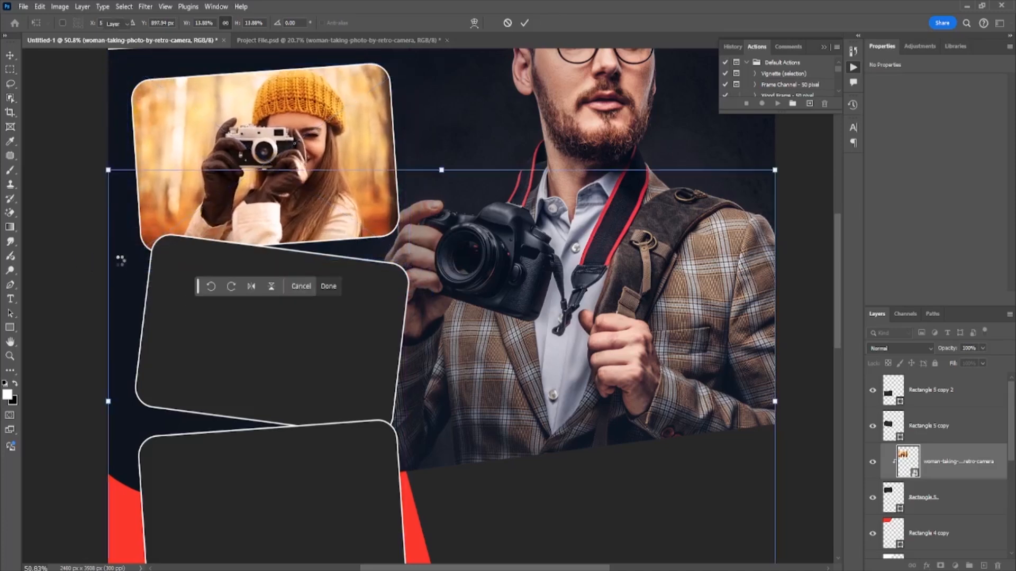
{"action": "key", "text": "Return"}
{"action": "scroll", "coordinate": [58, 297], "scroll_direction": "down", "scroll_amount": 2}
{"action": "left_click", "coordinate": [58, 296]}
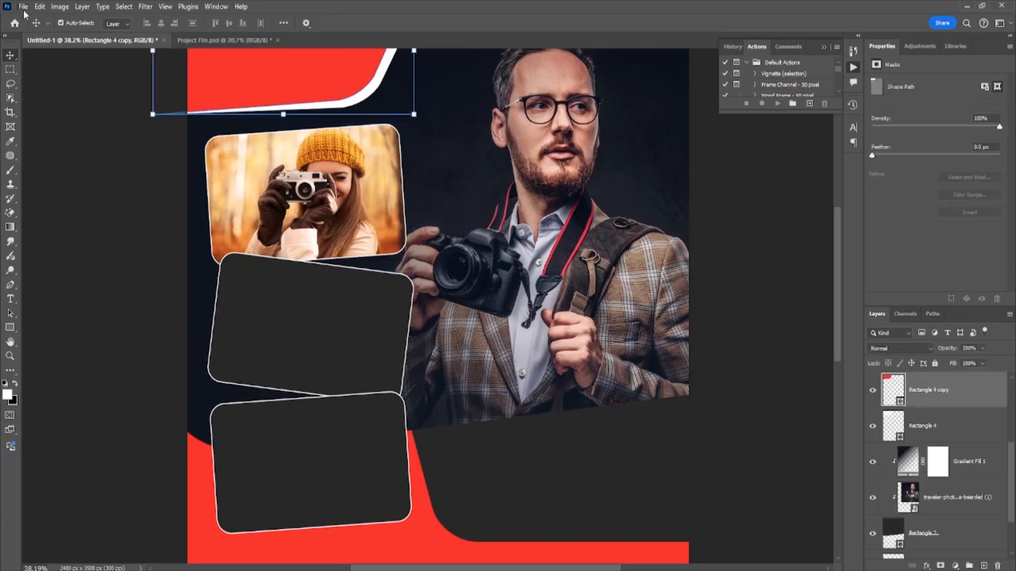
Place the low-angle-view female photographer image as an embedded object and clip it to the middle photo frame.
{"action": "left_click", "coordinate": [23, 8]}
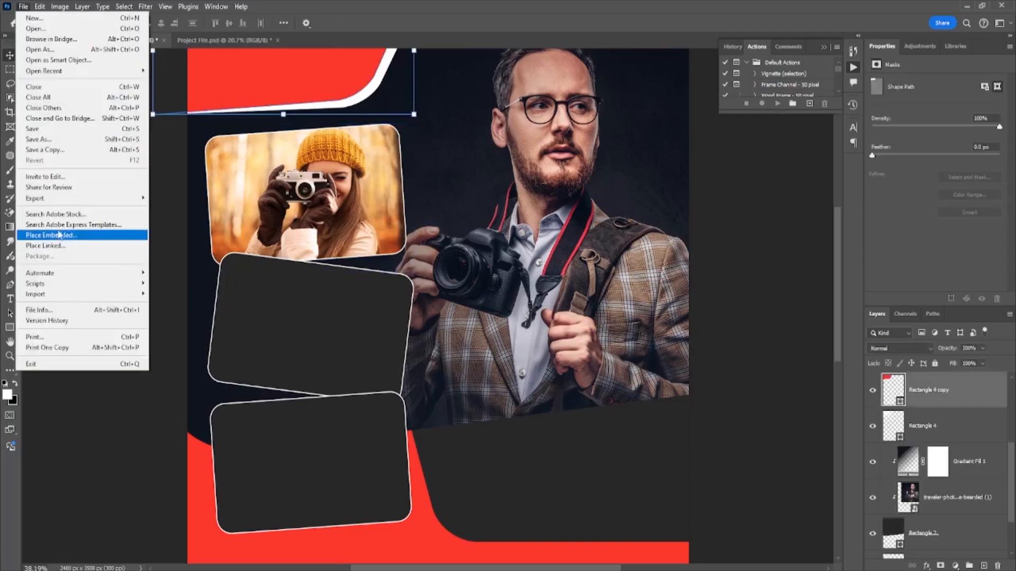
{"action": "left_click", "coordinate": [60, 236]}
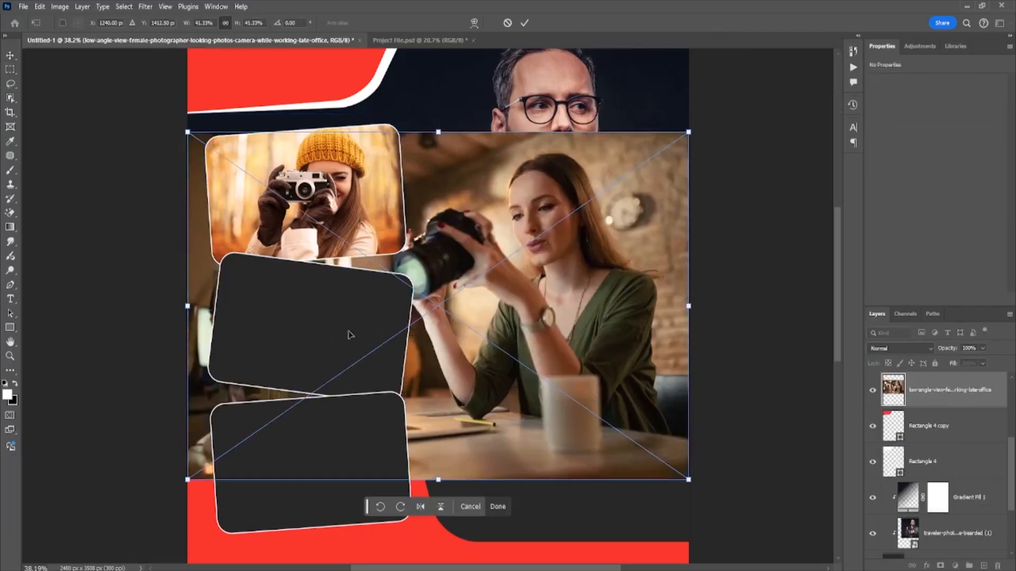
{"action": "left_click_drag", "start_coordinate": [936, 405], "coordinate": [927, 349]}
{"action": "left_click_drag", "start_coordinate": [926, 417], "coordinate": [922, 423]}
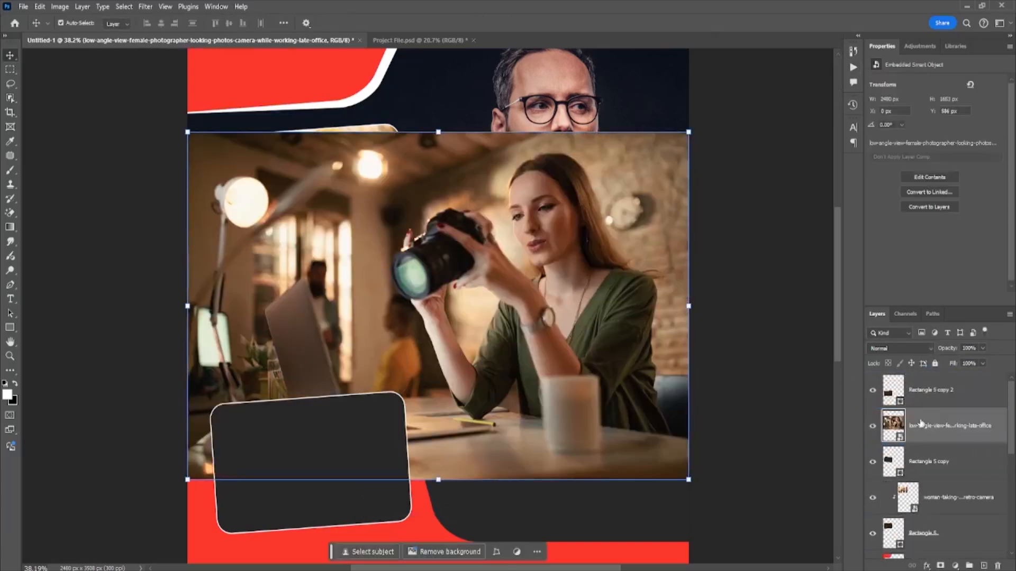
{"action": "left_click", "coordinate": [920, 440], "text": "alt"}
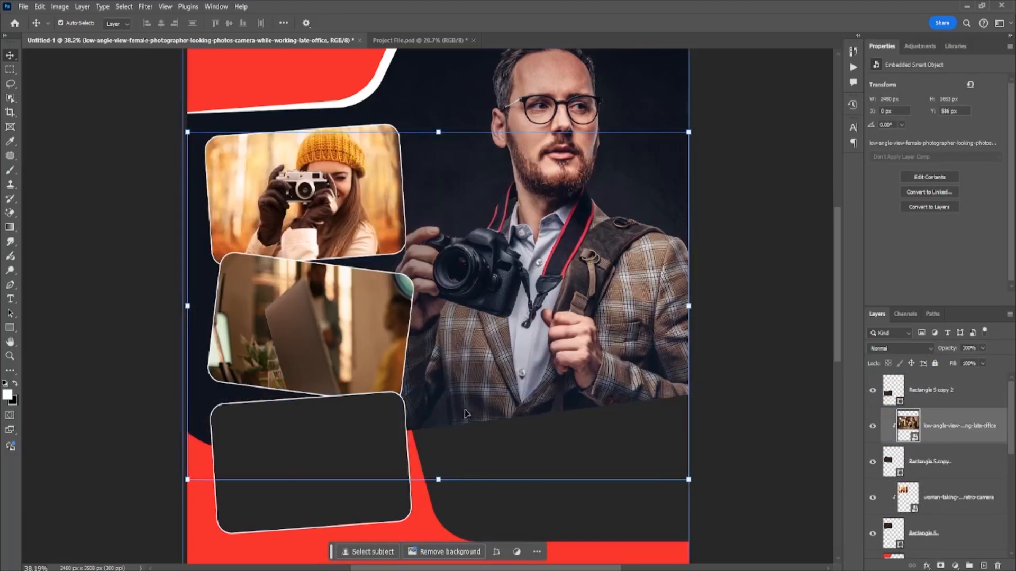
Scale the low-angle photographer image to about 18%, rotate it about 5.4°, and position it so the woman fills the middle frame.
{"action": "left_click_drag", "start_coordinate": [689, 307], "coordinate": [415, 306]}
{"action": "left_click_drag", "start_coordinate": [393, 311], "coordinate": [401, 337]}
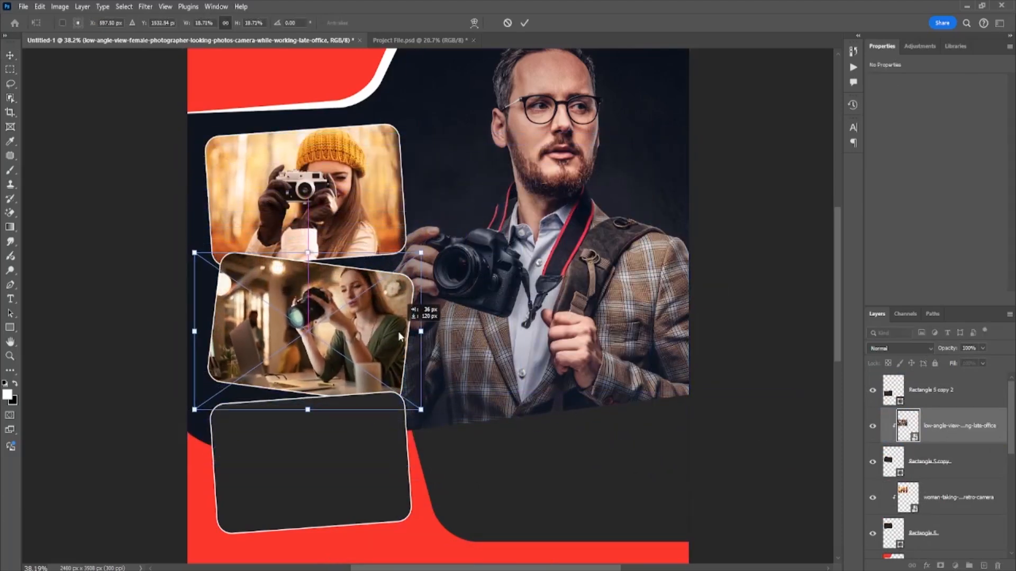
{"action": "left_click_drag", "start_coordinate": [421, 409], "coordinate": [415, 406]}
{"action": "left_click_drag", "start_coordinate": [438, 364], "coordinate": [435, 376]}
{"action": "left_click_drag", "start_coordinate": [360, 324], "coordinate": [360, 332]}
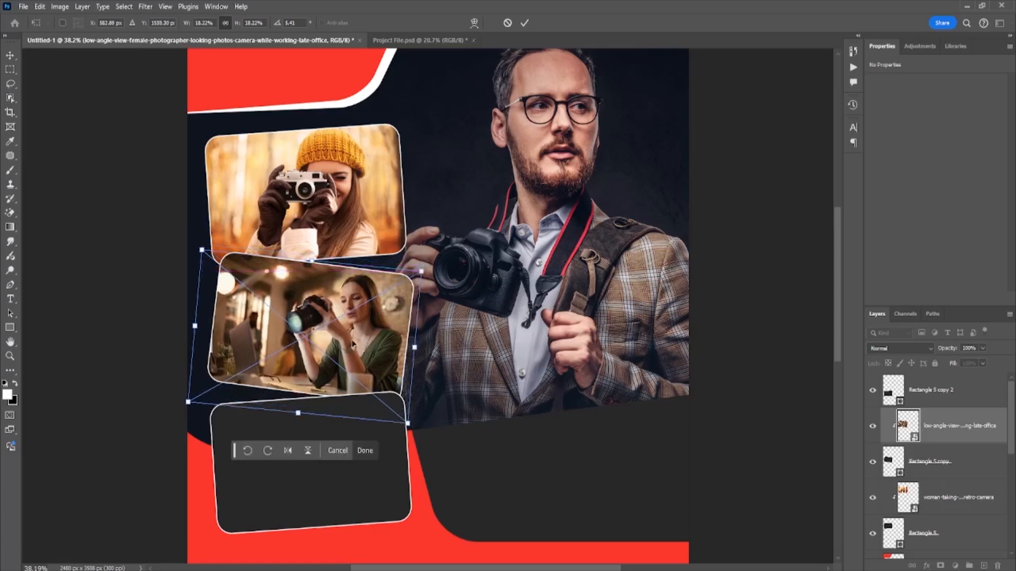
{"action": "key", "text": "Return"}
{"action": "left_click", "coordinate": [97, 373]}
{"action": "key", "text": "ctrl+0"}
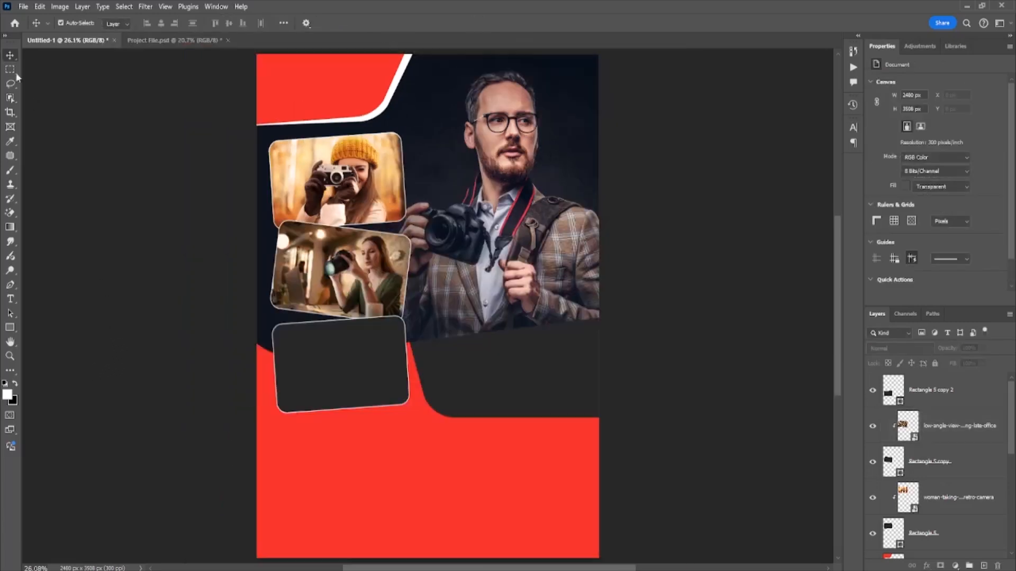
Place the medium-shot studio photographer image as an embedded object and clip it to the lowest photo frame.
{"action": "left_click", "coordinate": [16, 8]}
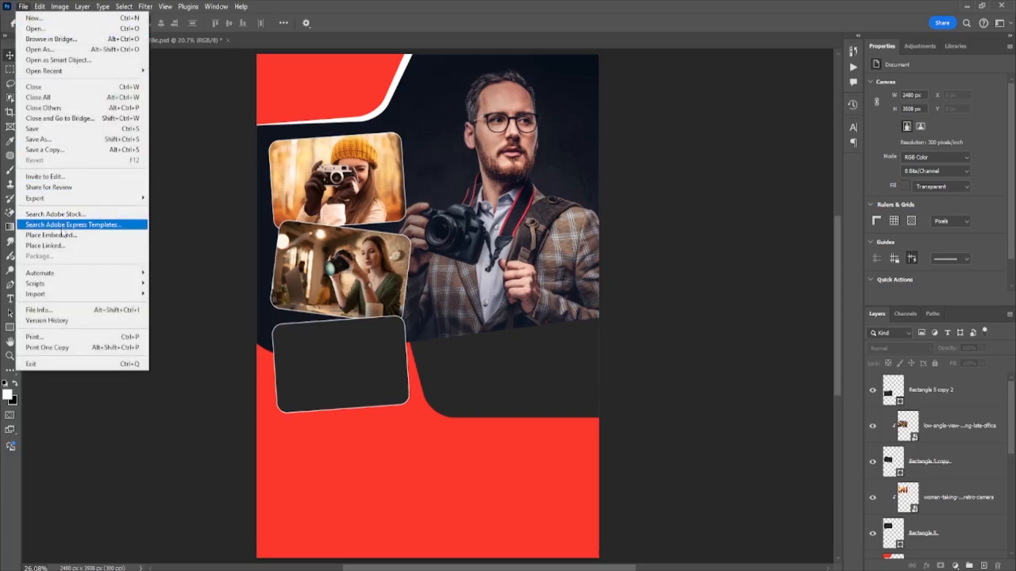
{"action": "left_click", "coordinate": [86, 236]}
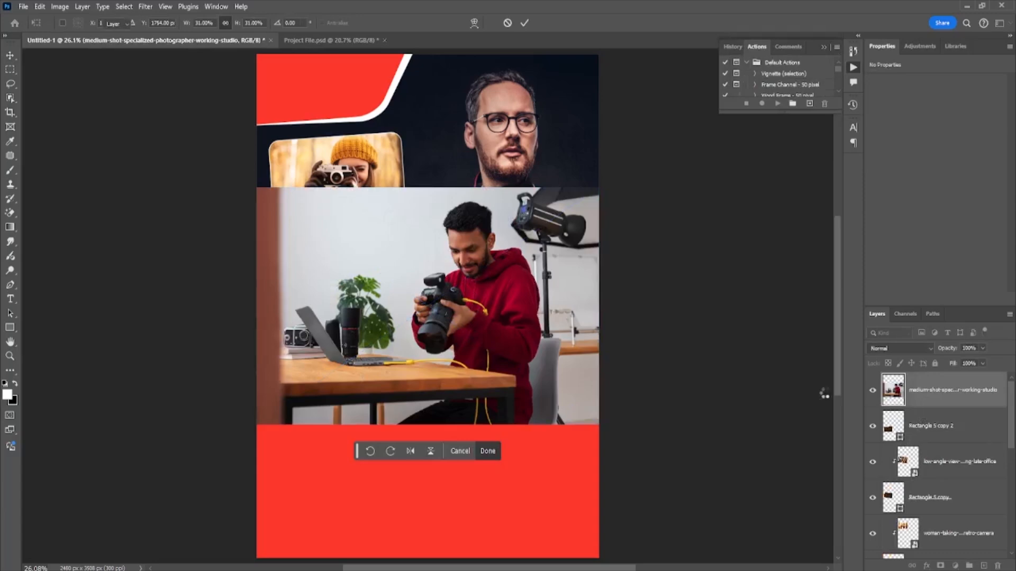
{"action": "key", "text": "Return"}
{"action": "key", "text": "ctrl+alt+g"}
Scale the studio photographer image down to about 1114 by 742 px and position it in the lowest frame at about X 53 px, Y 1821 px.
{"action": "left_click_drag", "start_coordinate": [603, 194], "coordinate": [415, 315]}
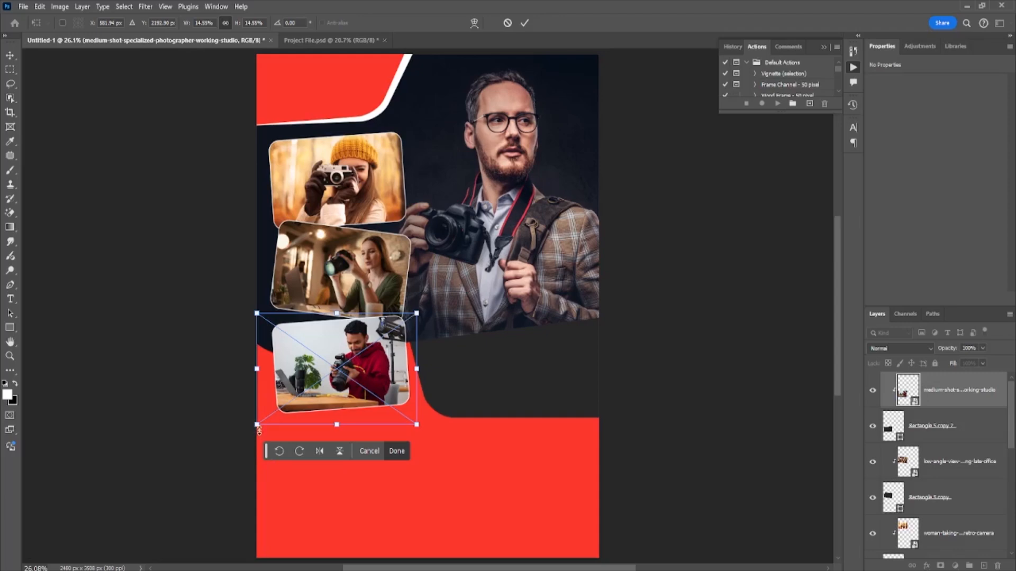
{"action": "mouse_move", "coordinate": [258, 427]}
{"action": "left_mouse_down"}
{"action": "mouse_move", "coordinate": [276, 417]}
{"action": "mouse_move", "coordinate": [265, 426]}
{"action": "left_mouse_up"}
{"action": "key", "text": "Return"}
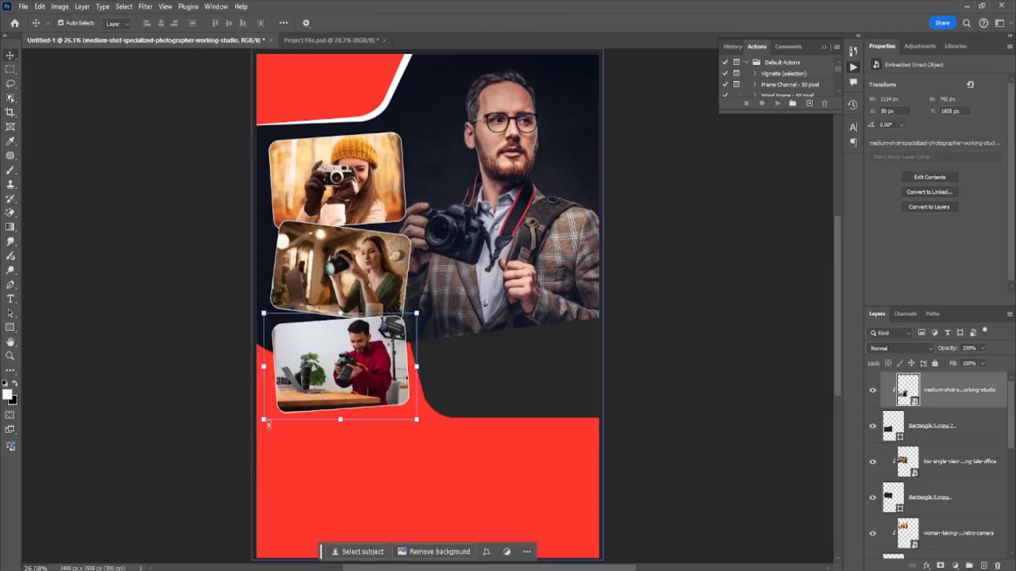
{"action": "scroll", "coordinate": [366, 371], "scroll_direction": "up", "scroll_amount": 9}
{"action": "left_click", "coordinate": [471, 292]}
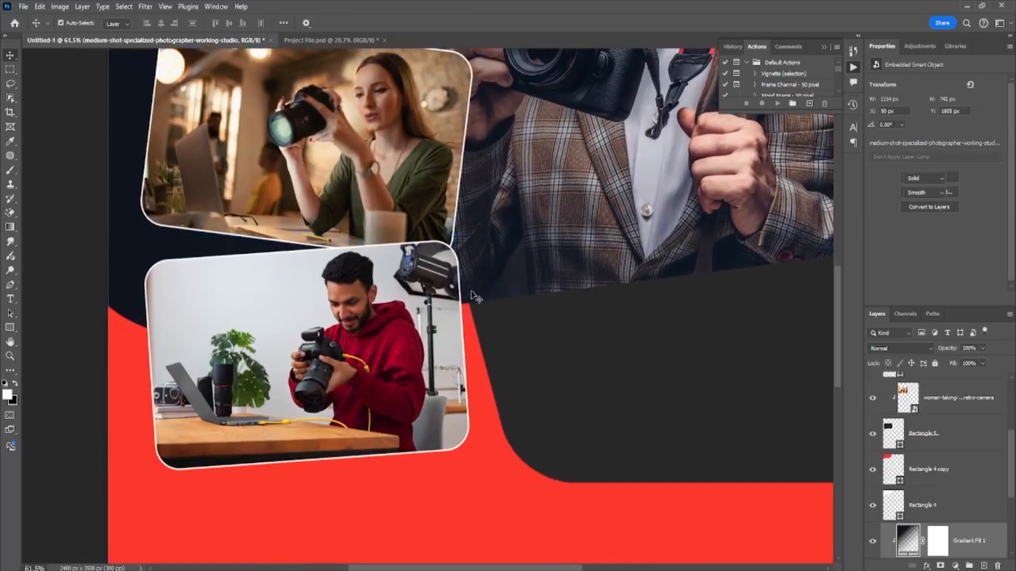
{"action": "left_click", "coordinate": [411, 317]}
{"action": "left_click_drag", "start_coordinate": [411, 319], "coordinate": [411, 324]}
{"action": "scroll", "coordinate": [398, 331], "scroll_direction": "down", "scroll_amount": 2}
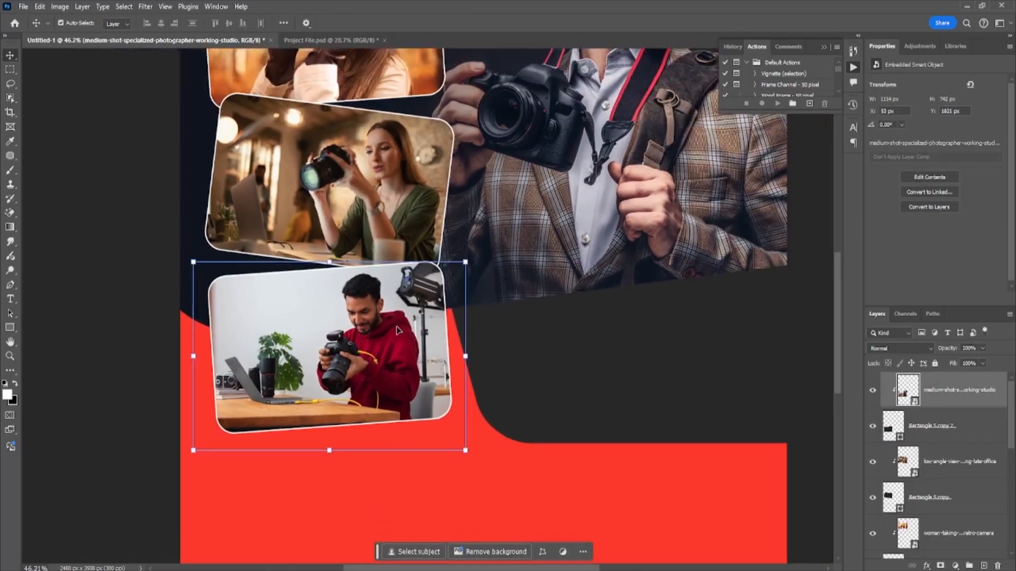
{"action": "left_click", "coordinate": [170, 327]}
{"action": "key", "text": "ctrl+0"}
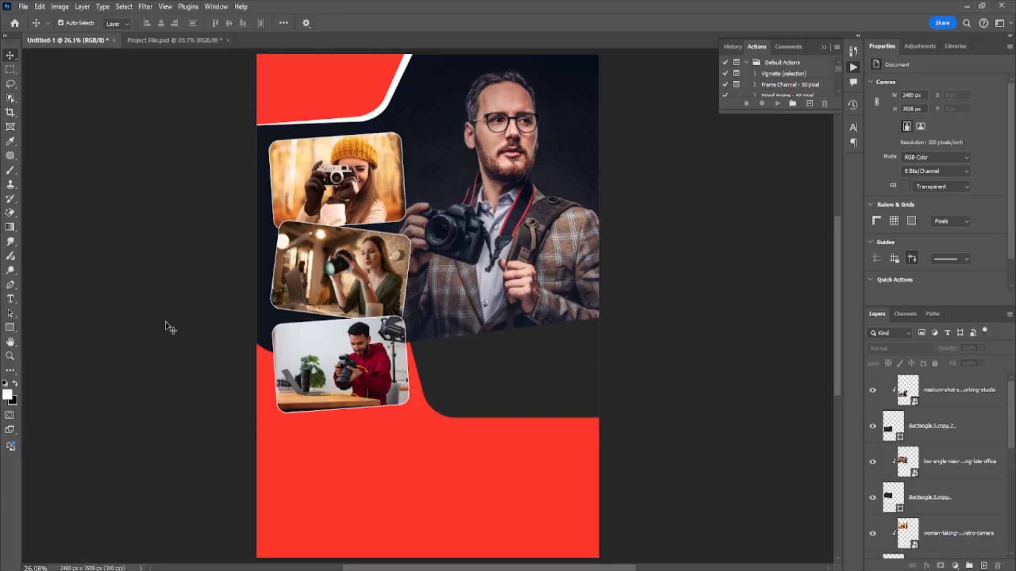
Add a Multiply drop shadow with 20% opacity and 7 px size to the uppermost photo frame's rectangle layer.
{"action": "left_click", "coordinate": [332, 184]}
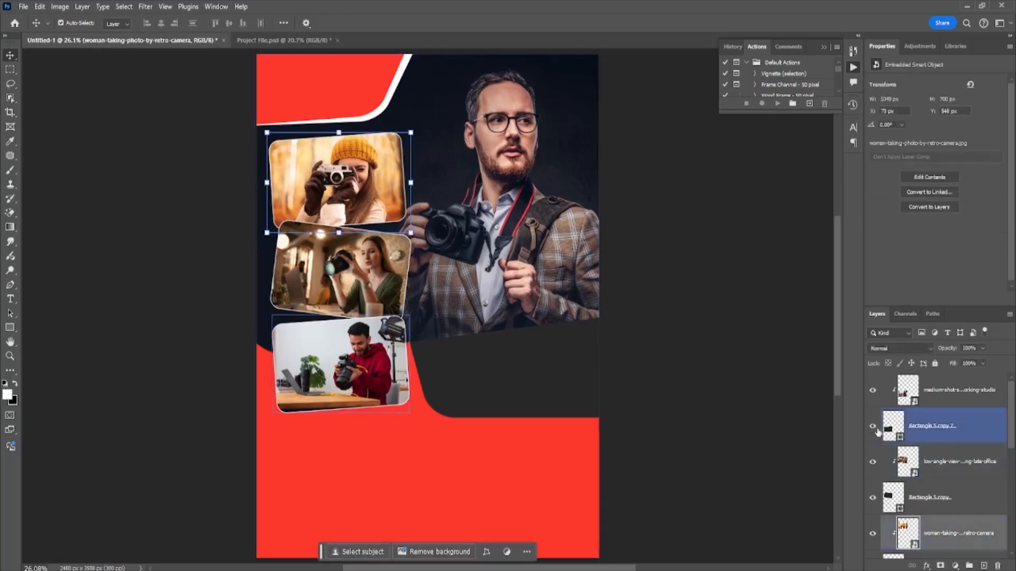
{"action": "scroll", "coordinate": [937, 476], "scroll_direction": "down", "scroll_amount": 2}
{"action": "left_click", "coordinate": [931, 505]}
{"action": "right_click", "coordinate": [931, 507]}
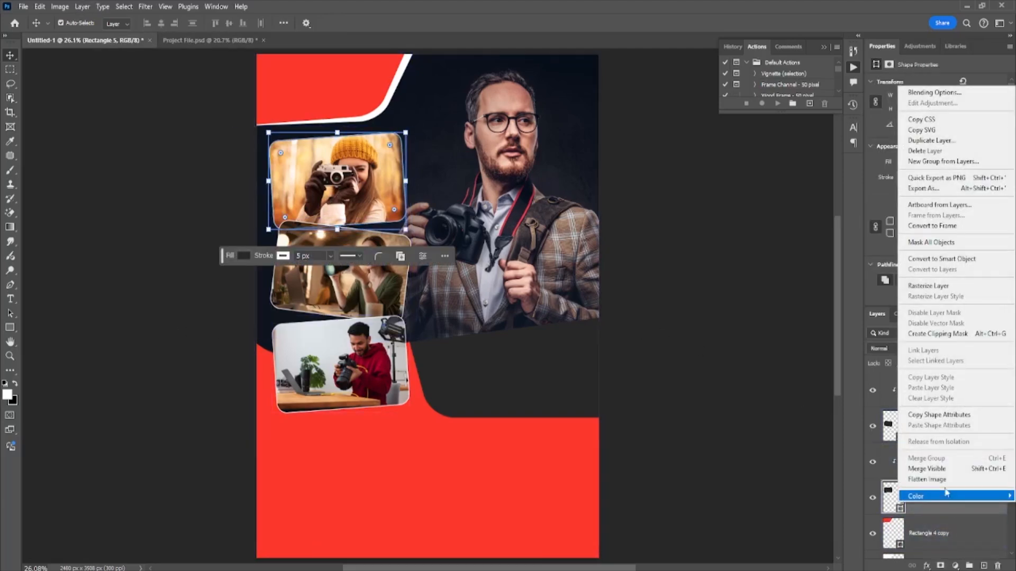
{"action": "left_click", "coordinate": [931, 93]}
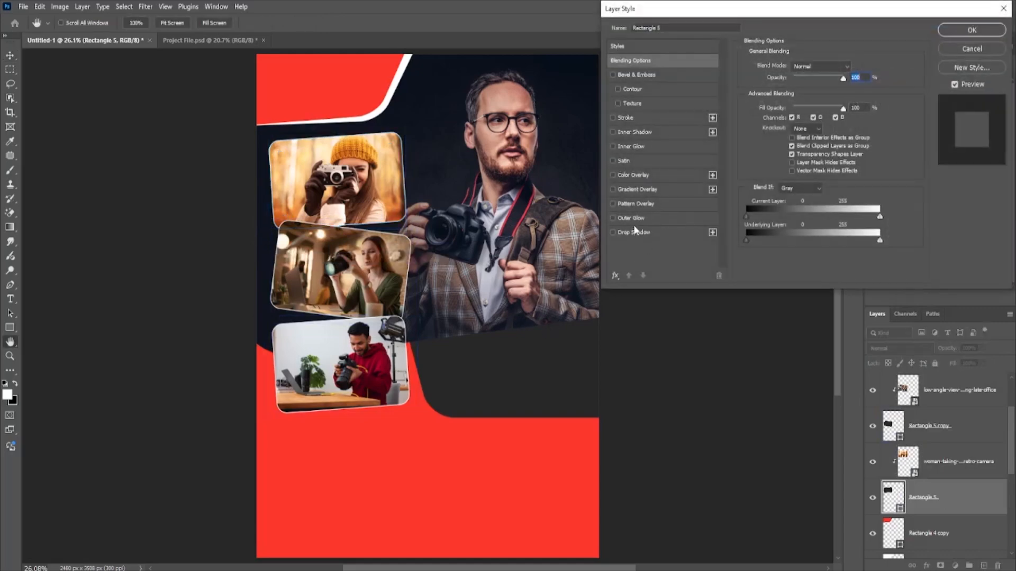
{"action": "left_click", "coordinate": [634, 231]}
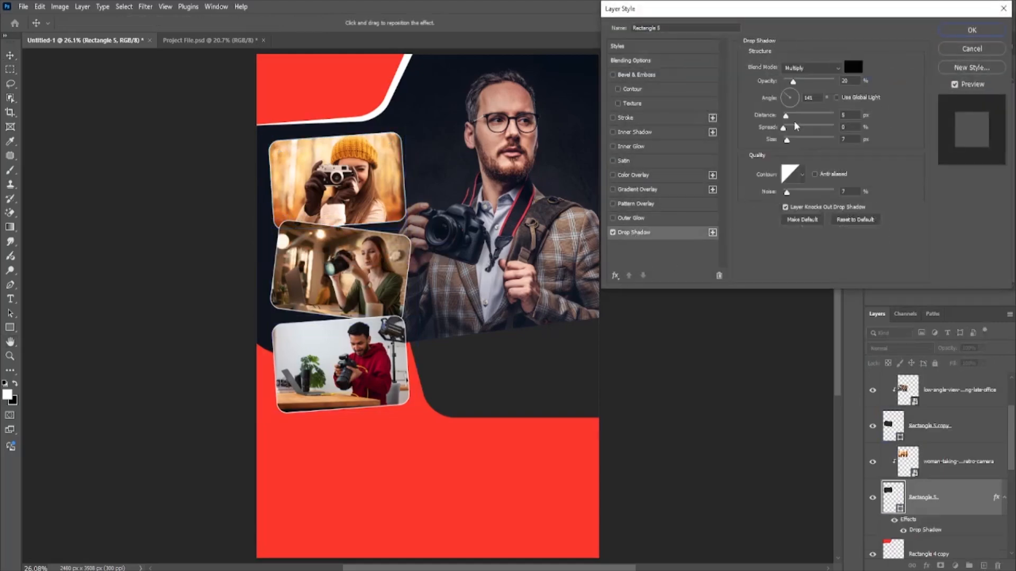
{"action": "left_click", "coordinate": [972, 30]}
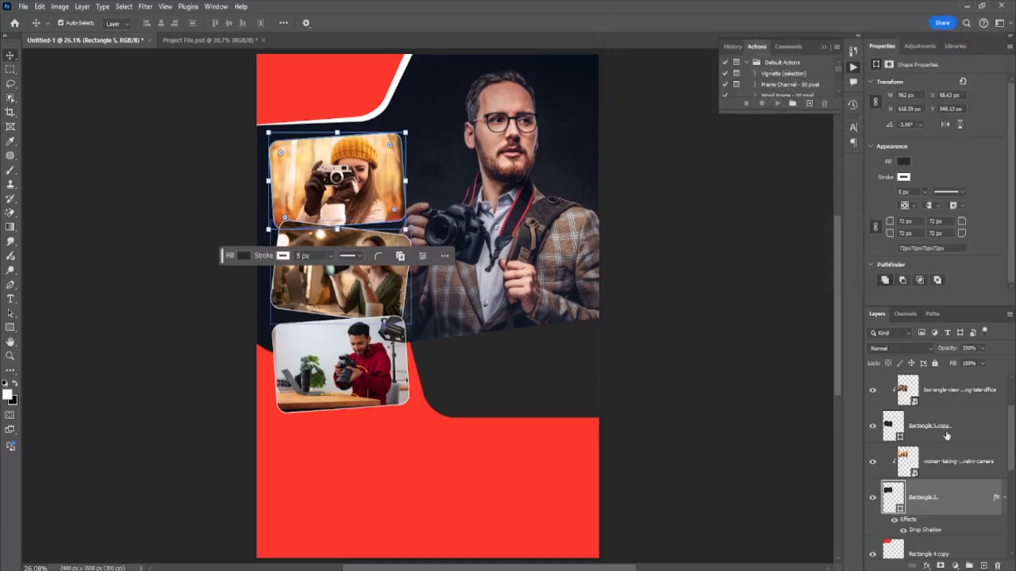
Copy the uppermost frame's layer style and paste it onto the middle and lowest photo frame rectangles.
{"action": "right_click", "coordinate": [936, 388]}
{"action": "left_click", "coordinate": [931, 372]}
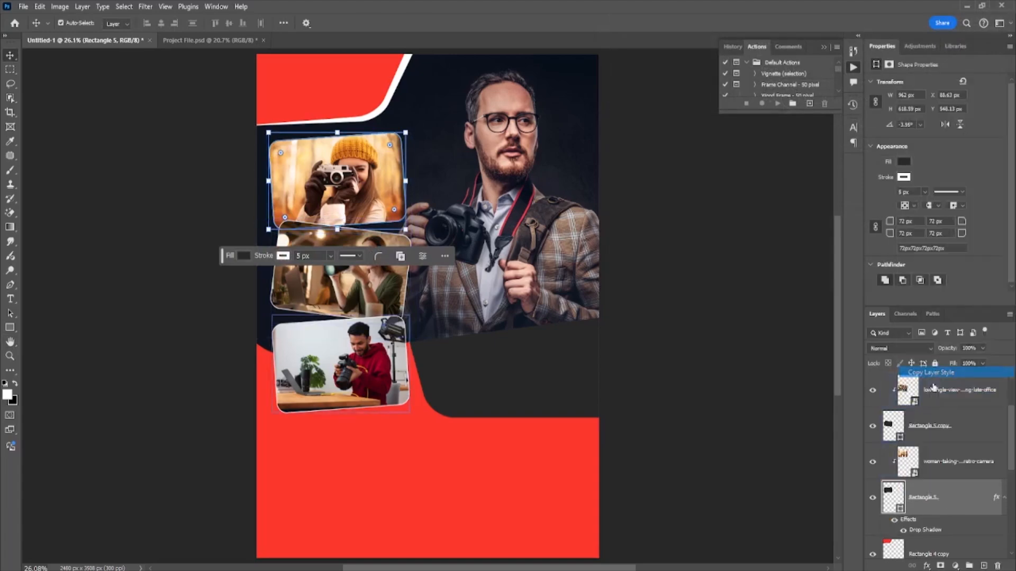
{"action": "right_click", "coordinate": [931, 429]}
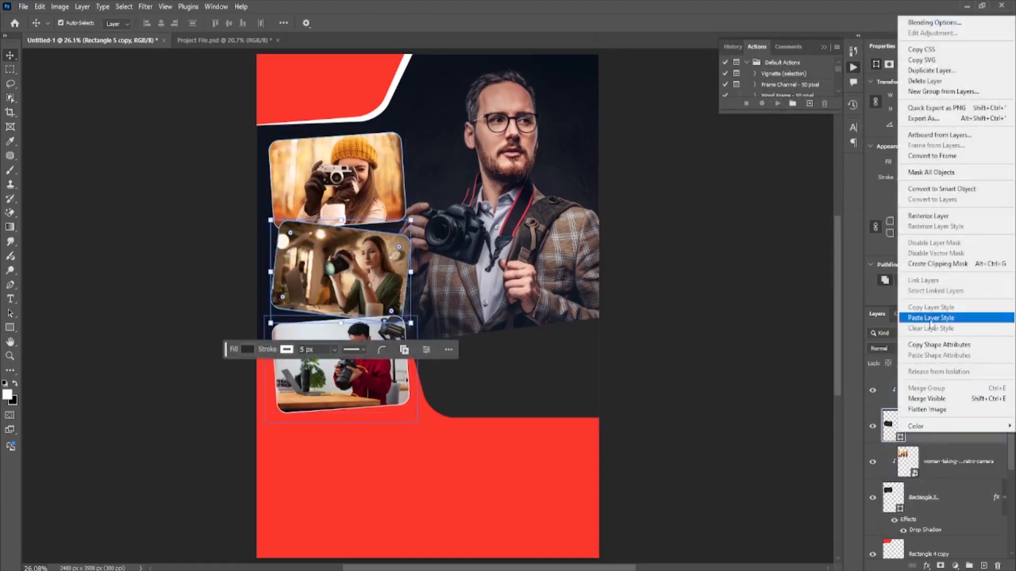
{"action": "left_click", "coordinate": [931, 317]}
{"action": "right_click", "coordinate": [926, 423]}
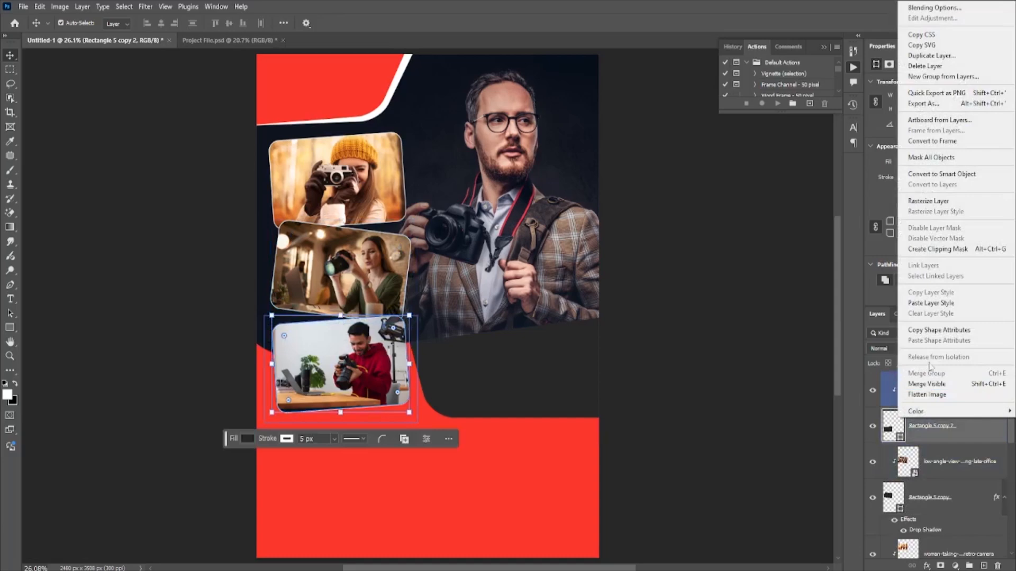
{"action": "left_click", "coordinate": [931, 302]}
{"action": "left_click", "coordinate": [186, 402]}
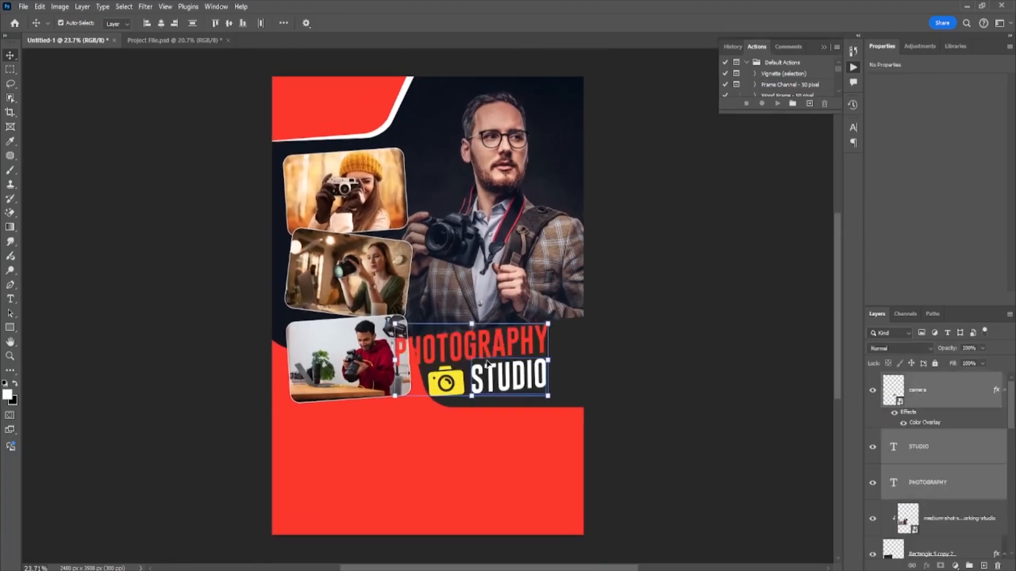
Fit the PHOTOGRAPHY STUDIO title and yellow camera icon inside the dark rounded shape below the portrait.
{"action": "scroll", "coordinate": [531, 352], "scroll_direction": "up", "scroll_amount": 3}
{"action": "left_click_drag", "start_coordinate": [530, 352], "coordinate": [589, 361]}
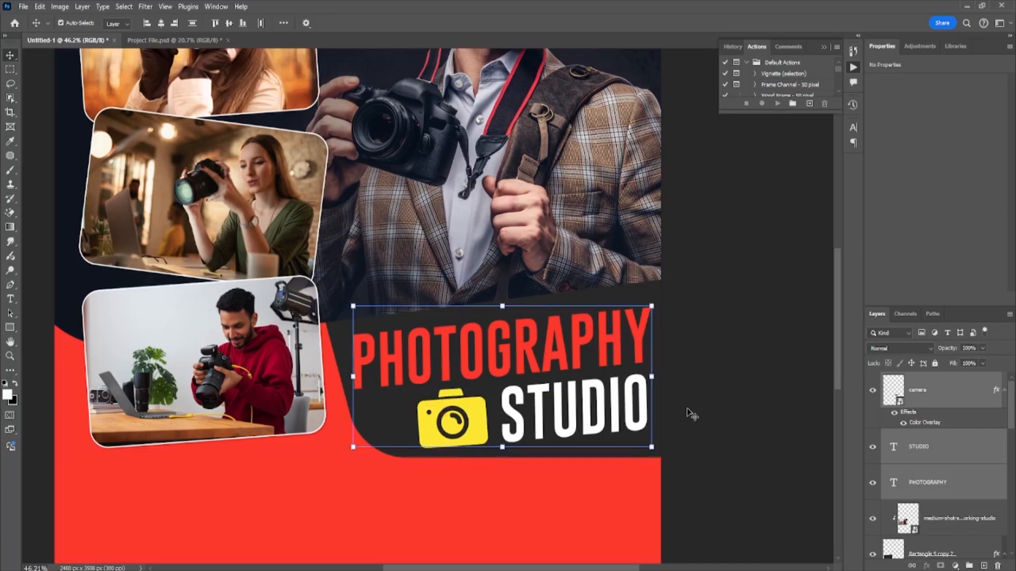
{"action": "left_click_drag", "start_coordinate": [644, 339], "coordinate": [645, 300]}
{"action": "key", "text": "Return"}
{"action": "key", "text": "ctrl+0"}
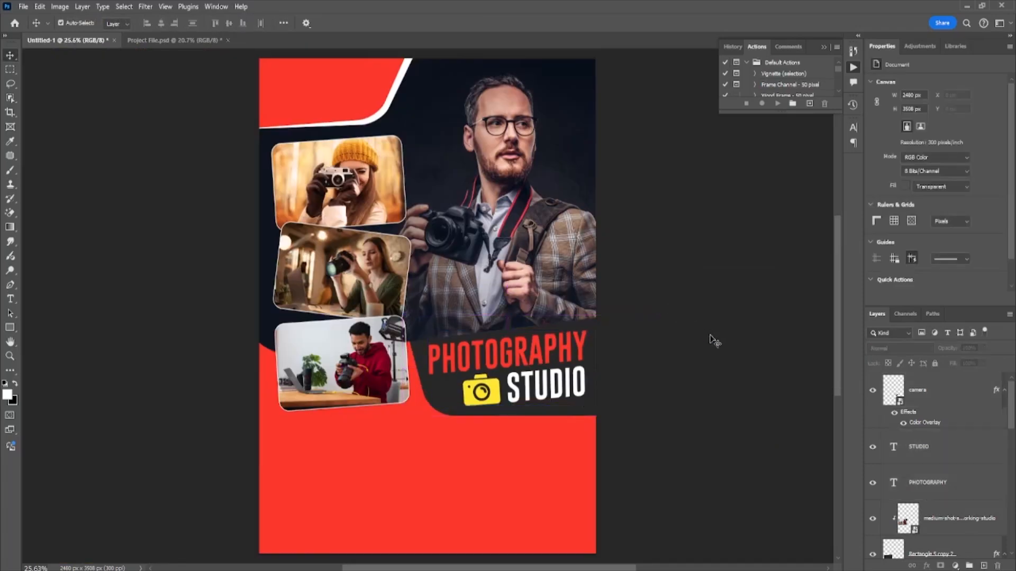
Paste the GREAT OFFER! services list group and the Phone group into the flyer.
{"action": "key", "text": "ctrl+v"}
{"action": "scroll", "coordinate": [338, 471], "scroll_direction": "up", "scroll_amount": 3}
{"action": "scroll", "coordinate": [367, 374], "scroll_direction": "down", "scroll_amount": 2}
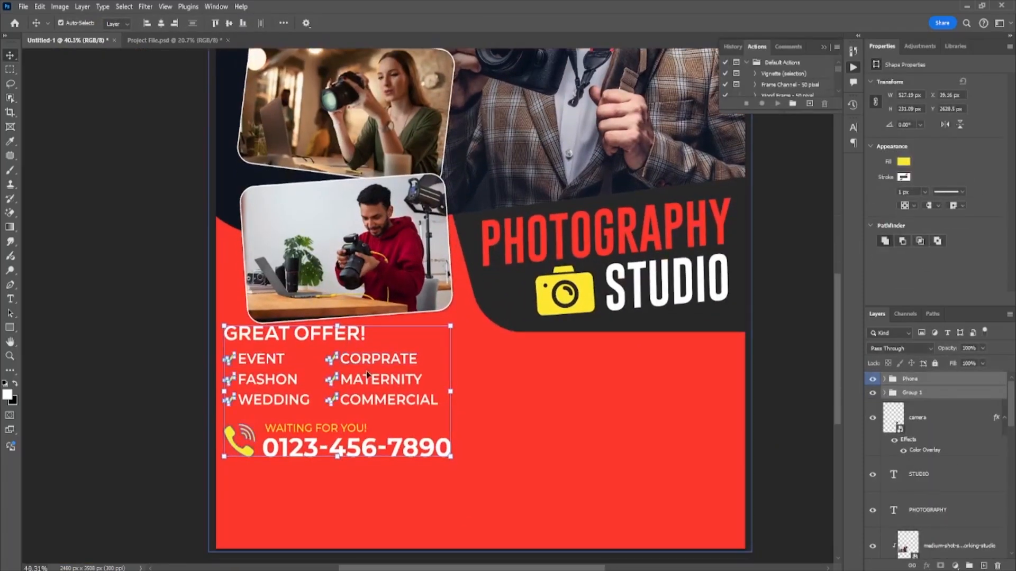
{"action": "left_click_drag", "start_coordinate": [367, 373], "coordinate": [390, 414]}
{"action": "key", "text": "ctrl+z"}
{"action": "scroll", "coordinate": [912, 447], "scroll_direction": "up", "scroll_amount": 3}
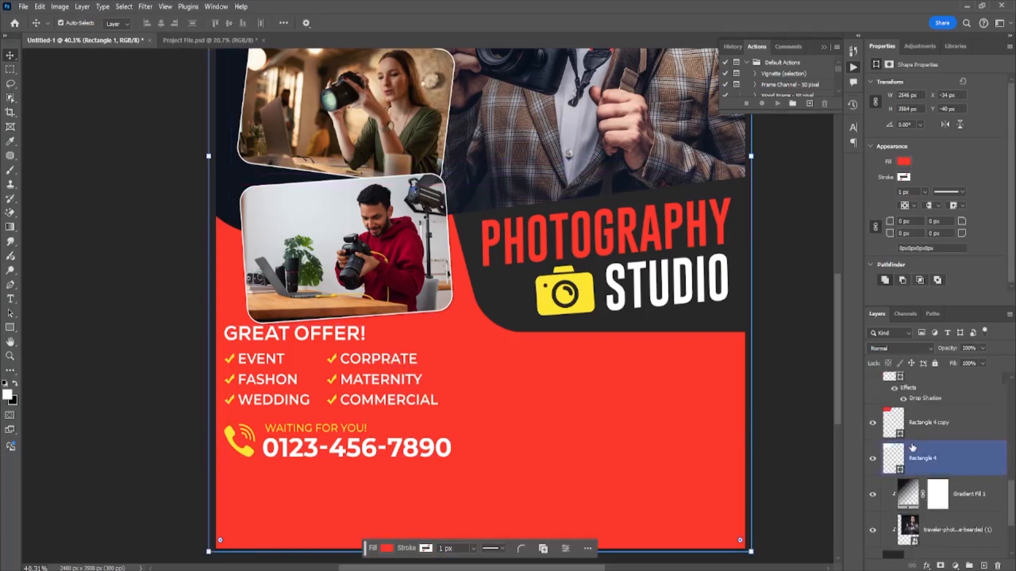
{"action": "scroll", "coordinate": [912, 447], "scroll_direction": "up", "scroll_amount": 8}
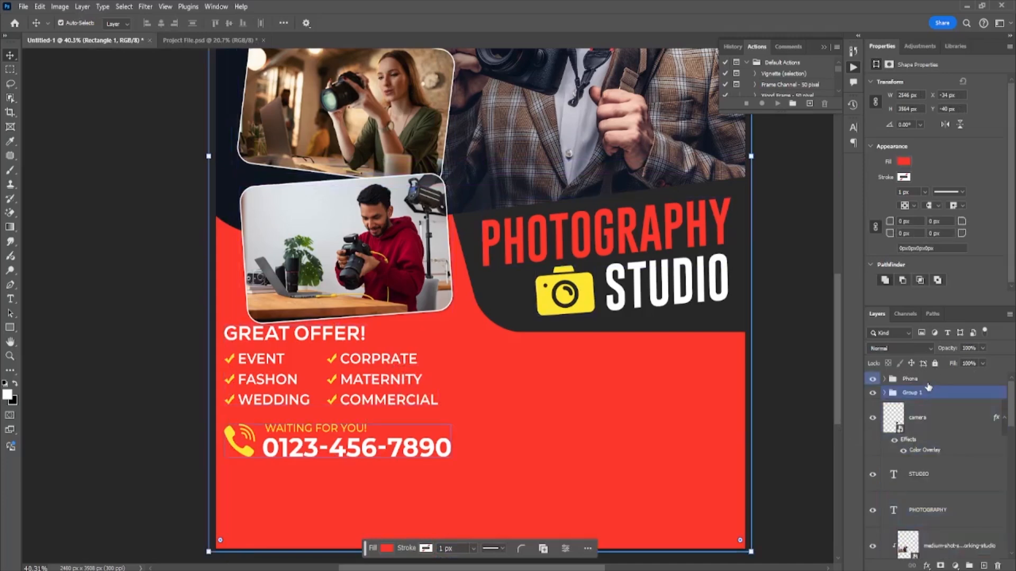
{"action": "left_click", "coordinate": [915, 379]}
{"action": "left_click", "coordinate": [921, 392], "text": "shift"}
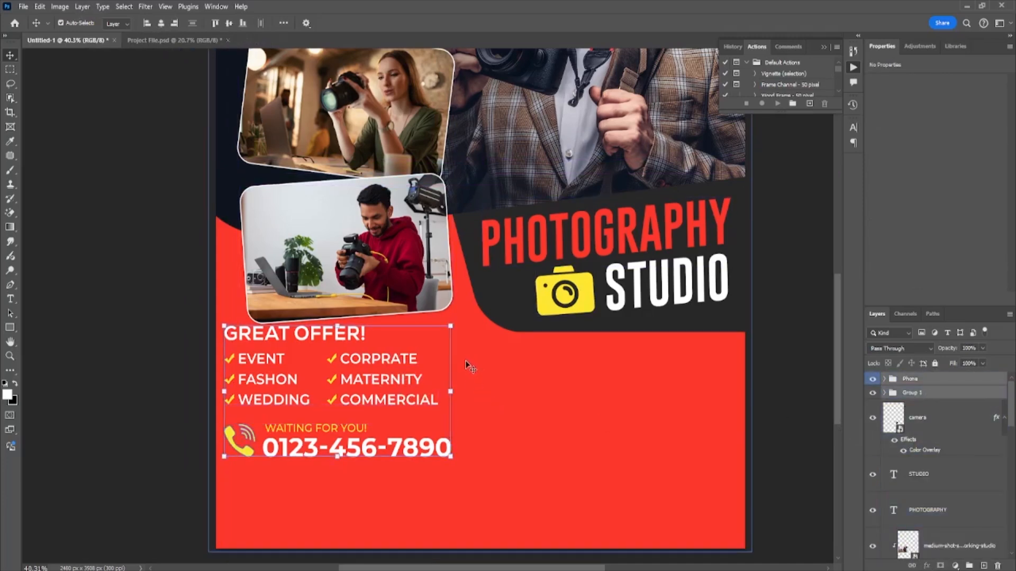
Move the services list and Phone groups down into the red area below the lowest photo and enlarge them together.
{"action": "left_click_drag", "start_coordinate": [469, 366], "coordinate": [408, 377]}
{"action": "left_click", "coordinate": [603, 261]}
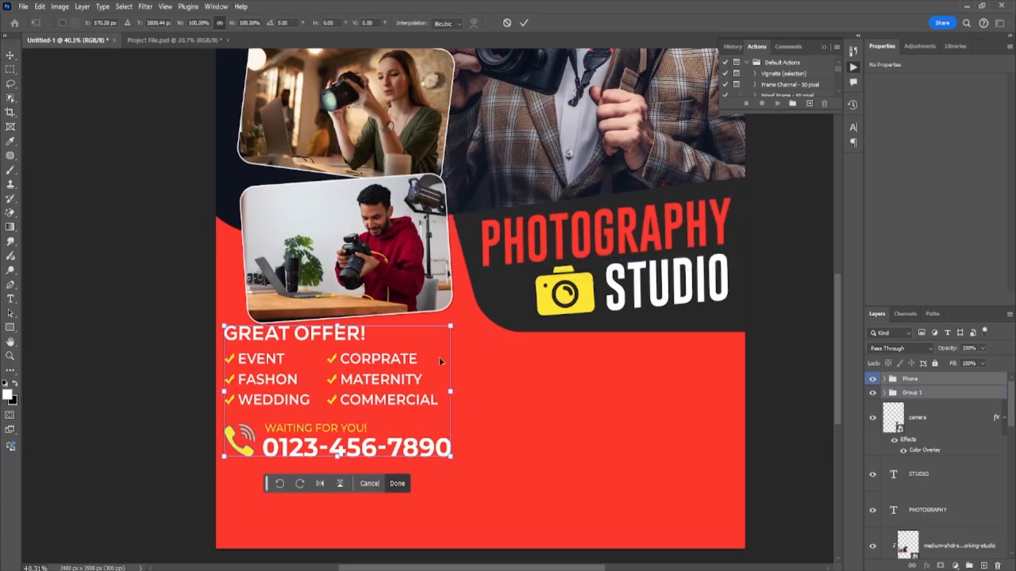
{"action": "left_click_drag", "start_coordinate": [333, 401], "coordinate": [339, 468]}
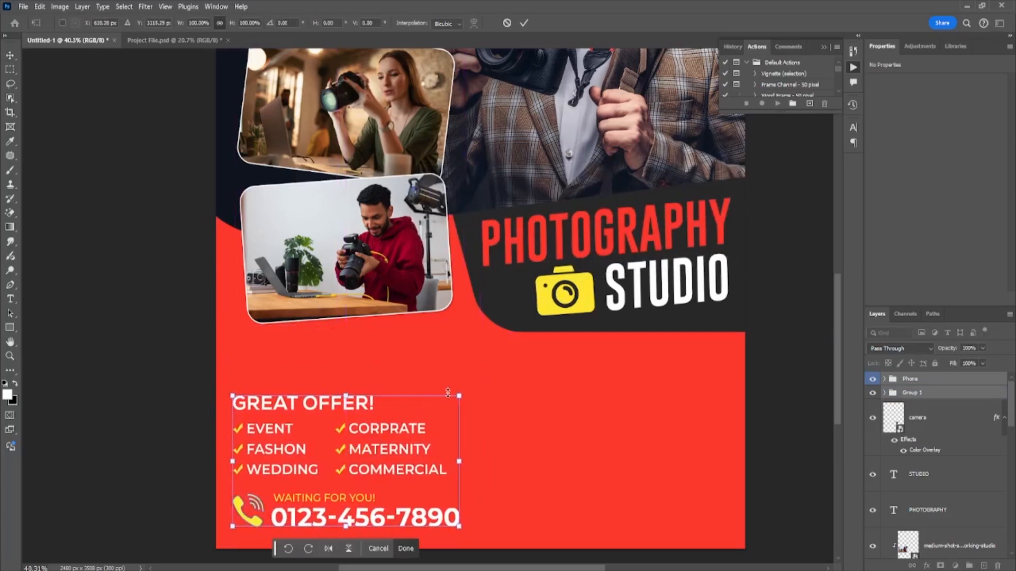
{"action": "left_click_drag", "start_coordinate": [469, 393], "coordinate": [501, 348]}
{"action": "key", "text": "Return"}
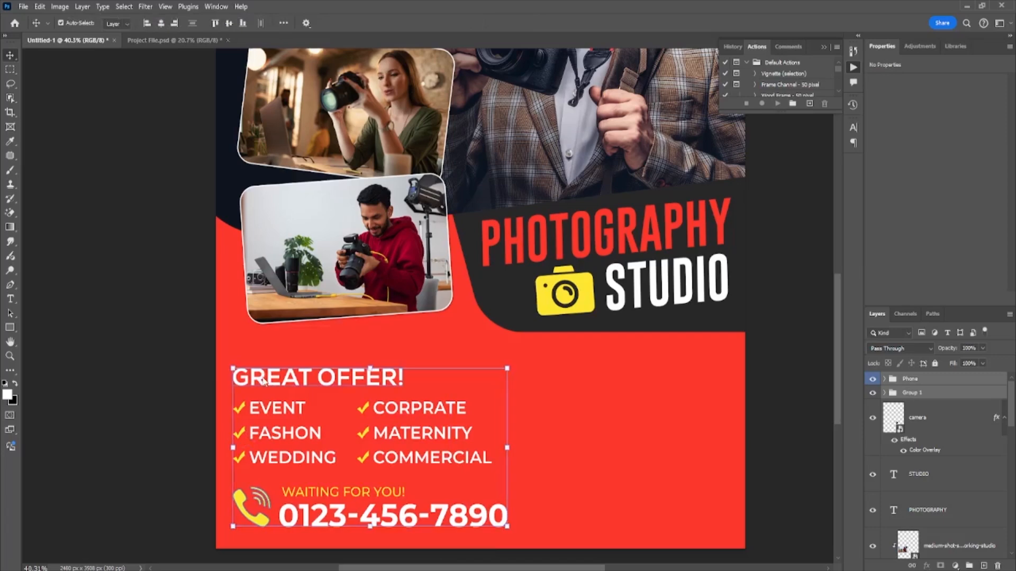
Nudge the services list and Phone groups slightly to the right to widen their left margin, then deselect them.
{"action": "key", "text": "Right"}
{"action": "key", "text": "Right"}
{"action": "key", "text": "Right"}
{"action": "key", "text": "Right"}
{"action": "key", "text": "Right"}
{"action": "key", "text": "Right"}
{"action": "key", "text": "Right"}
{"action": "key", "text": "Right"}
{"action": "key", "text": "Right"}
{"action": "key", "text": "Right"}
{"action": "key", "text": "Right"}
{"action": "key", "text": "Right"}
{"action": "key", "text": "Right"}
{"action": "key", "text": "Right"}
{"action": "key", "text": "Right"}
{"action": "key", "text": "Right"}
{"action": "key", "text": "Right"}
{"action": "key", "text": "Right"}
{"action": "key", "text": "Right"}
{"action": "key", "text": "Right"}
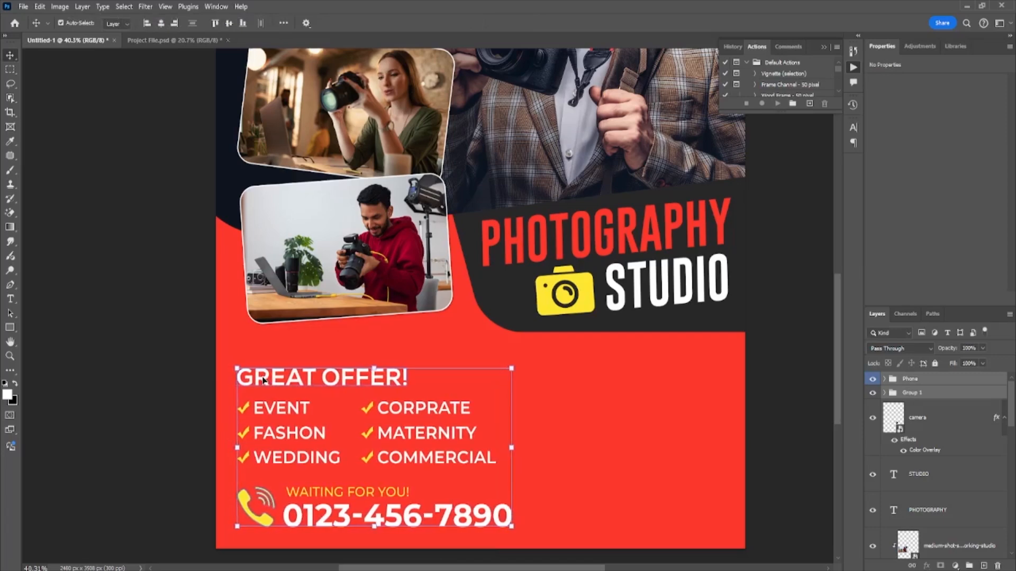
{"action": "key", "text": "Right"}
{"action": "key", "text": "Right"}
{"action": "key", "text": "Right"}
{"action": "key", "text": "Right"}
{"action": "key", "text": "Right"}
{"action": "key", "text": "Right"}
{"action": "key", "text": "Right"}
{"action": "key", "text": "Right"}
{"action": "key", "text": "Right"}
{"action": "key", "text": "Right"}
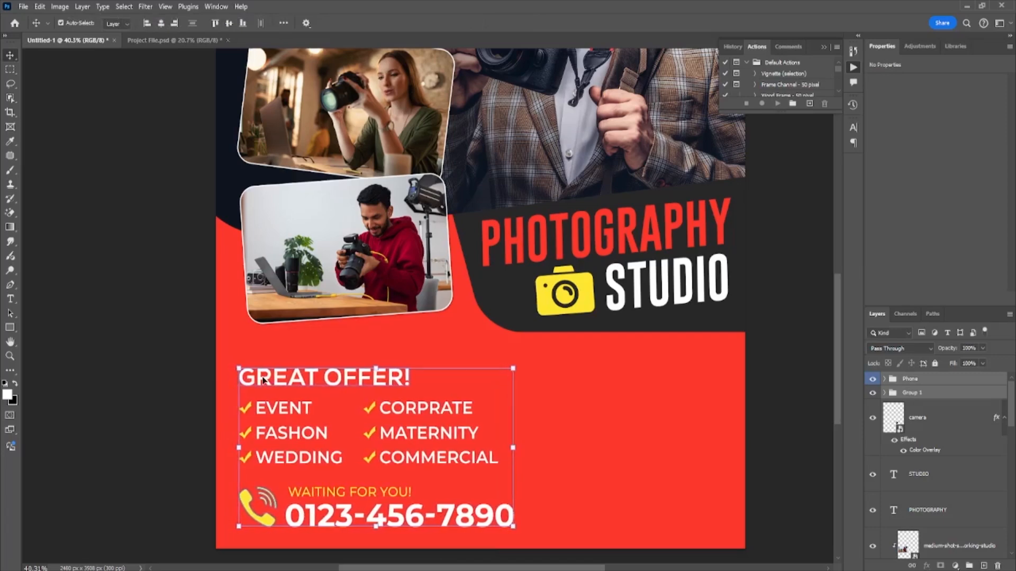
{"action": "scroll", "coordinate": [263, 379], "scroll_direction": "down", "scroll_amount": 3}
{"action": "left_click", "coordinate": [121, 399]}
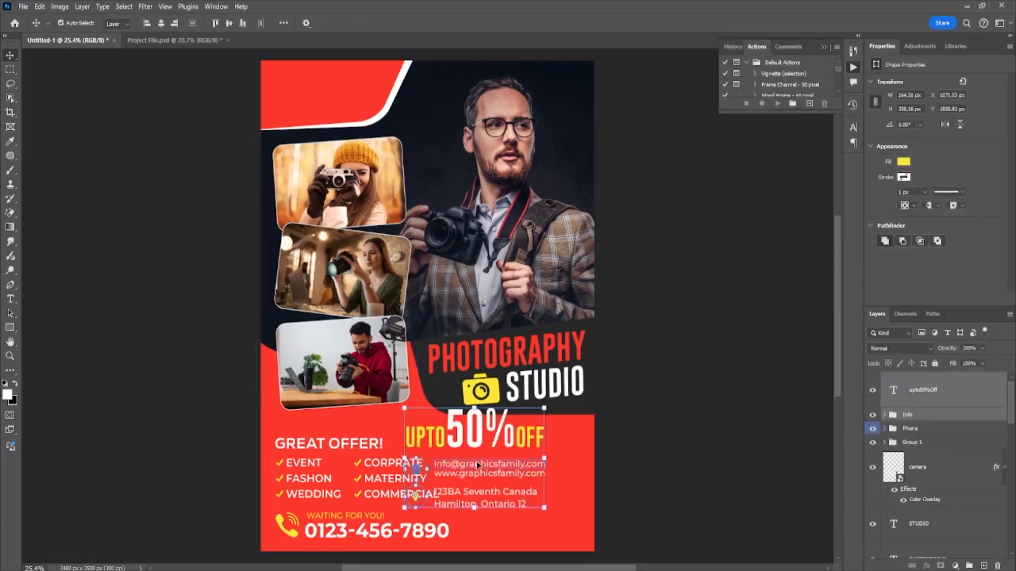
Move the UPTO 50% OFF text and the Info group together into the red area beside the services list, below the dark title shape.
{"action": "scroll", "coordinate": [478, 464], "scroll_direction": "up", "scroll_amount": 2}
{"action": "scroll", "coordinate": [478, 464], "scroll_direction": "down", "scroll_amount": 2}
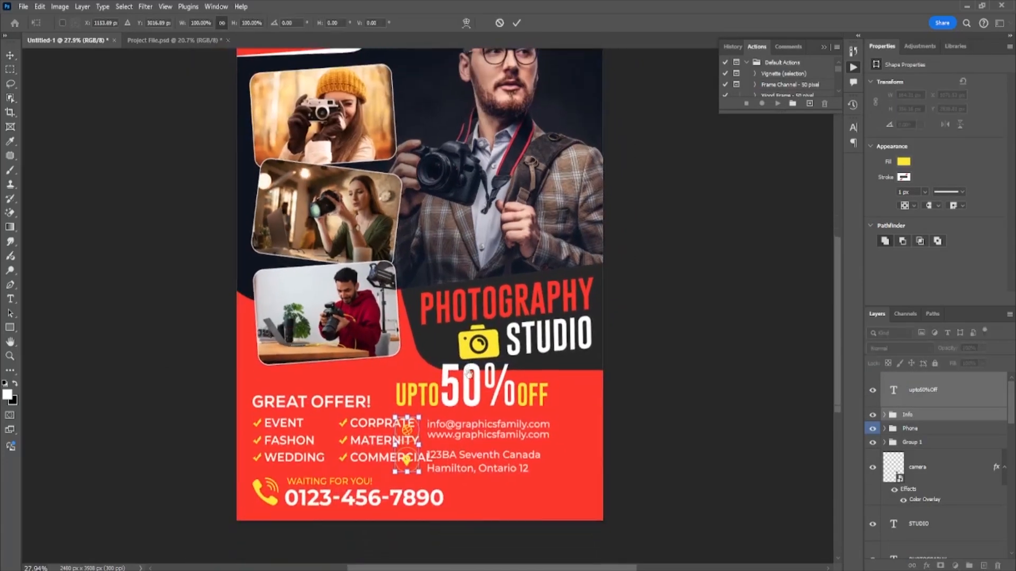
{"action": "key", "text": "ctrl+t"}
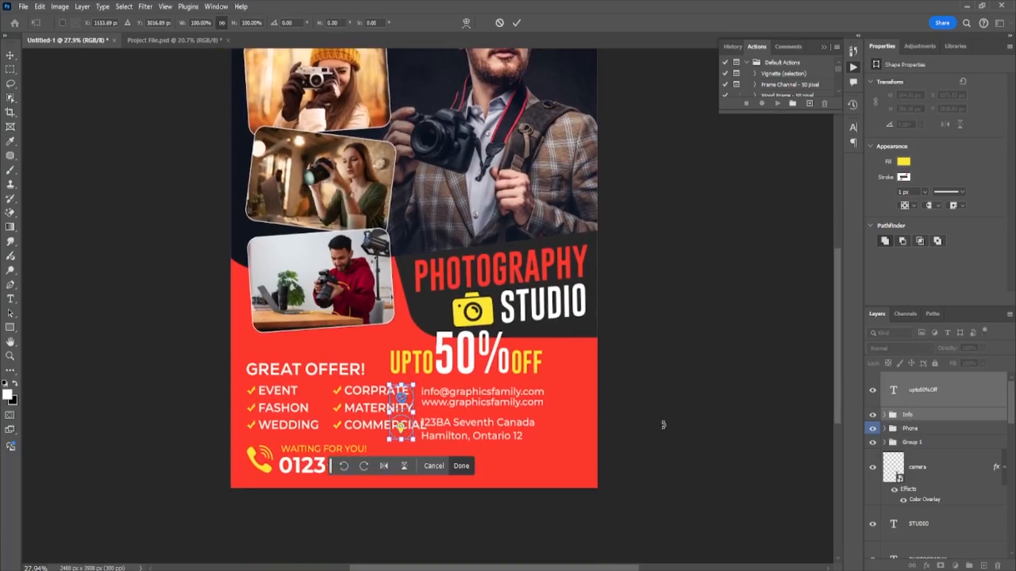
{"action": "left_click", "coordinate": [908, 400]}
{"action": "left_click", "coordinate": [917, 415], "text": "shift"}
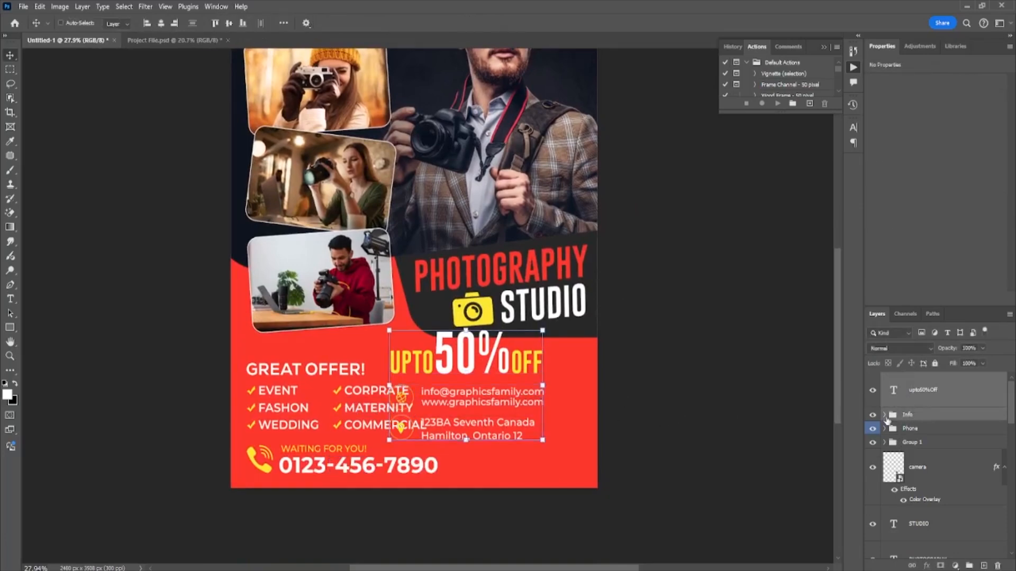
{"action": "key", "text": "ctrl+t"}
{"action": "scroll", "coordinate": [588, 387], "scroll_direction": "up", "scroll_amount": 2}
{"action": "left_click_drag", "start_coordinate": [508, 406], "coordinate": [554, 446]}
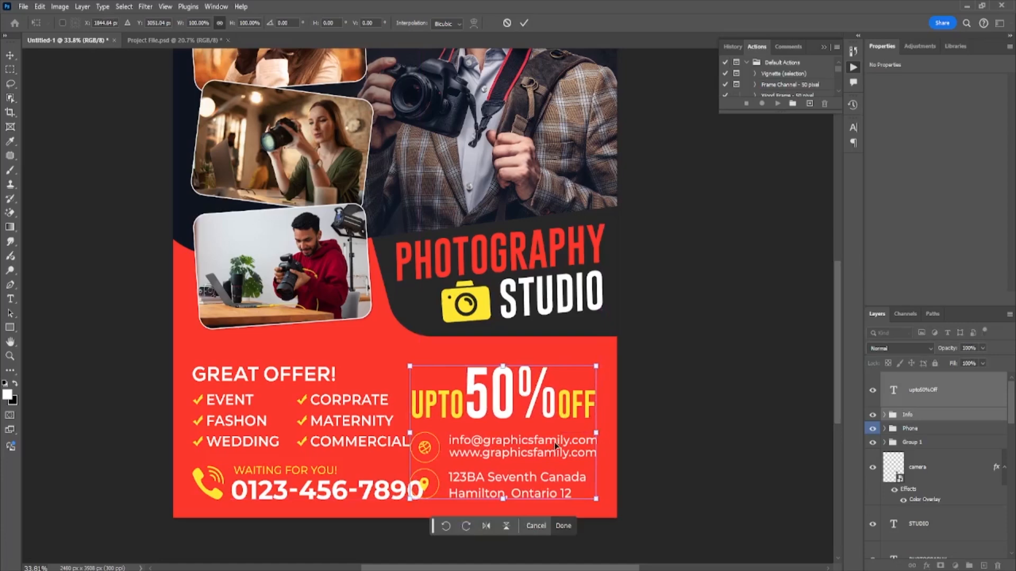
{"action": "key", "text": "Return"}
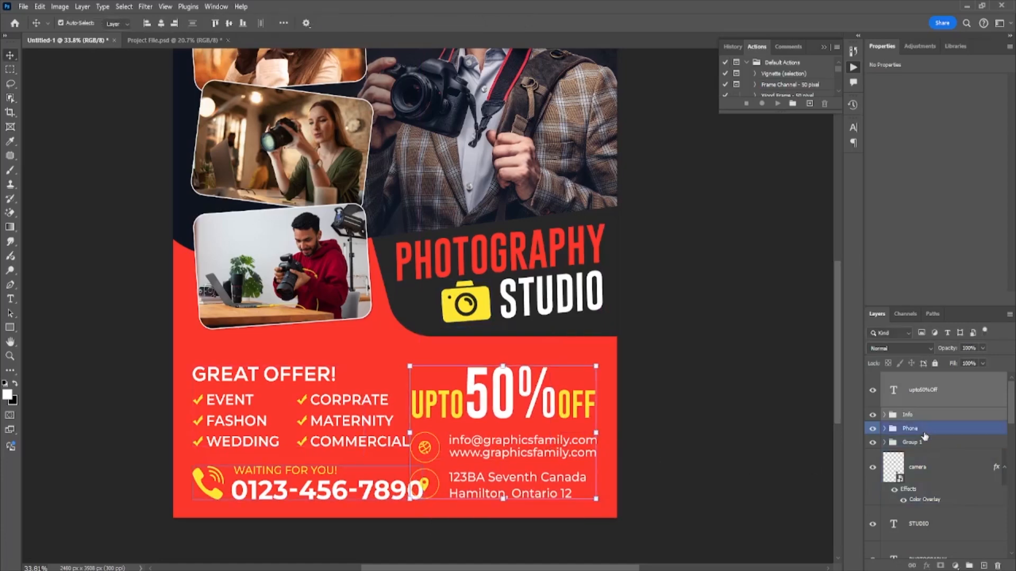
Scale the services list and Phone groups together down to about 86%, clearing the contact icons beside them.
{"action": "left_click", "coordinate": [910, 429]}
{"action": "left_click", "coordinate": [923, 443], "text": "shift"}
{"action": "key", "text": "ctrl+t"}
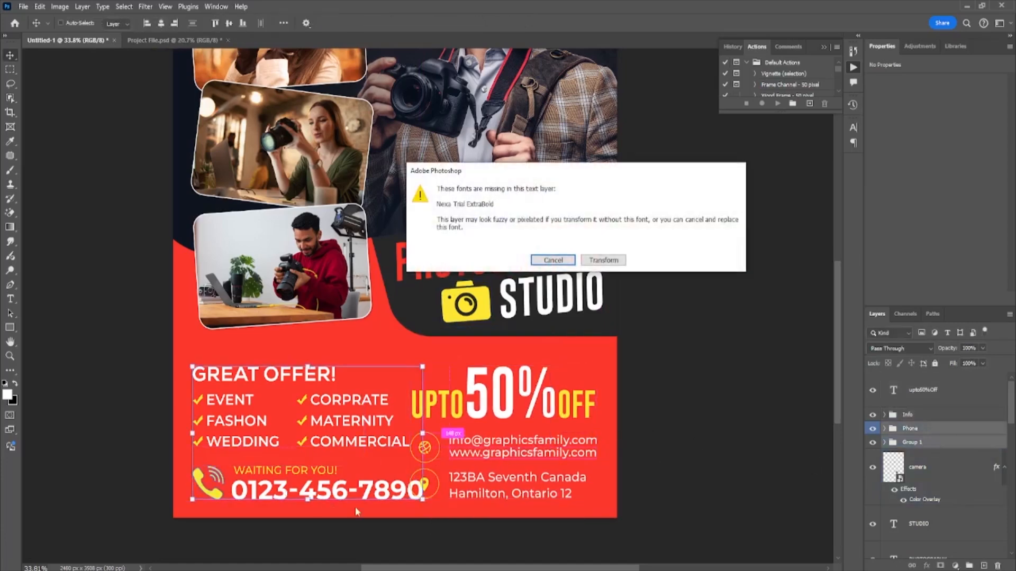
{"action": "left_click", "coordinate": [596, 261]}
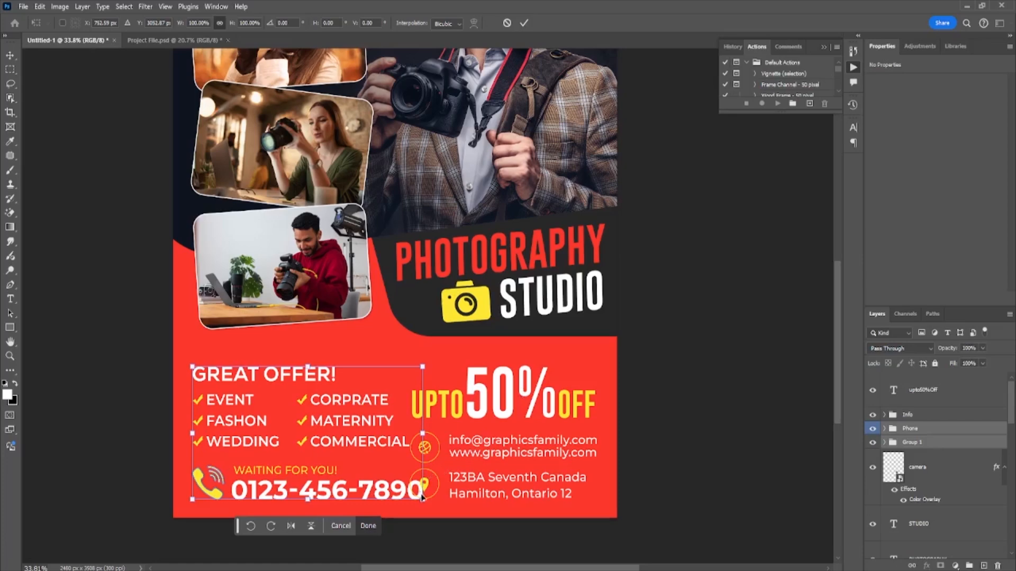
{"action": "left_click_drag", "start_coordinate": [422, 497], "coordinate": [363, 484]}
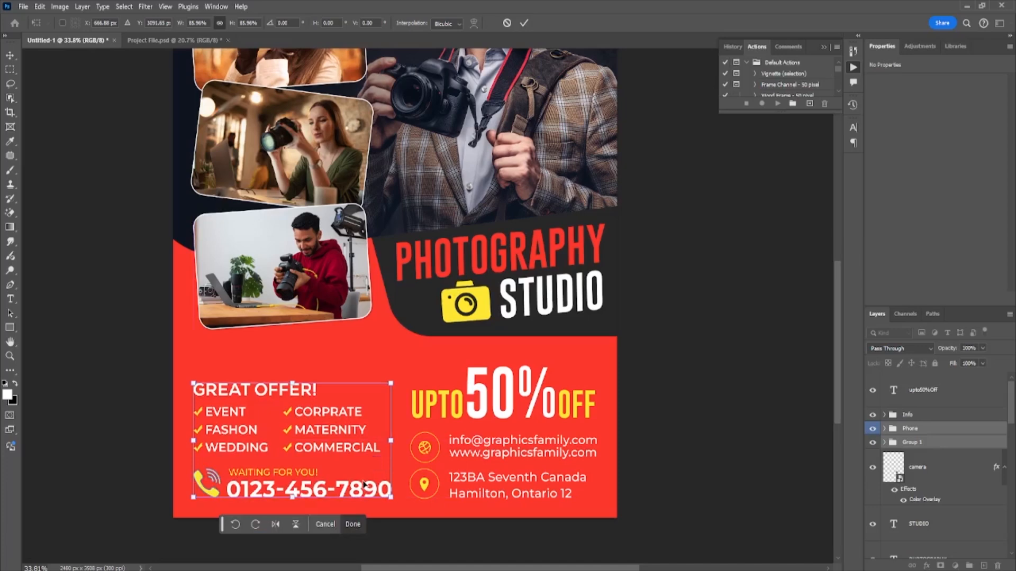
{"action": "key", "text": "Return"}
Group the three photos together with their rounded frame rectangles.
{"action": "scroll", "coordinate": [279, 359], "scroll_direction": "down", "scroll_amount": 3}
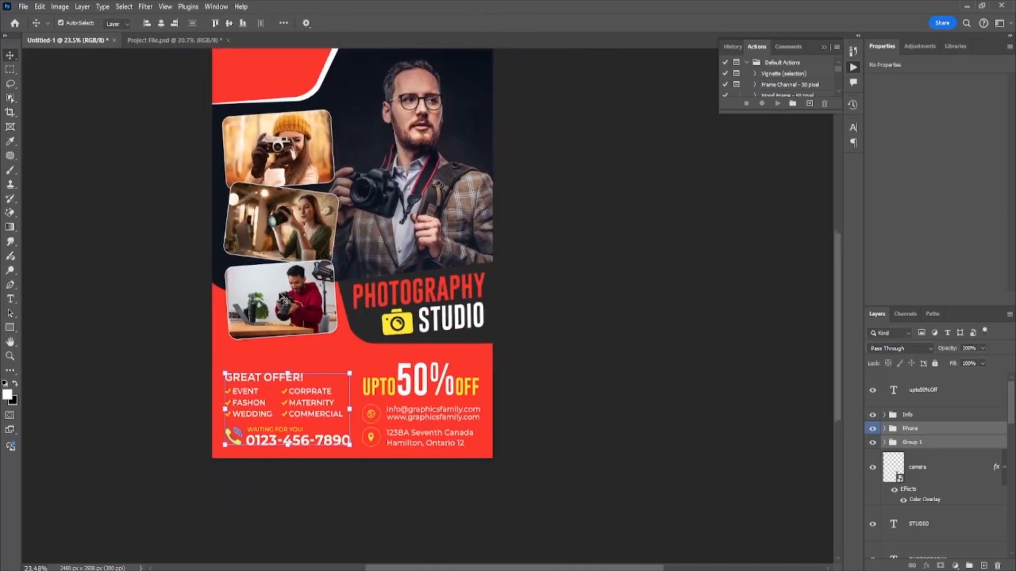
{"action": "left_click", "coordinate": [278, 150]}
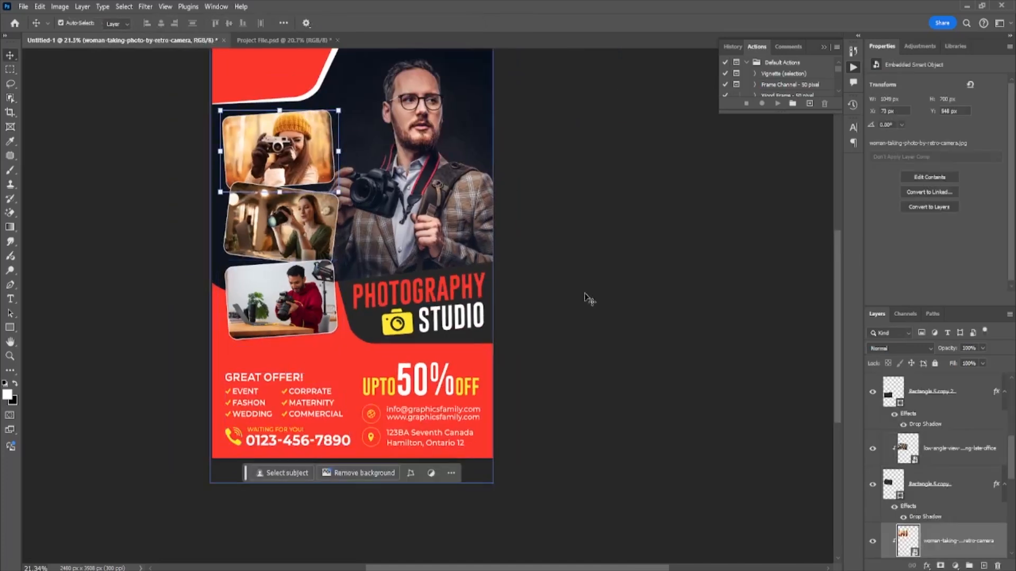
{"action": "scroll", "coordinate": [985, 479], "scroll_direction": "down", "scroll_amount": 2}
{"action": "left_click", "coordinate": [946, 512]}
{"action": "scroll", "coordinate": [946, 512], "scroll_direction": "up", "scroll_amount": 7}
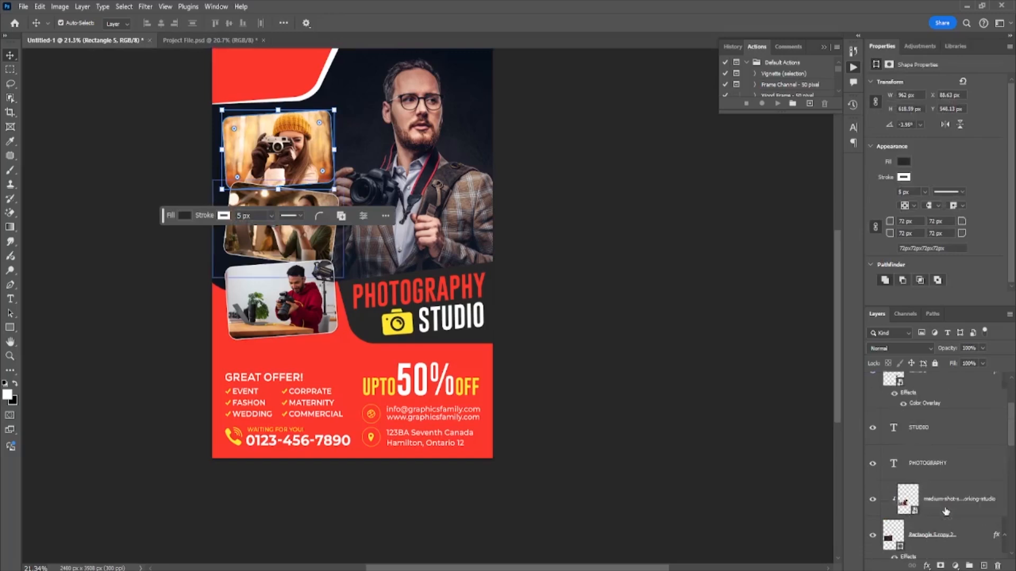
{"action": "scroll", "coordinate": [938, 486], "scroll_direction": "down", "scroll_amount": 6}
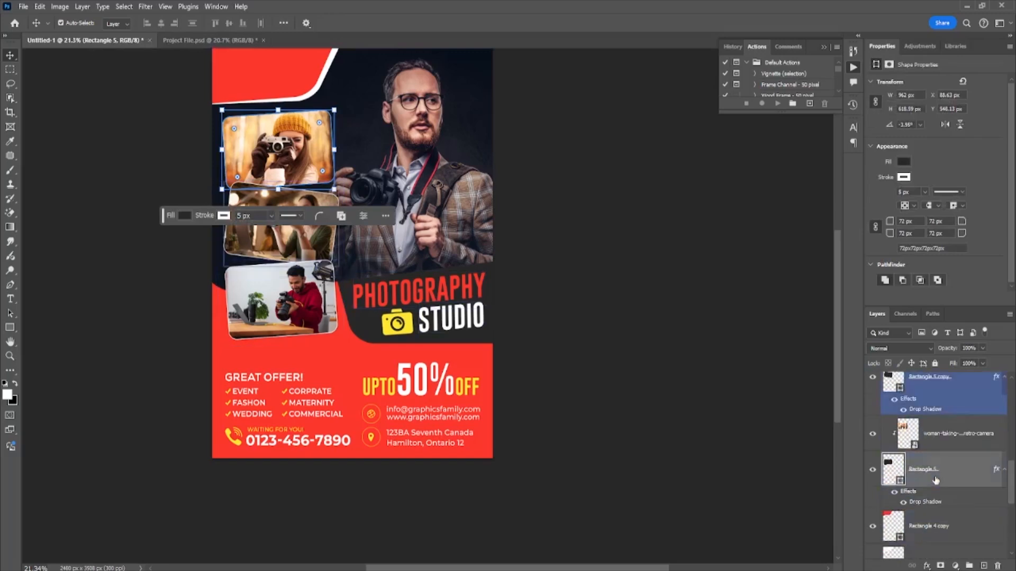
{"action": "scroll", "coordinate": [935, 480], "scroll_direction": "up", "scroll_amount": 3}
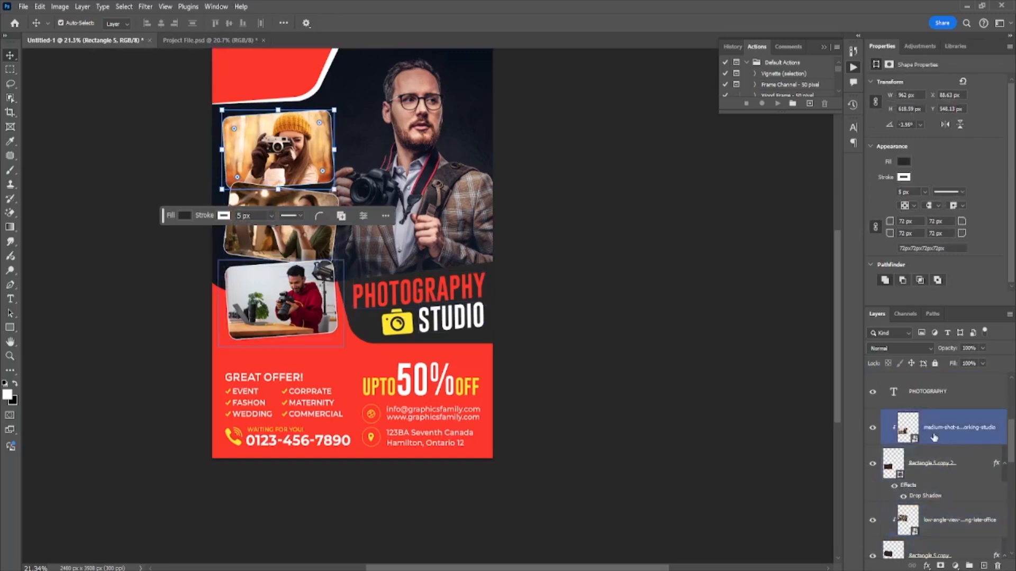
{"action": "left_click", "coordinate": [911, 473], "text": "shift"}
{"action": "key", "text": "ctrl+g"}
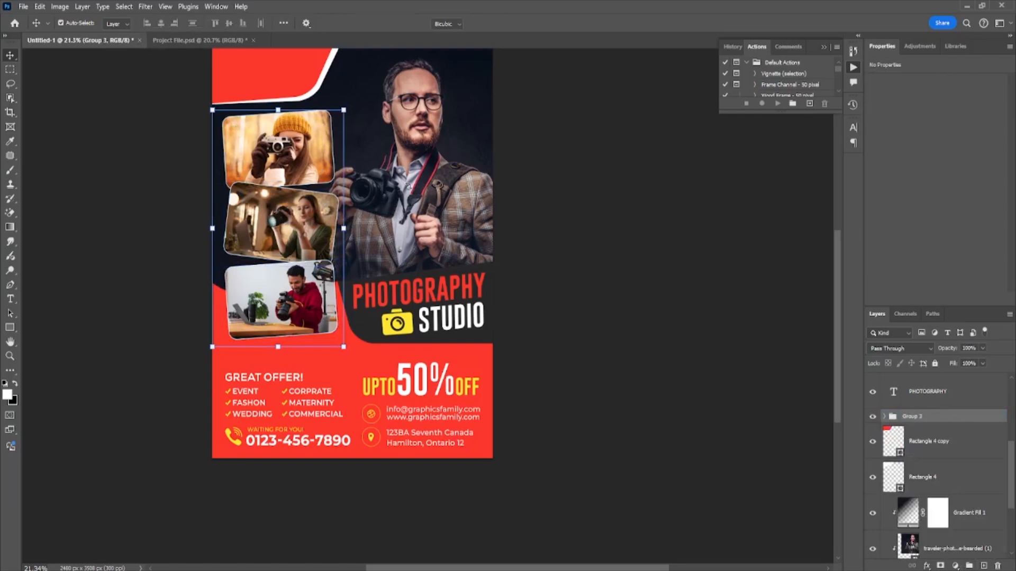
Enlarge the photo group proportionally to about 109%, extending it down towards the GREAT OFFER! heading.
{"action": "key", "text": "ctrl+t"}
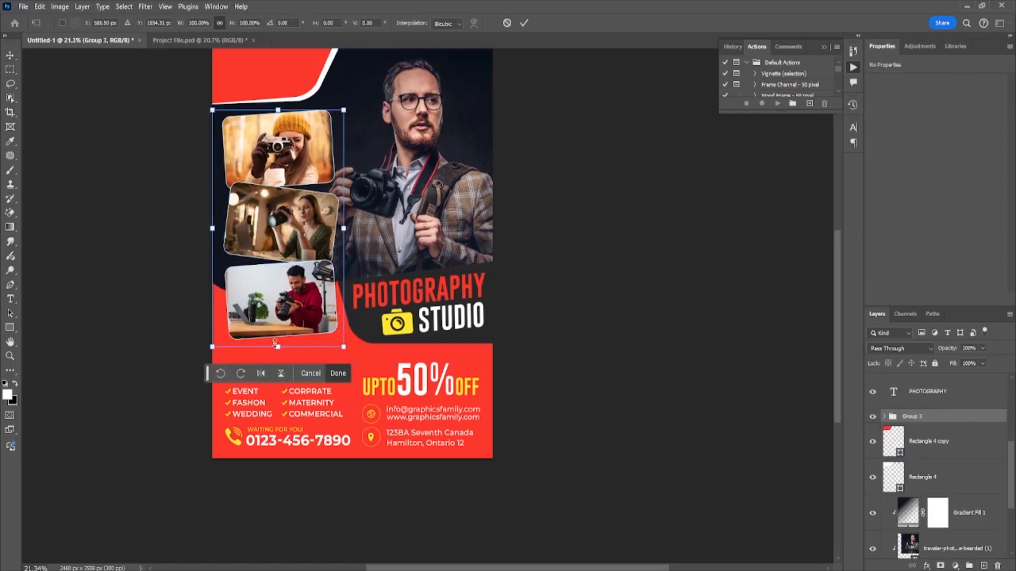
{"action": "left_click_drag", "start_coordinate": [276, 346], "coordinate": [284, 365]}
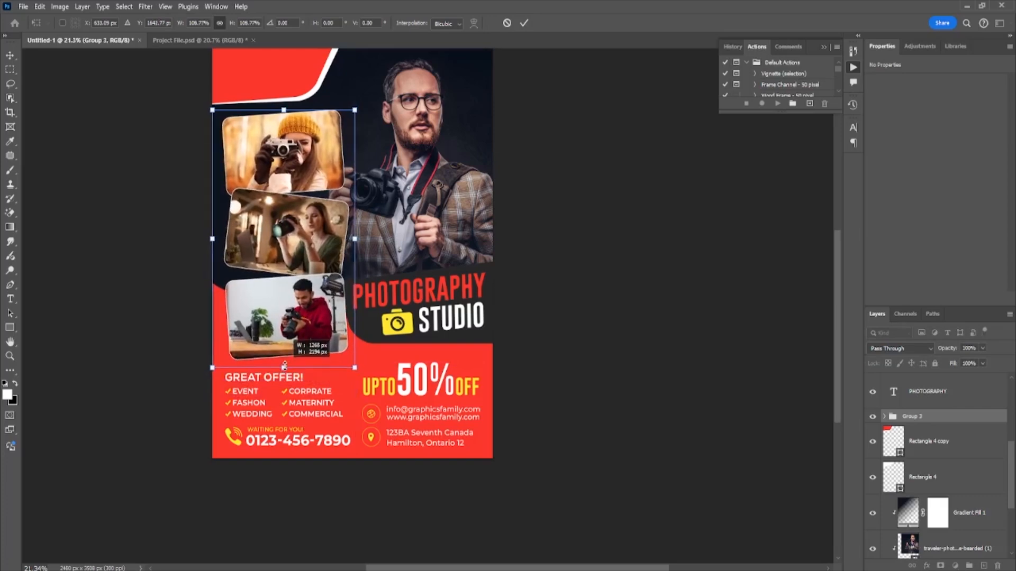
{"action": "key", "text": "Return"}
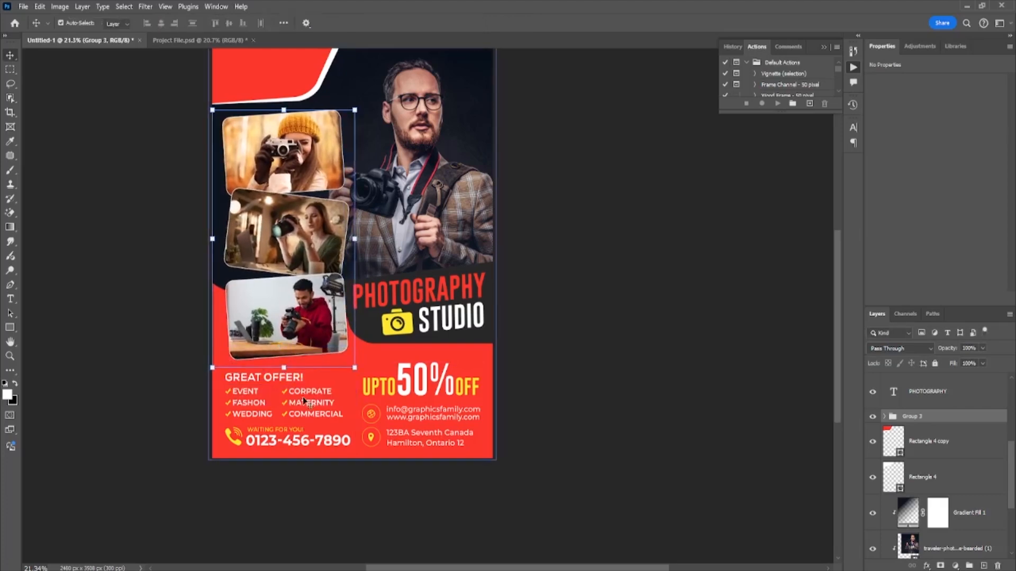
Shift the drop shadow of the lowest photo's frame downward to a 64 px distance and lower its opacity to about 18%.
{"action": "left_click", "coordinate": [332, 345]}
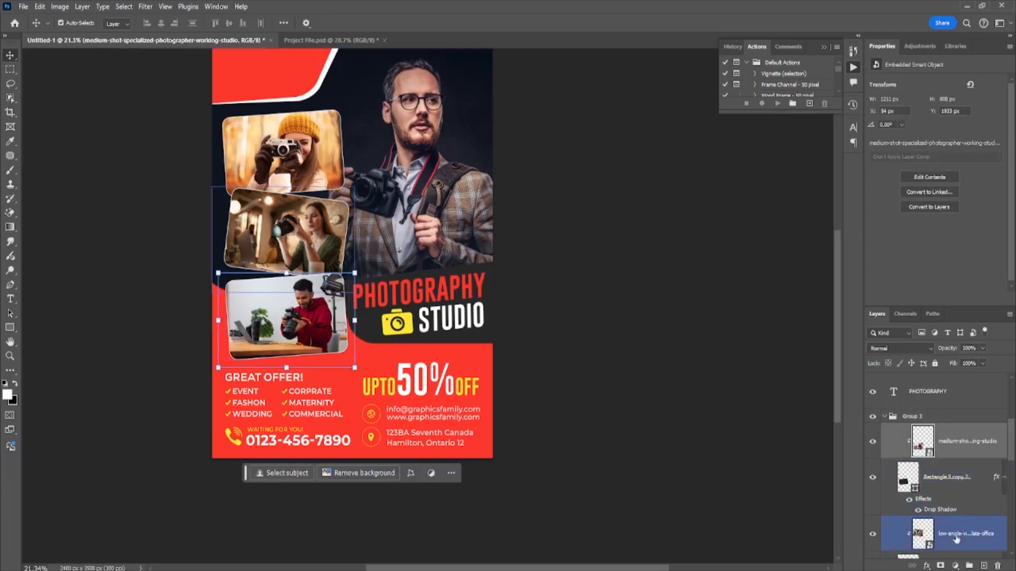
{"action": "left_click", "coordinate": [944, 510]}
{"action": "double_click", "coordinate": [943, 511]}
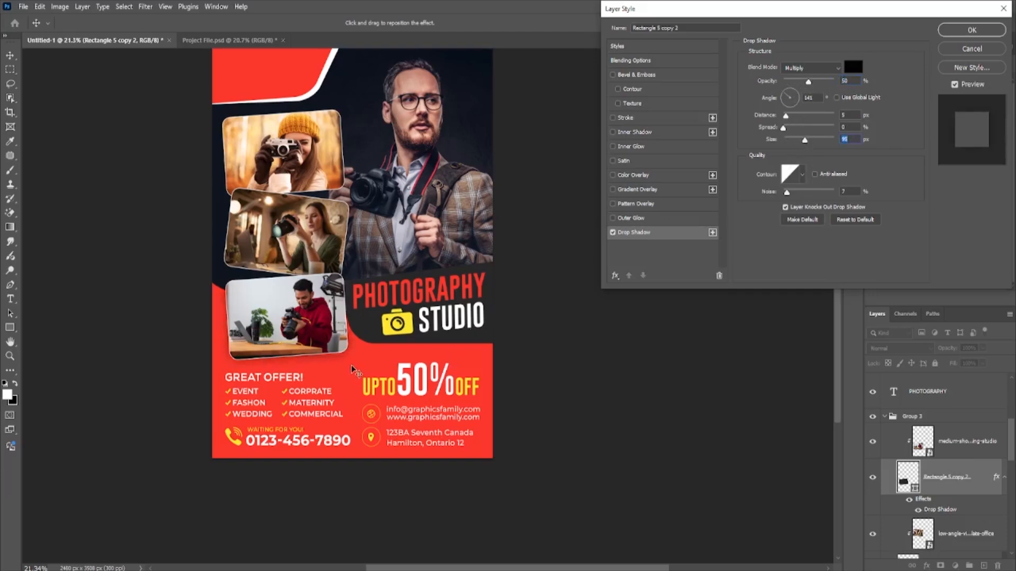
{"action": "left_click_drag", "start_coordinate": [353, 370], "coordinate": [347, 372]}
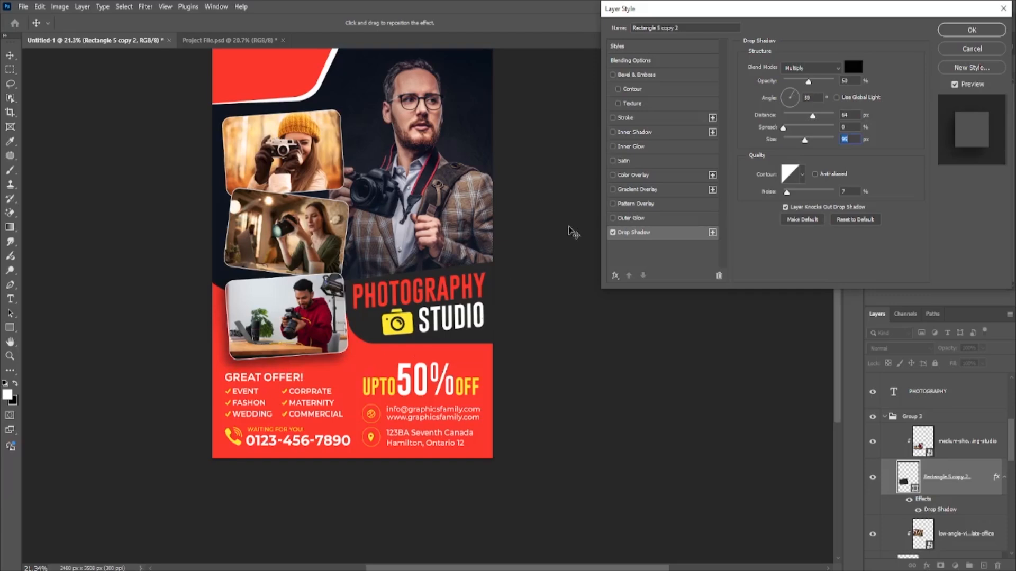
{"action": "left_click_drag", "start_coordinate": [808, 82], "coordinate": [792, 82]}
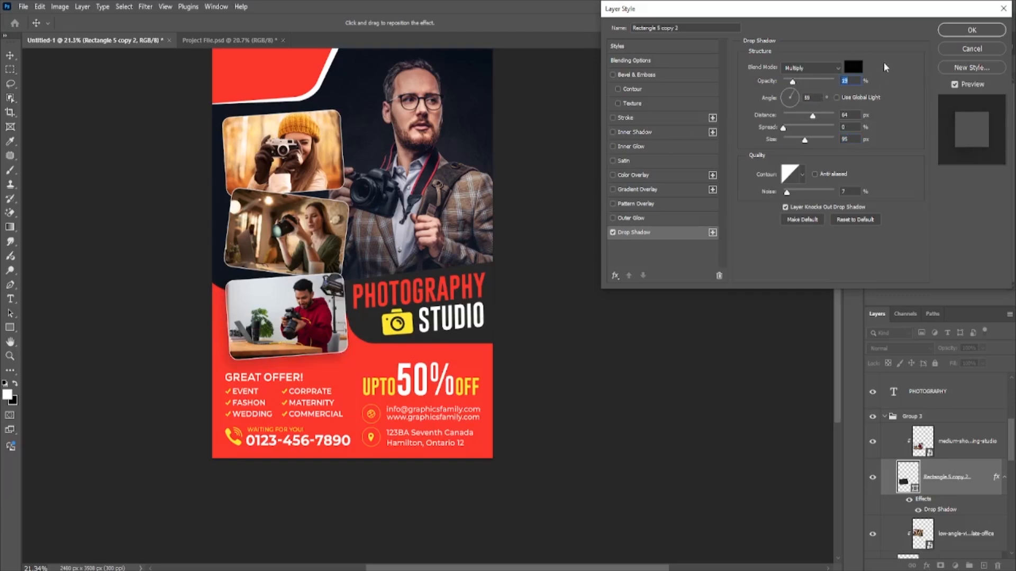
{"action": "left_click", "coordinate": [970, 30]}
{"action": "left_click", "coordinate": [566, 334]}
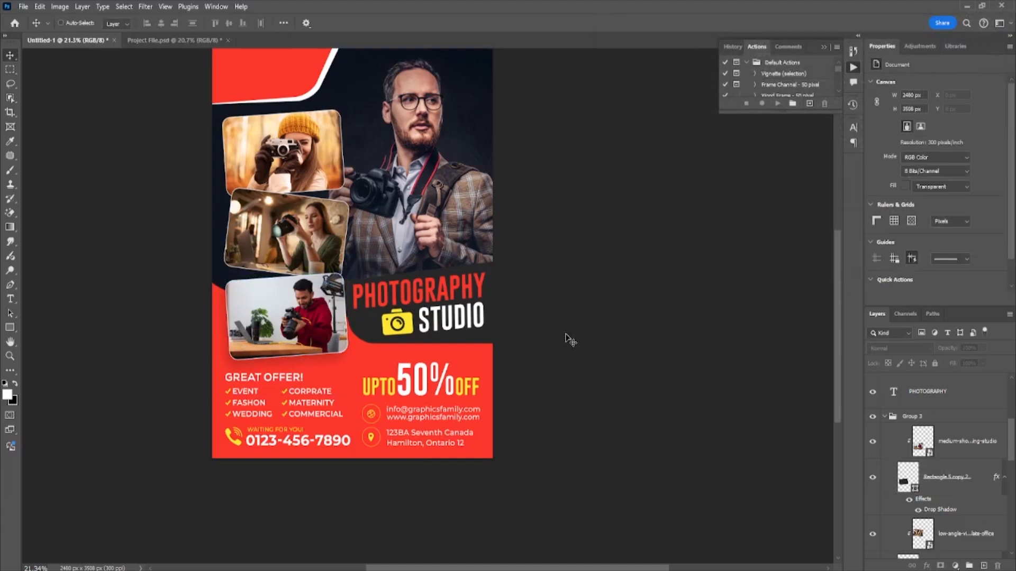
Place the logo and GRAPHICS FAMILY text in the red corner shape, with their left edge lined up with the photos below.
{"action": "key", "text": "ctrl+0"}
{"action": "scroll", "coordinate": [566, 334], "scroll_direction": "down", "scroll_amount": 1}
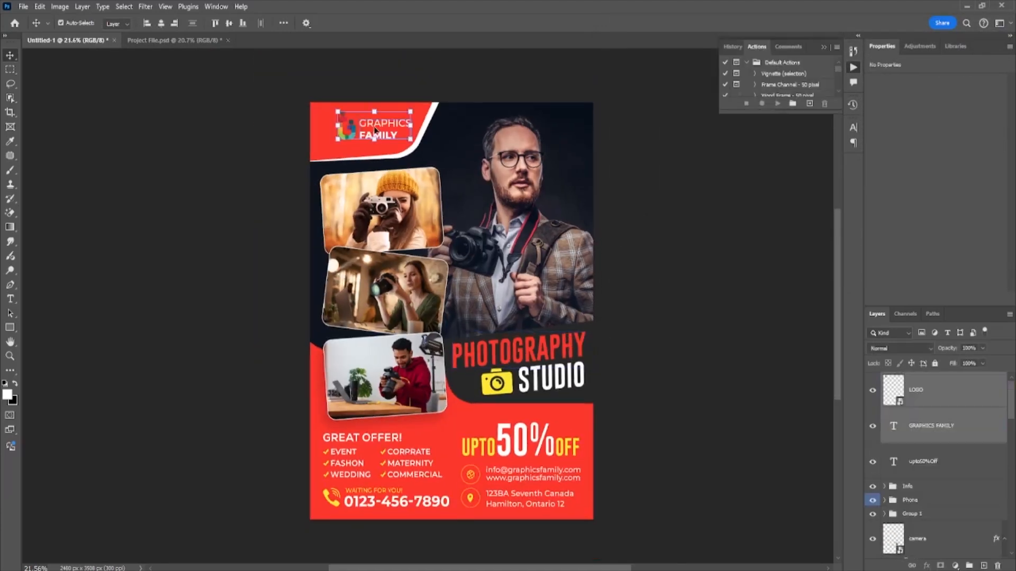
{"action": "scroll", "coordinate": [375, 122], "scroll_direction": "up", "scroll_amount": 3}
{"action": "scroll", "coordinate": [358, 249], "scroll_direction": "up", "scroll_amount": 2}
{"action": "scroll", "coordinate": [359, 248], "scroll_direction": "up", "scroll_amount": 2}
{"action": "key", "text": "ctrl+t"}
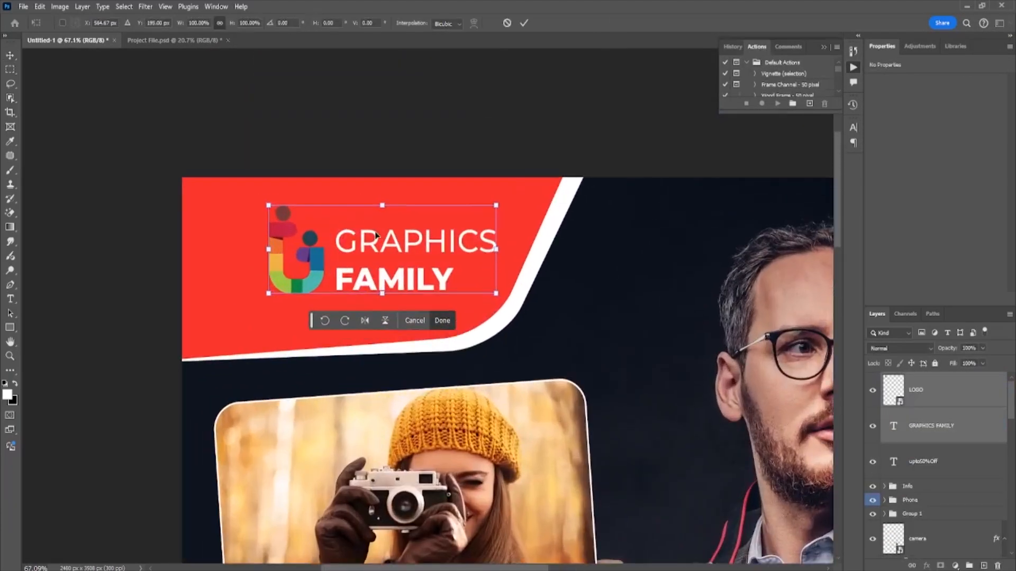
{"action": "left_click_drag", "start_coordinate": [379, 241], "coordinate": [331, 248]}
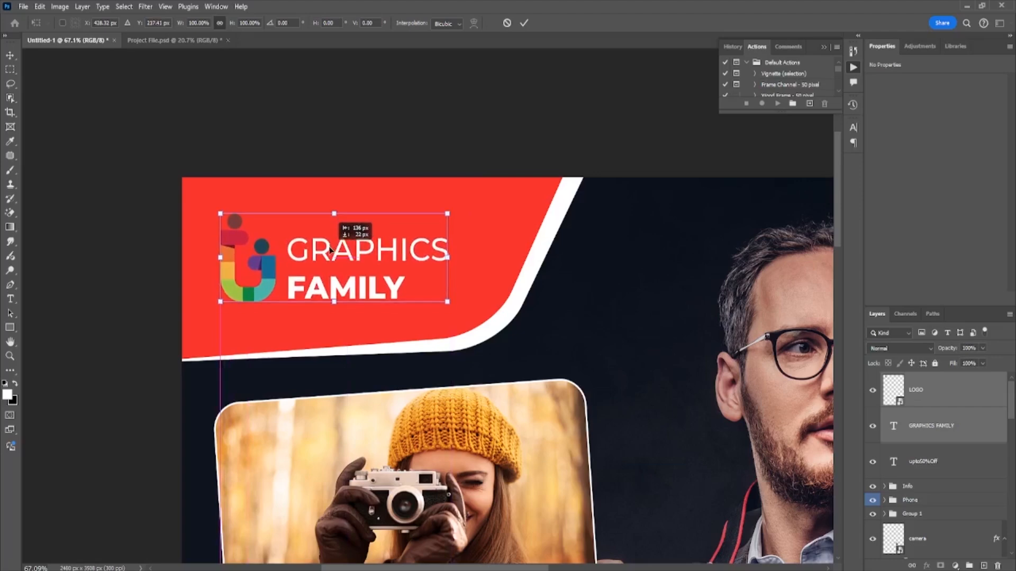
{"action": "key", "text": "Return"}
{"action": "key", "text": "ctrl+0"}
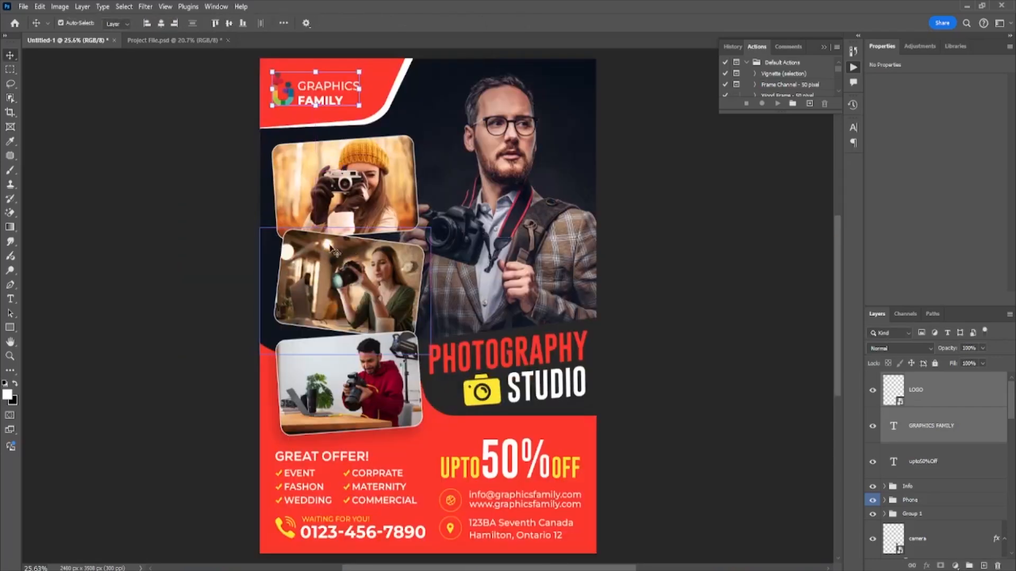
Scale the logo and GRAPHICS FAMILY text together to about 95% and nudge them slightly right, then deselect them.
{"action": "left_click", "coordinate": [171, 243]}
{"action": "left_click", "coordinate": [960, 394]}
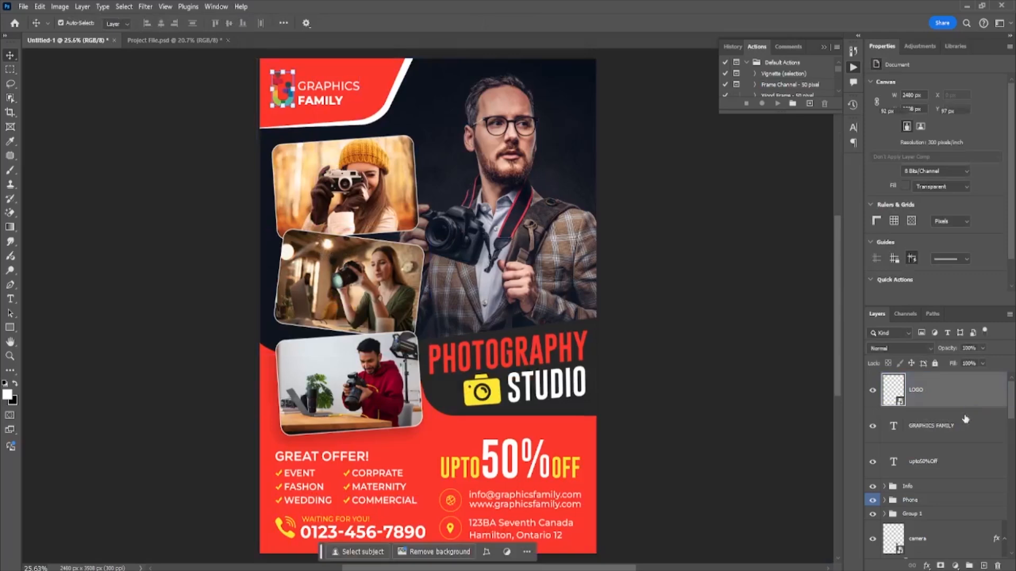
{"action": "left_click", "coordinate": [965, 420], "text": "ctrl"}
{"action": "key", "text": "ctrl+t"}
{"action": "left_click_drag", "start_coordinate": [273, 72], "coordinate": [319, 90]}
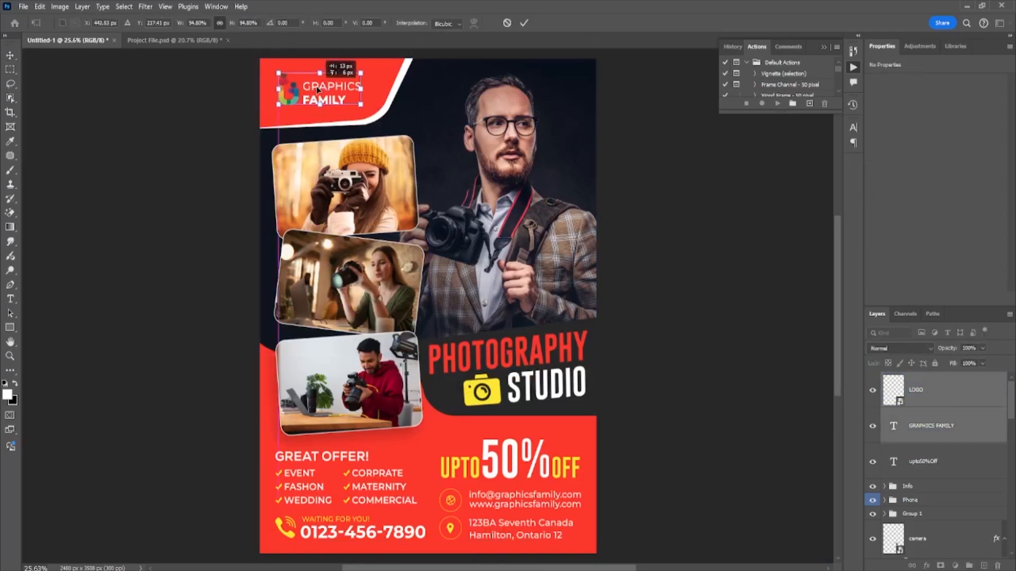
{"action": "key", "text": "Return"}
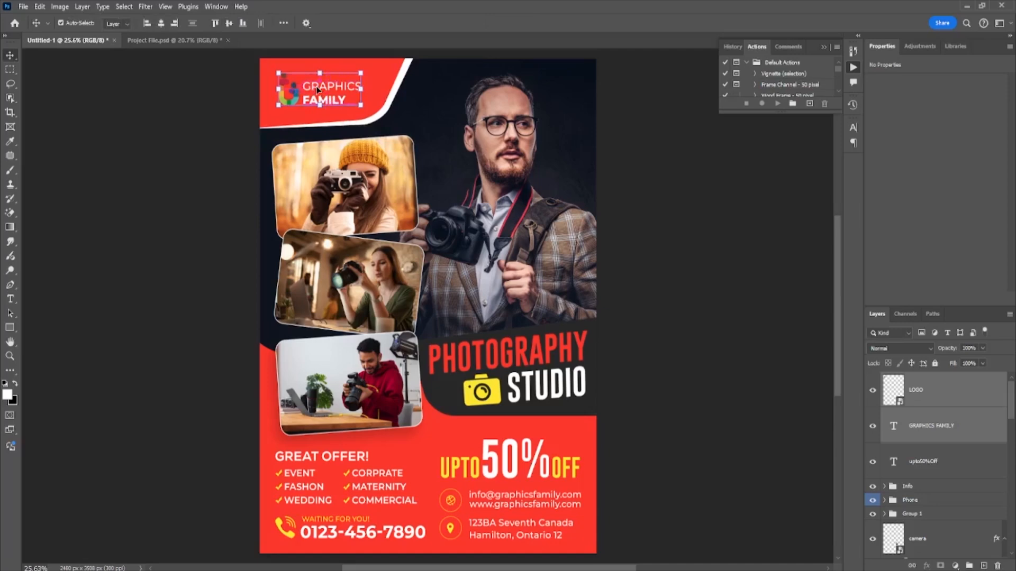
{"action": "left_click", "coordinate": [682, 257]}
Nudge the UPTO 50% OFF text slightly up, away from the contact details, then deselect it.
{"action": "scroll", "coordinate": [682, 259], "scroll_direction": "down", "scroll_amount": 2}
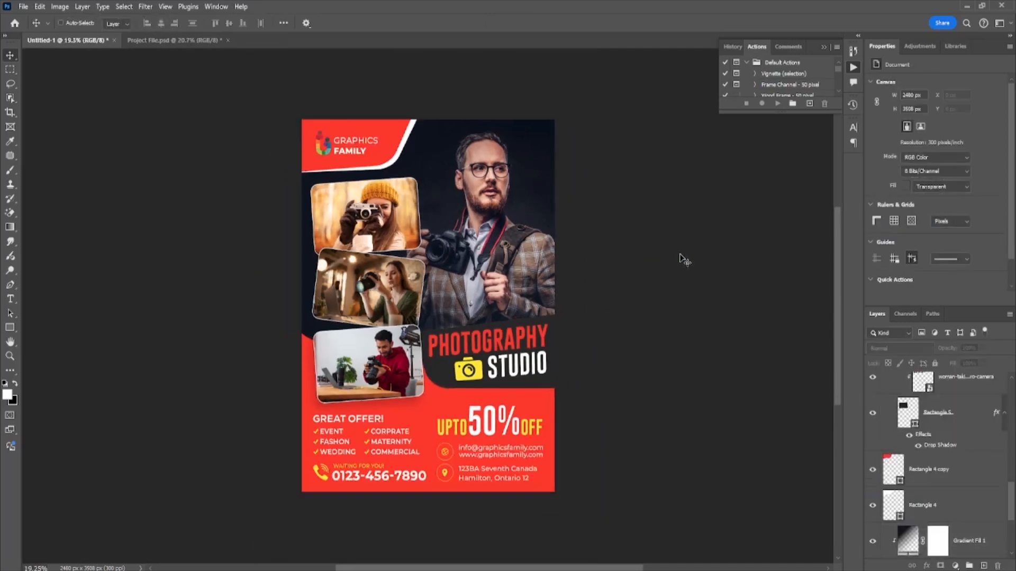
{"action": "scroll", "coordinate": [682, 259], "scroll_direction": "up", "scroll_amount": 2}
{"action": "scroll", "coordinate": [682, 260], "scroll_direction": "down", "scroll_amount": 2}
{"action": "scroll", "coordinate": [683, 259], "scroll_direction": "up", "scroll_amount": 1}
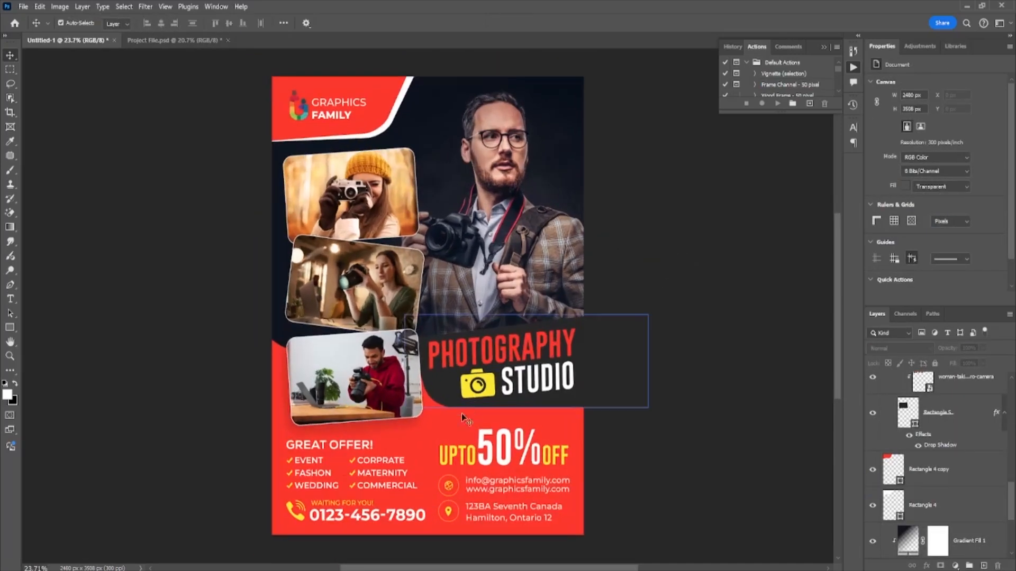
{"action": "left_click", "coordinate": [543, 449]}
{"action": "left_click_drag", "start_coordinate": [541, 451], "coordinate": [541, 443]}
{"action": "left_click", "coordinate": [661, 439]}
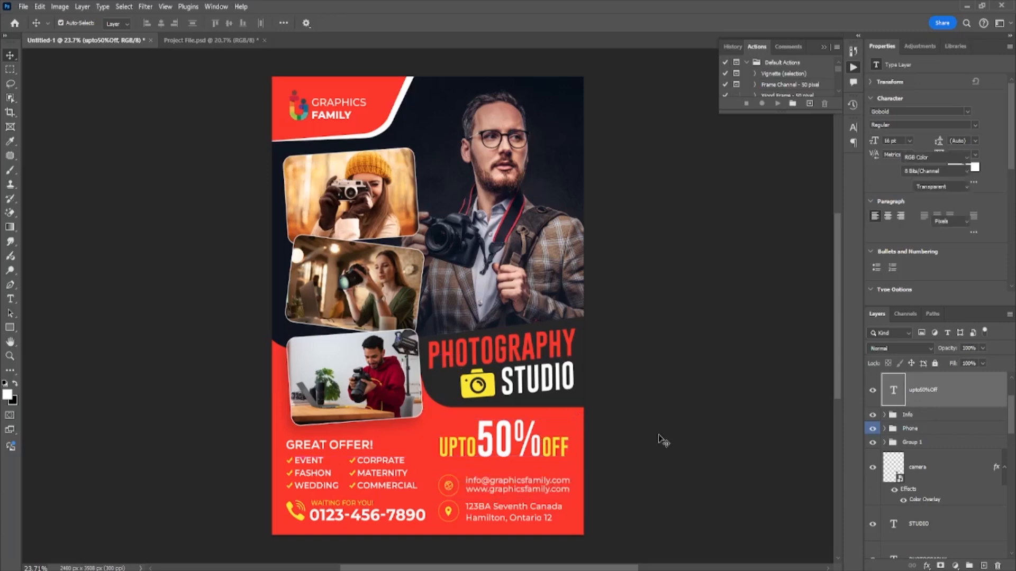
{"action": "key", "text": "ctrl+0"}
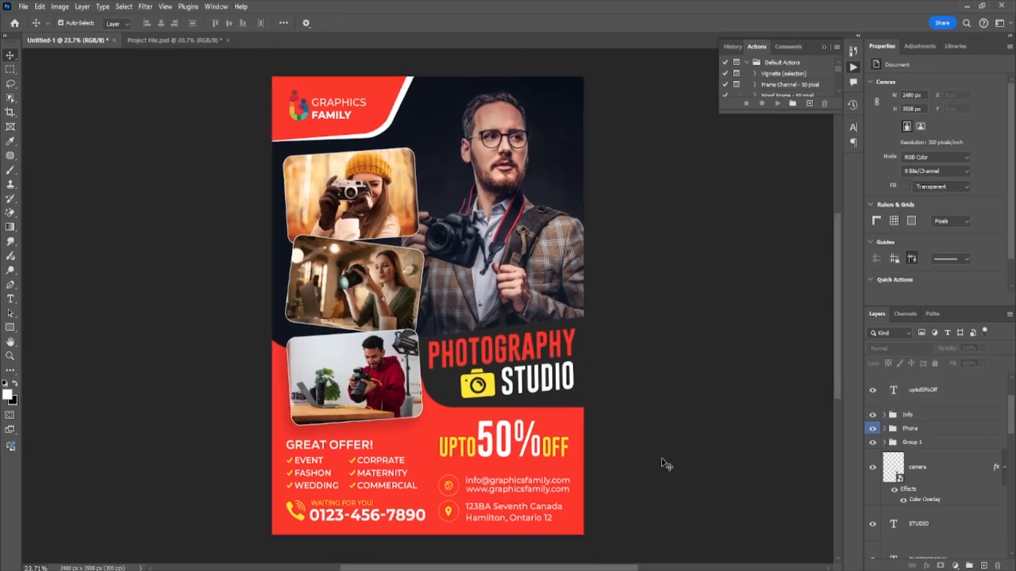